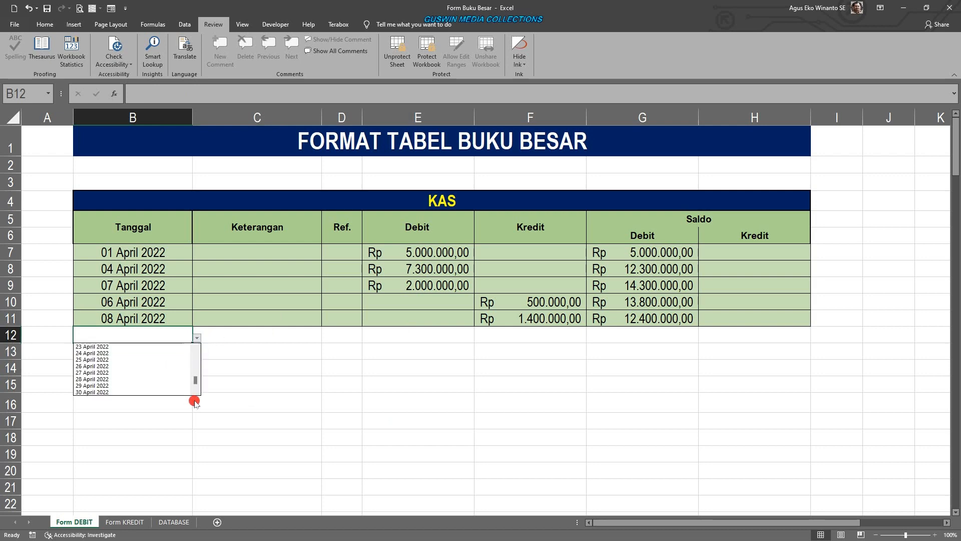
Choose a date at the end of April 2022 for cell B12 in the KAS table
click(150, 386)
click(197, 338)
click(146, 394)
click(253, 407)
click(418, 437)
click(593, 404)
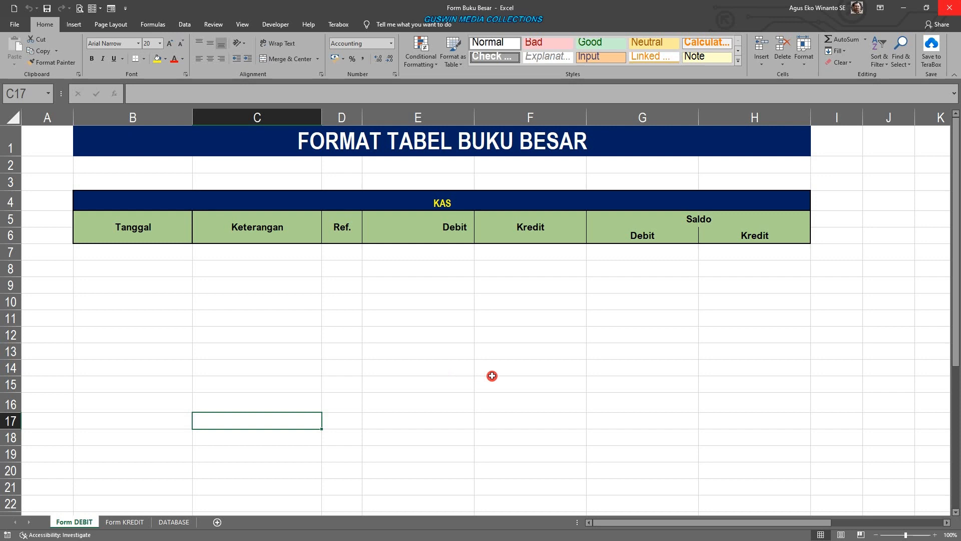
Examine the blank KAS table on the Form DEBIT sheet and compare it with the EKUITAS GUSWIN table on the Form KREDIT sheet
click(485, 401)
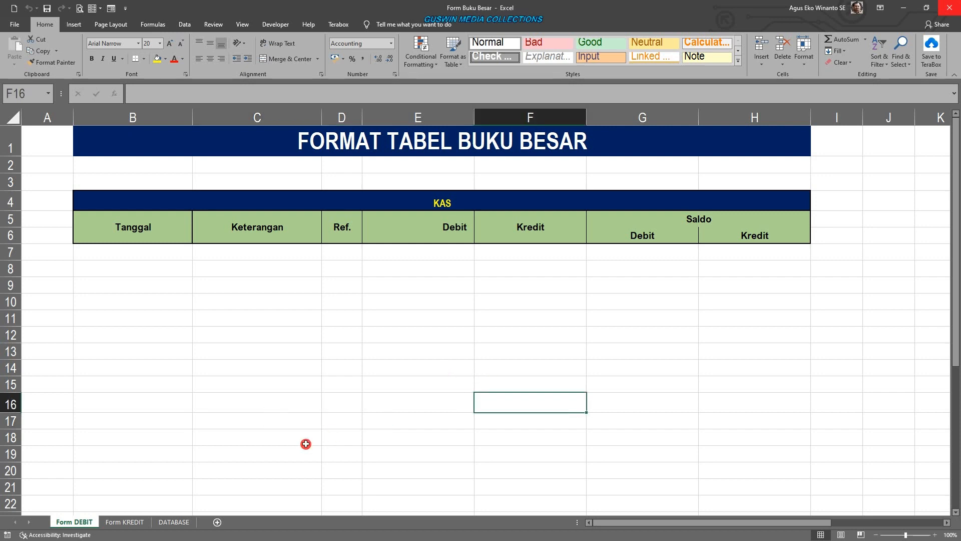
click(129, 522)
click(376, 415)
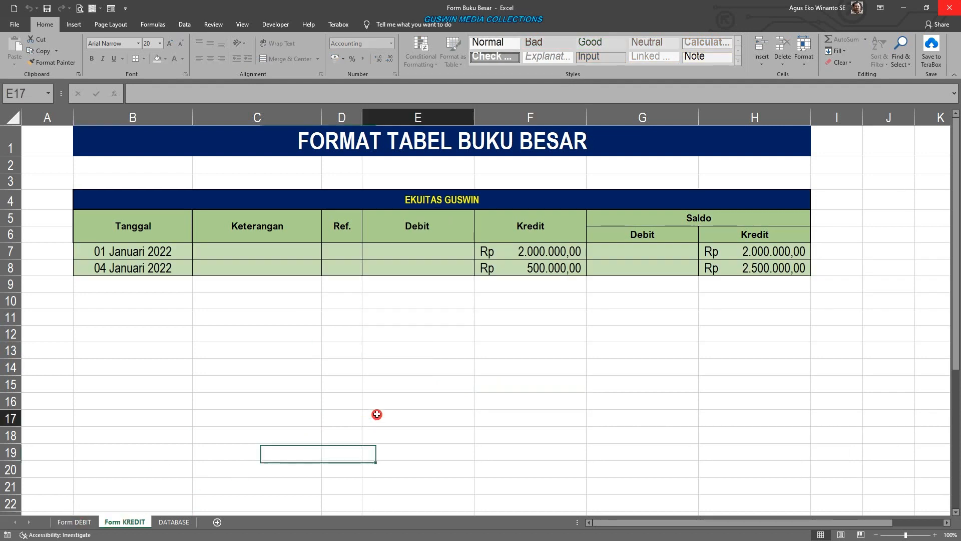
click(488, 342)
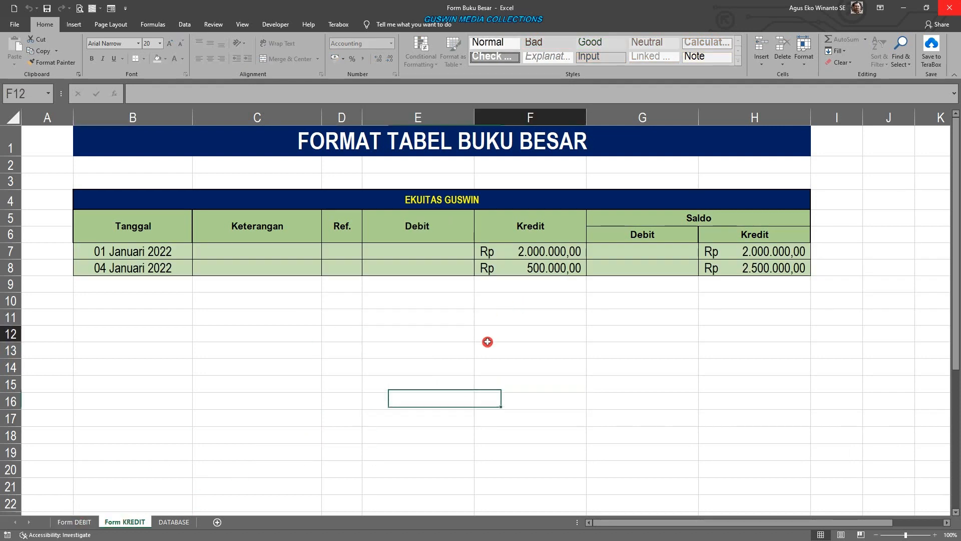
click(80, 521)
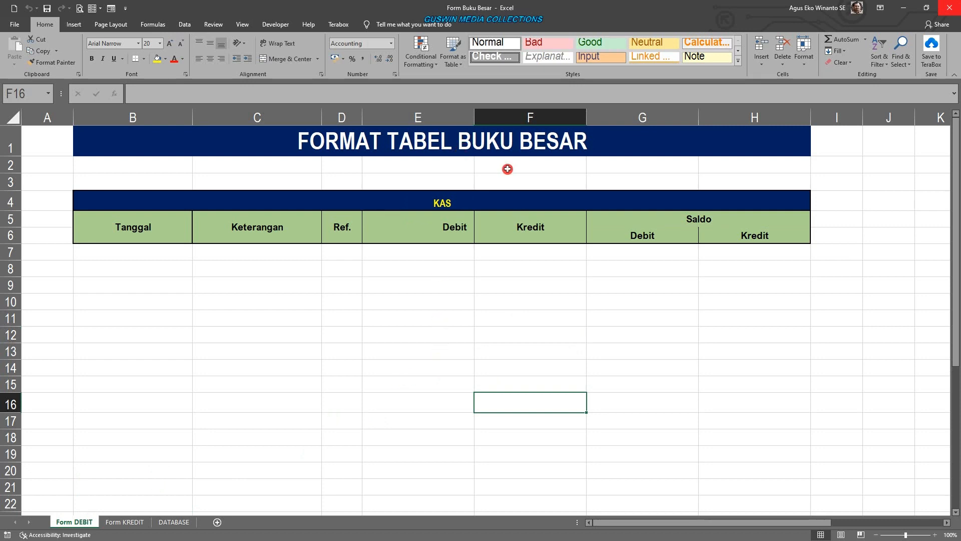
click(482, 300)
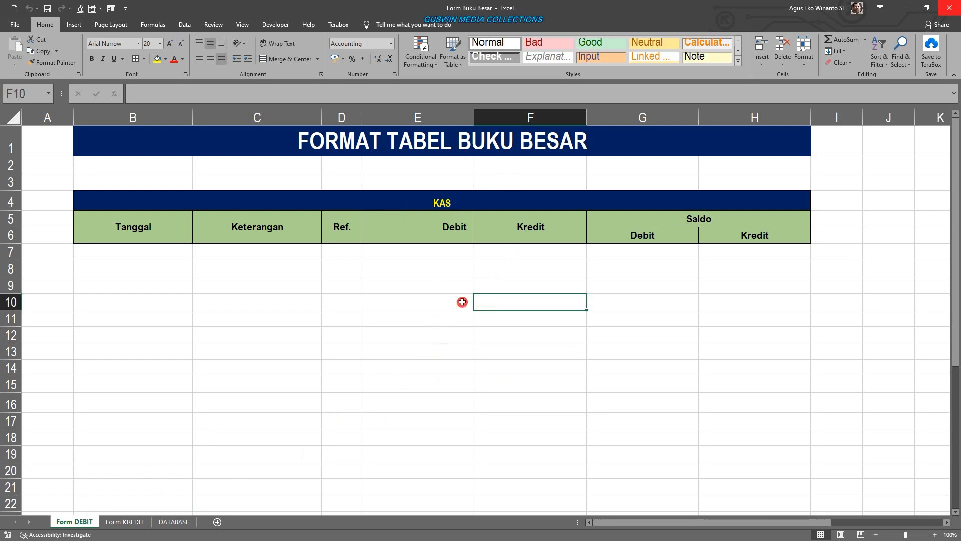
click(419, 300)
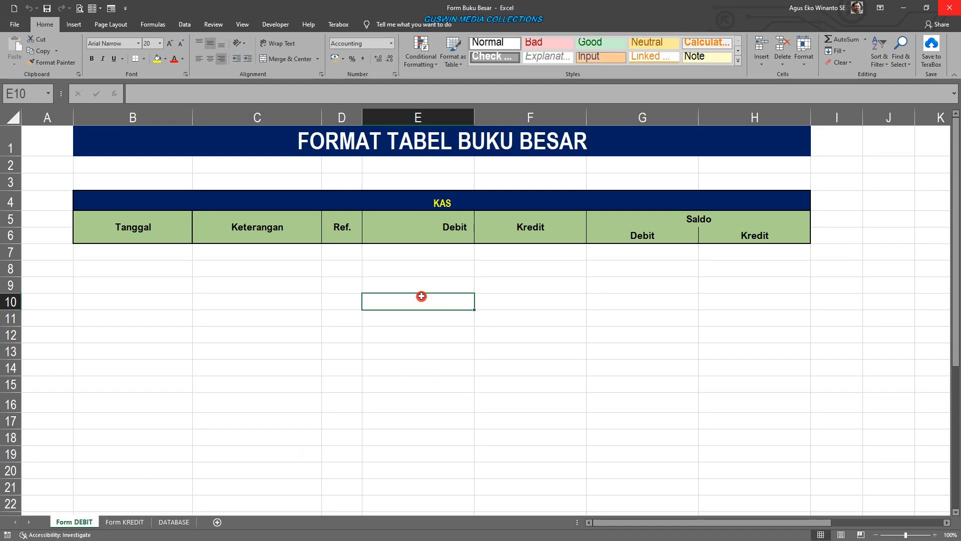
click(456, 289)
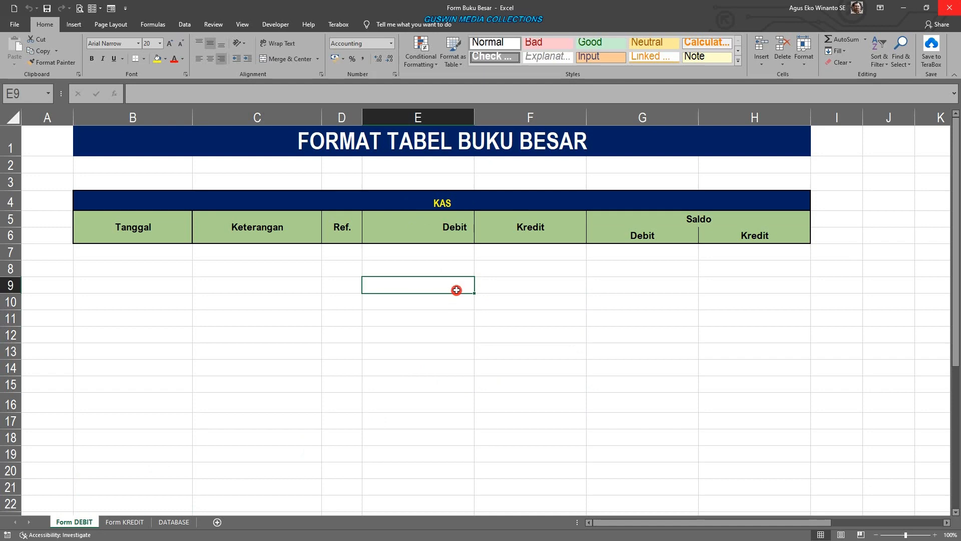
click(131, 522)
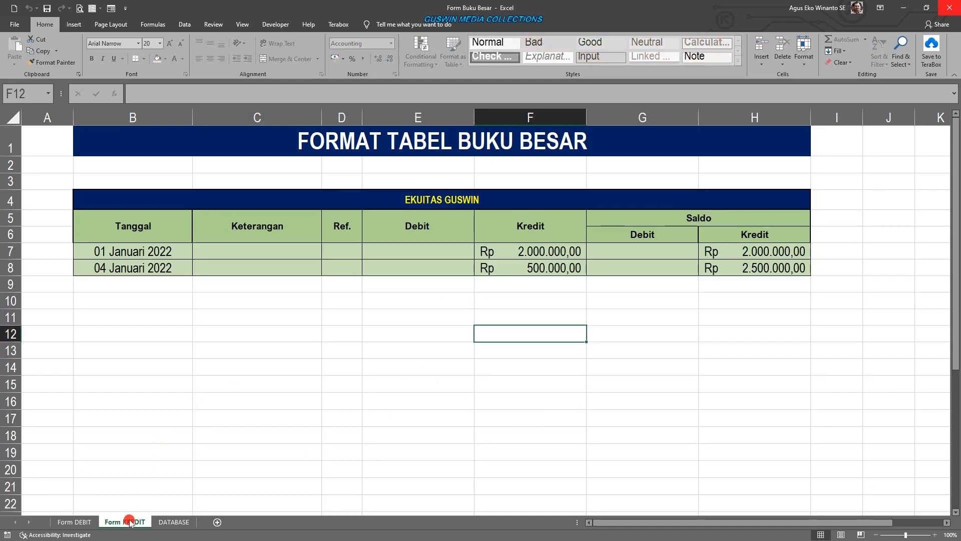
click(310, 402)
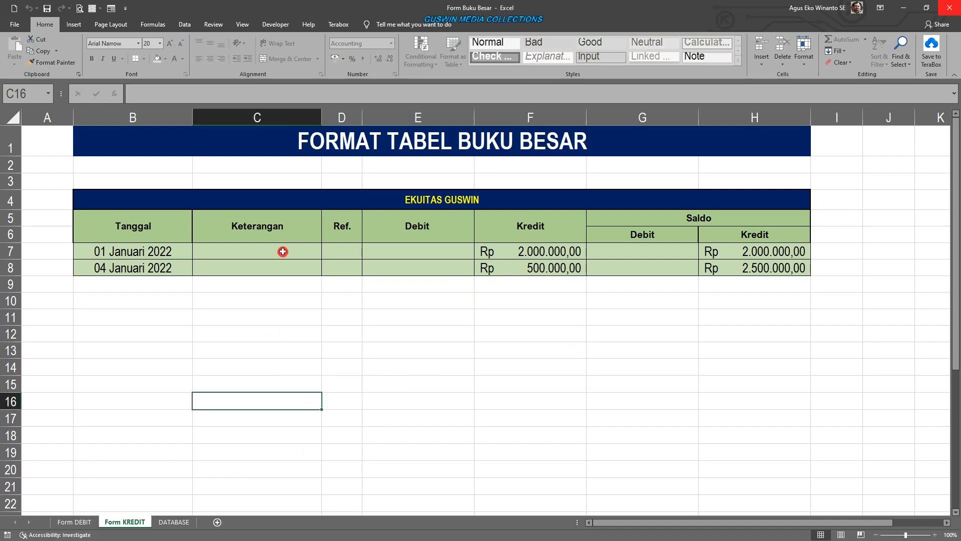
click(311, 316)
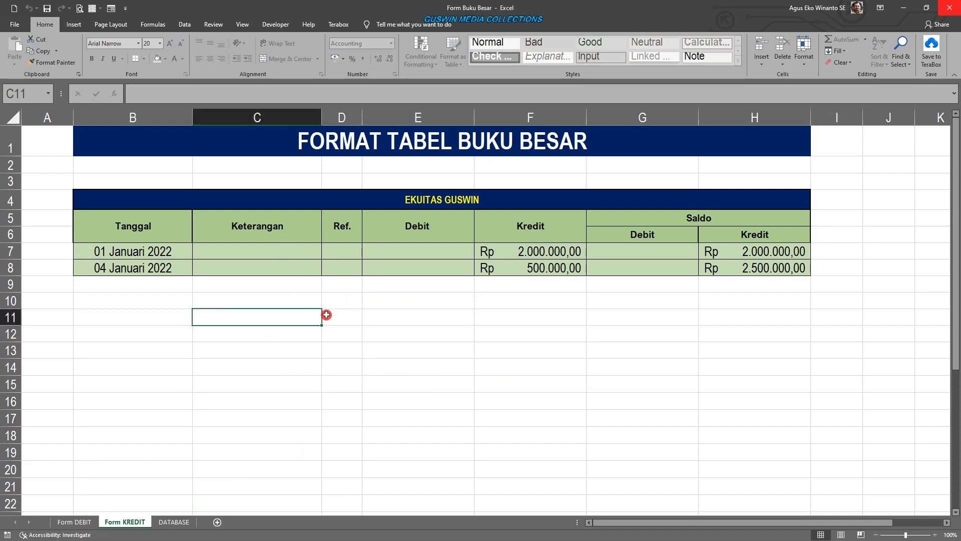
click(245, 386)
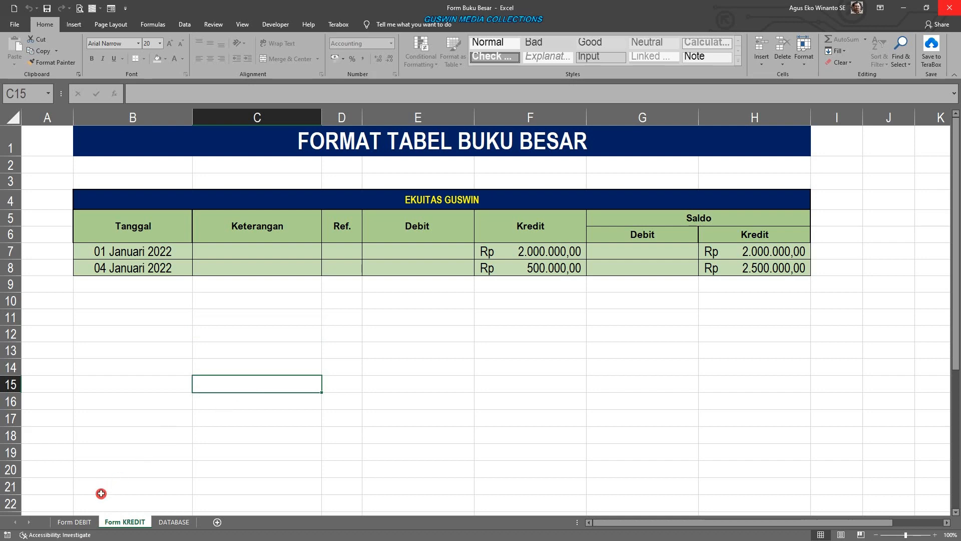
Enlarge the font of the KAS heading on the Form DEBIT sheet by three size increments
click(81, 523)
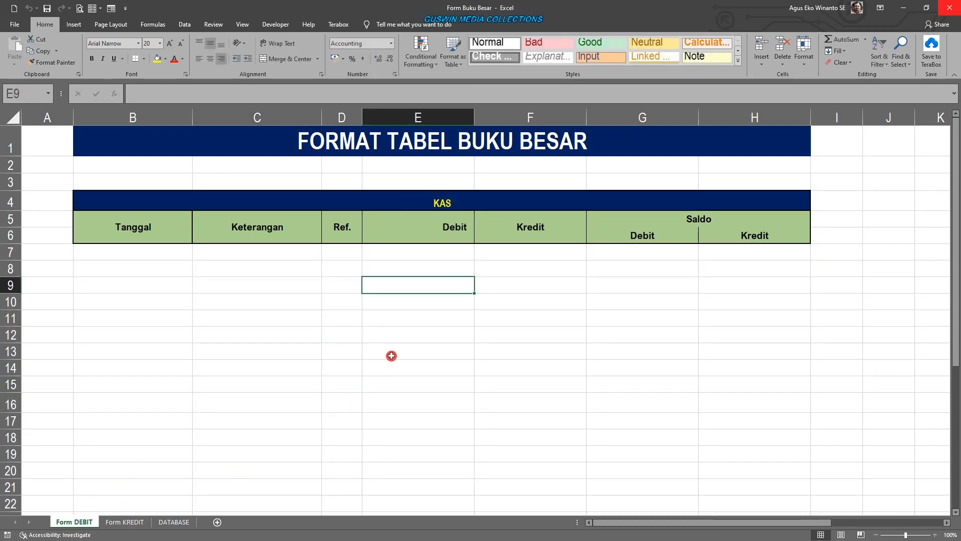
click(427, 203)
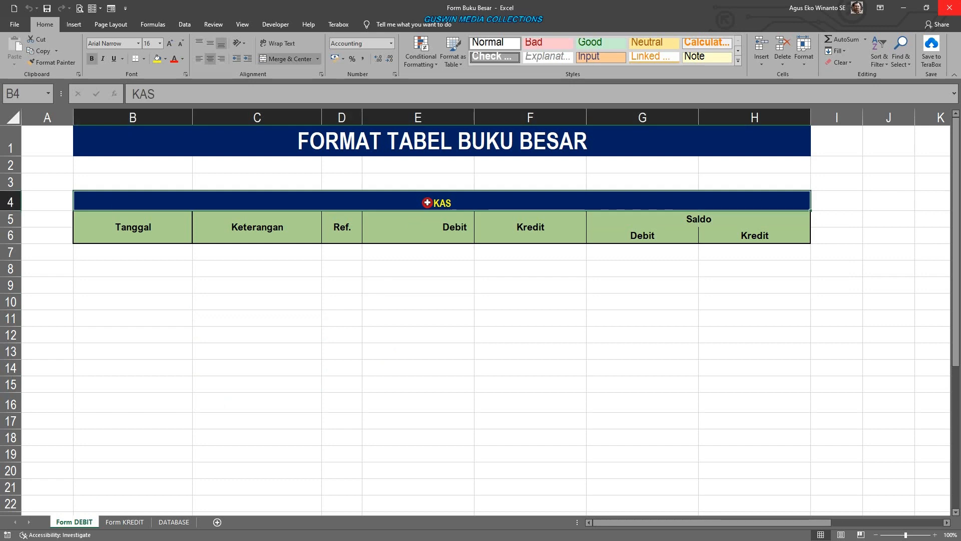
click(170, 42)
click(170, 42)
click(169, 42)
click(405, 299)
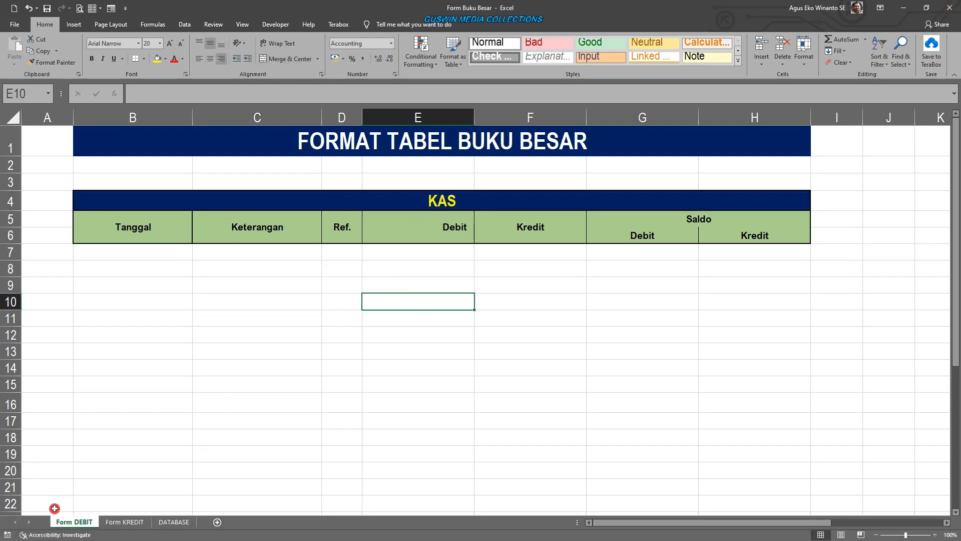
click(139, 526)
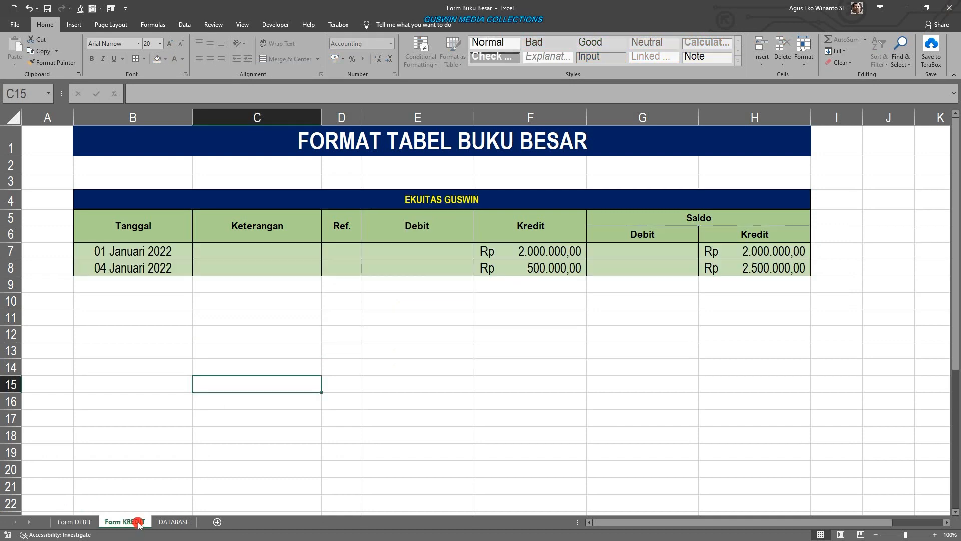
click(72, 522)
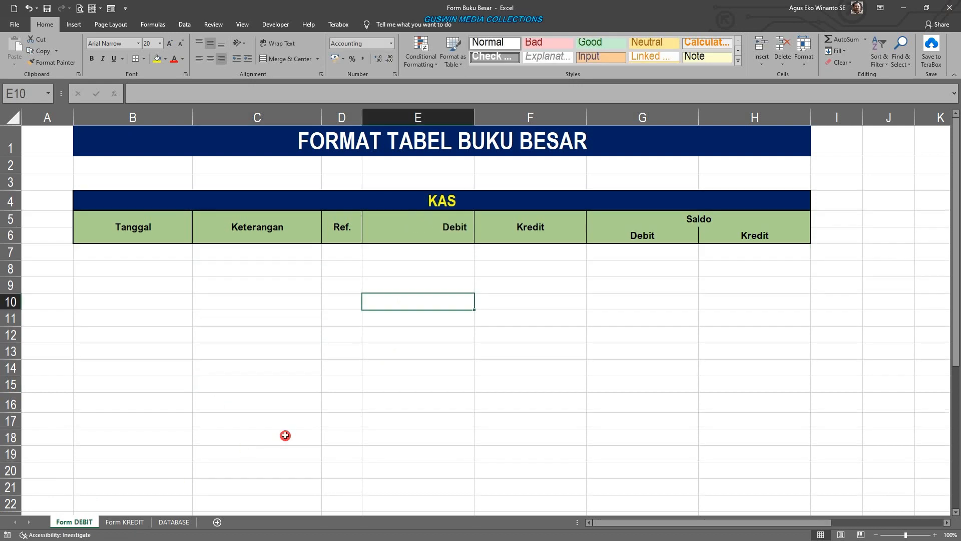
click(285, 435)
click(336, 423)
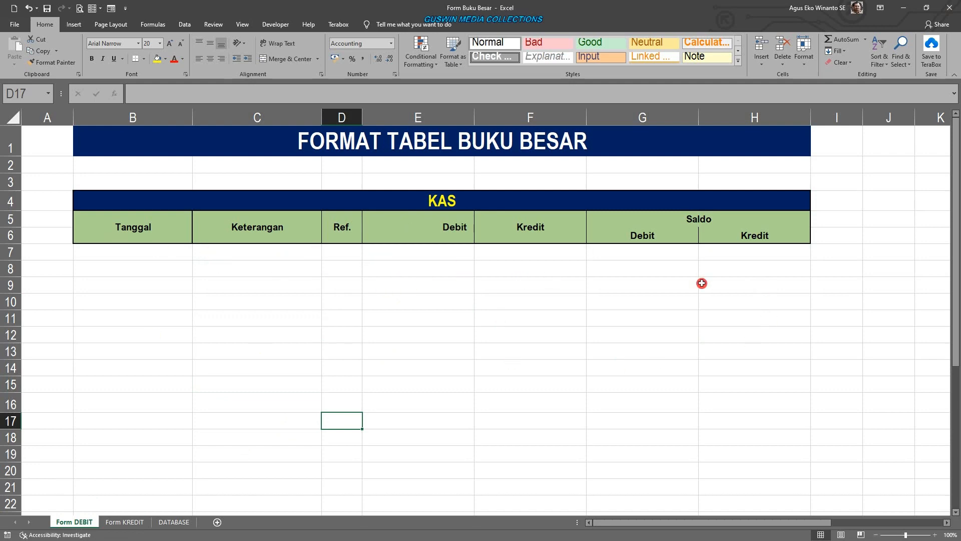
scroll(575, 282, down, 1)
scroll(546, 281, up, 1)
Fill the first KAS row with the date 01 Januari 2022 and a Debit amount of 200000
click(154, 250)
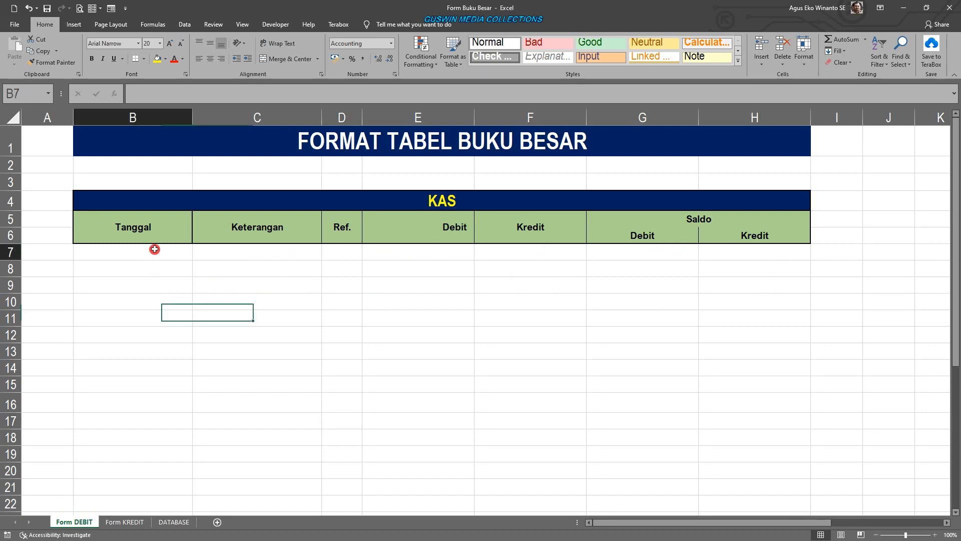
click(197, 254)
click(150, 264)
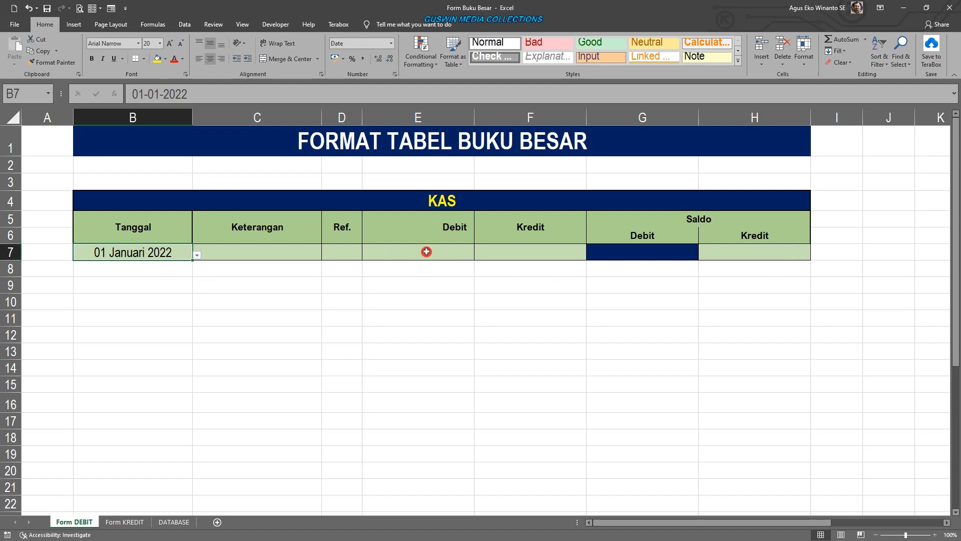
click(425, 301)
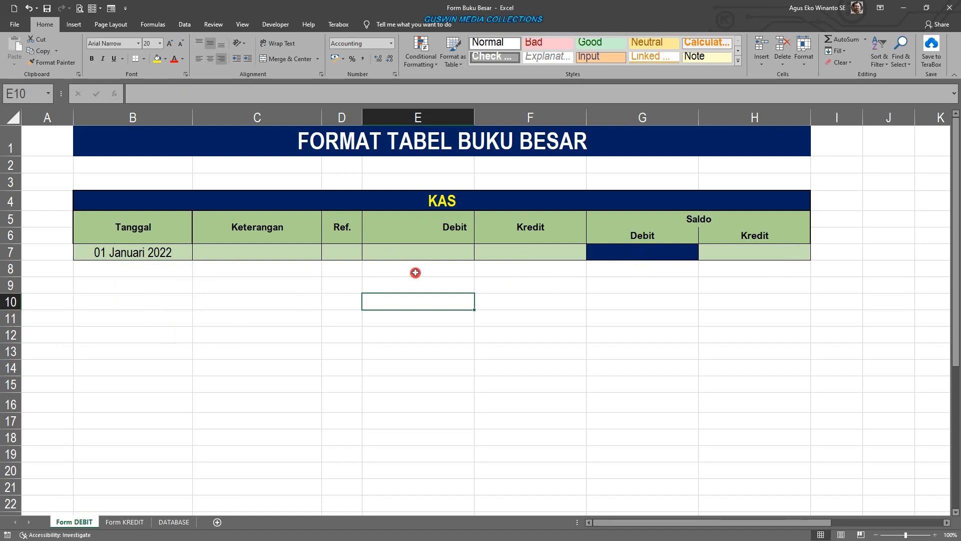
key(Up)
key(Up)
key(Up)
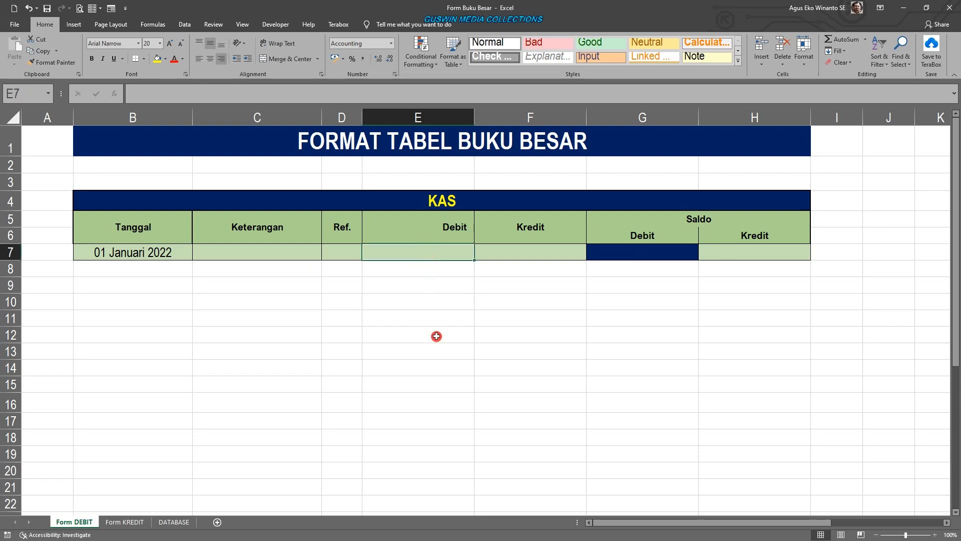
text(200000)
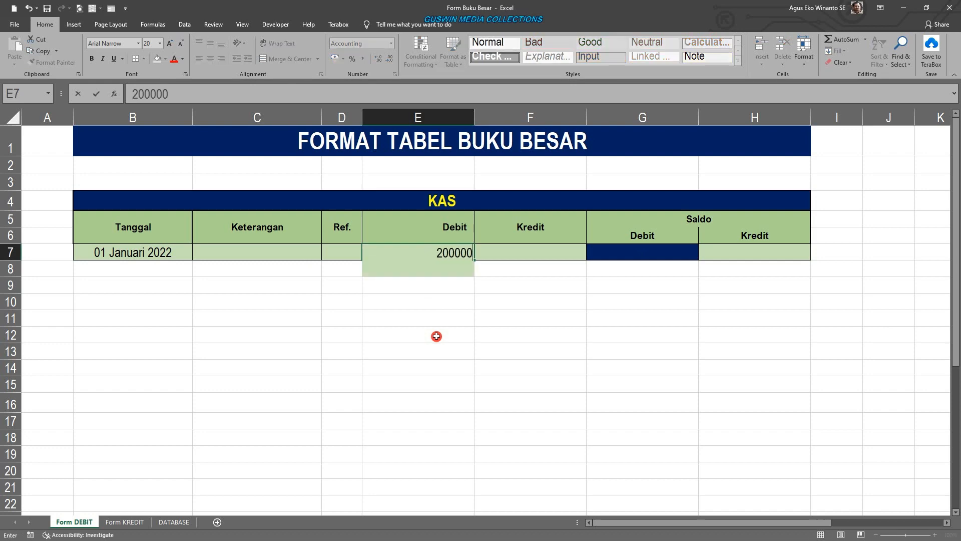
key(Return)
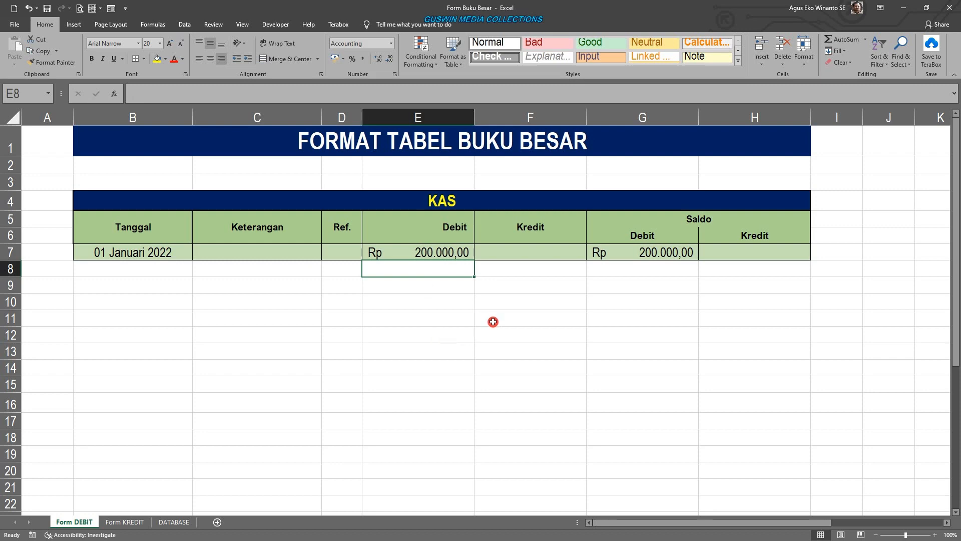
click(666, 330)
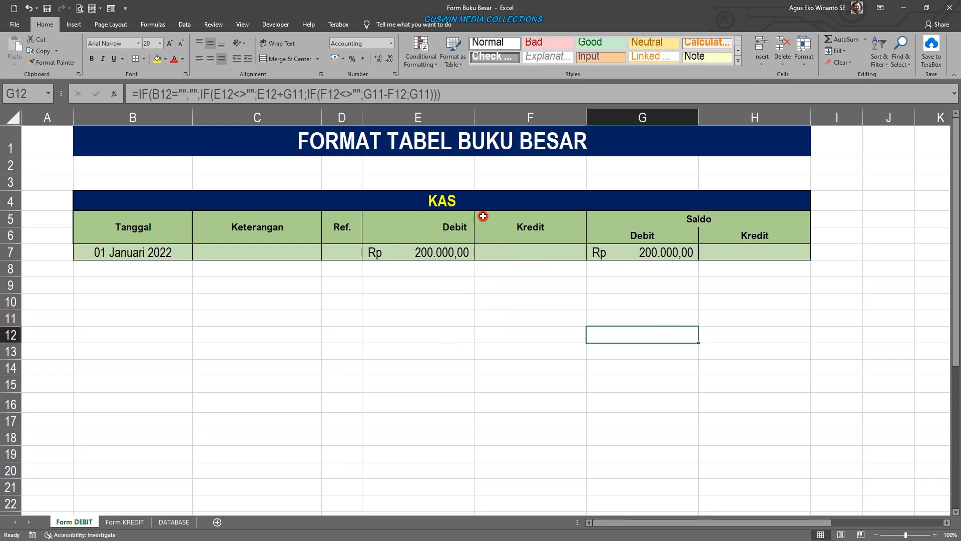
Center the Debit, Kredit and Saldo column headers of the KAS table horizontally
click(449, 216)
drag(449, 216, 746, 220)
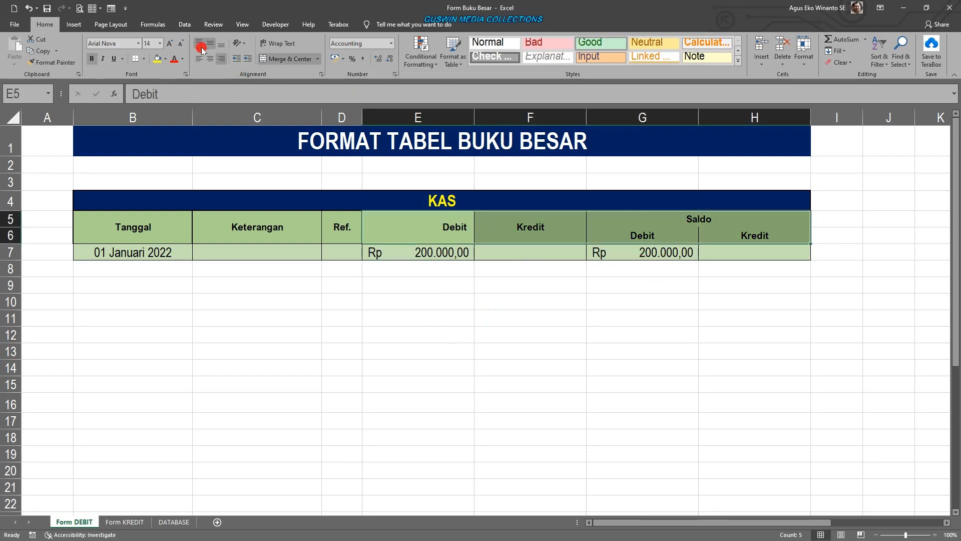
click(210, 59)
click(388, 334)
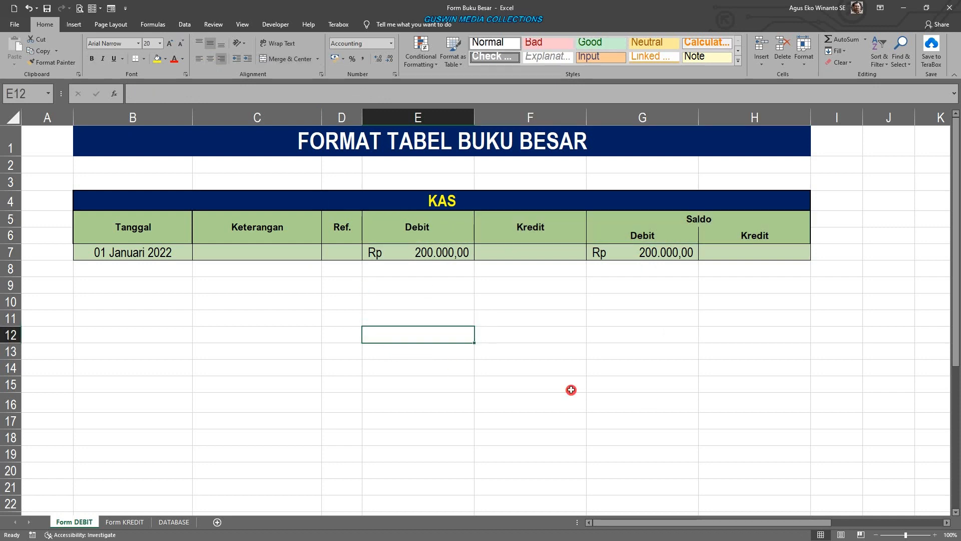
Fill the second KAS row with the date 05 Januari 2022 and a Debit amount of 1700000
click(168, 269)
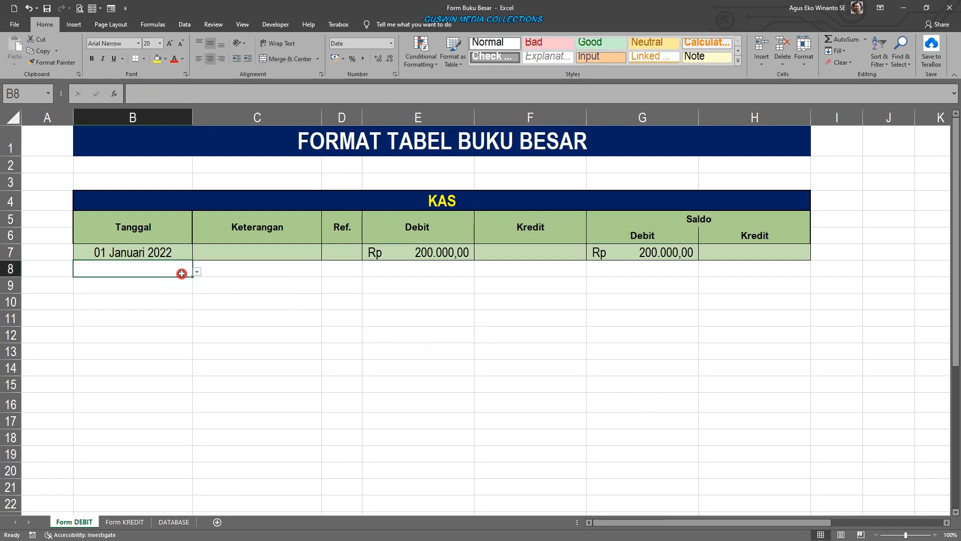
click(198, 271)
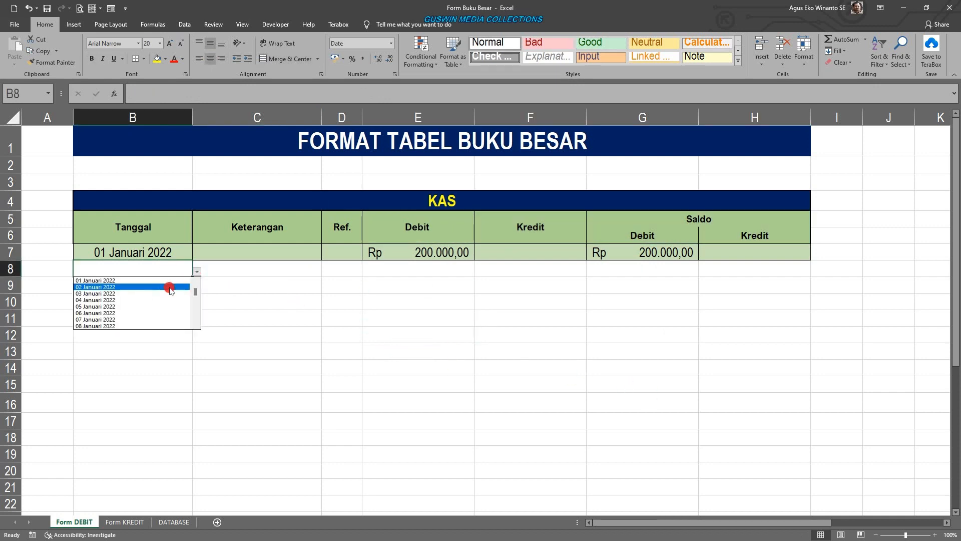
click(137, 306)
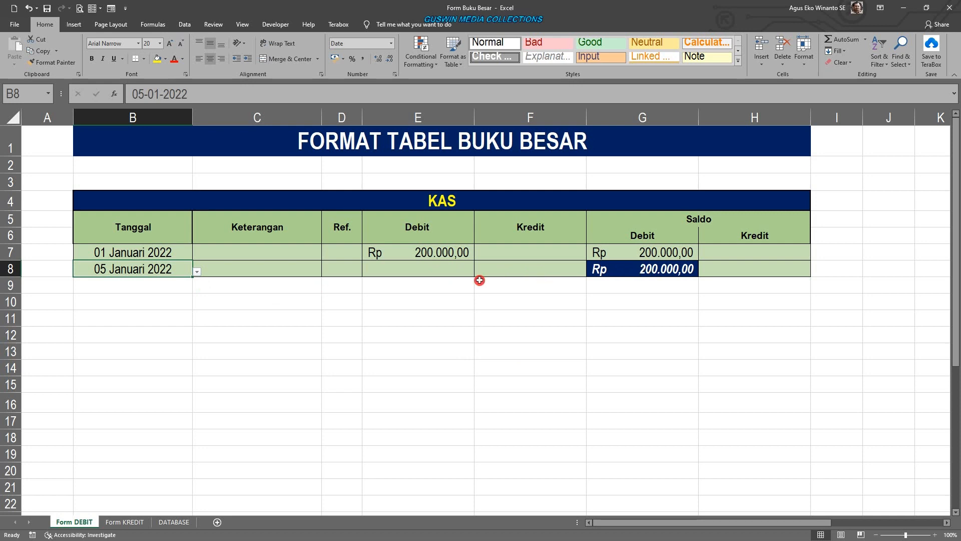
click(451, 269)
text(1)
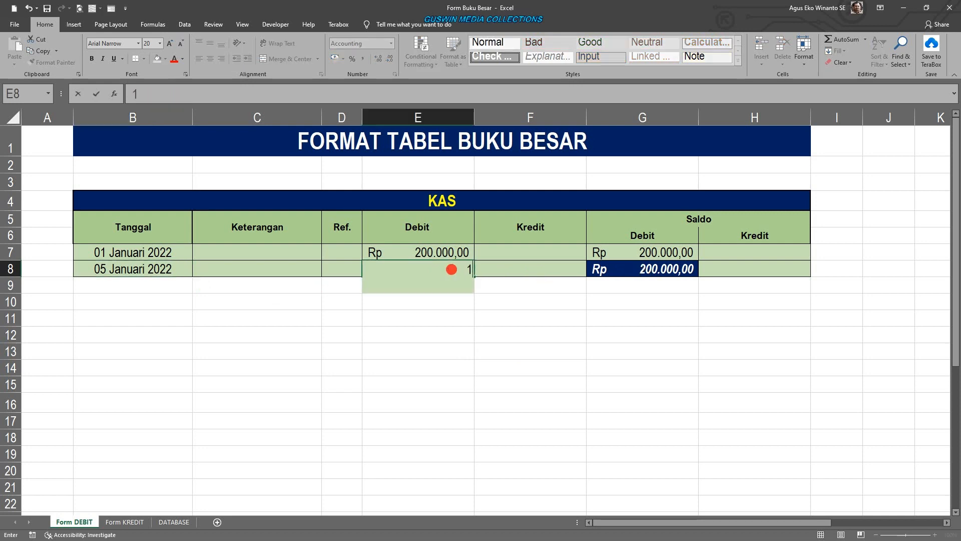
text(700000)
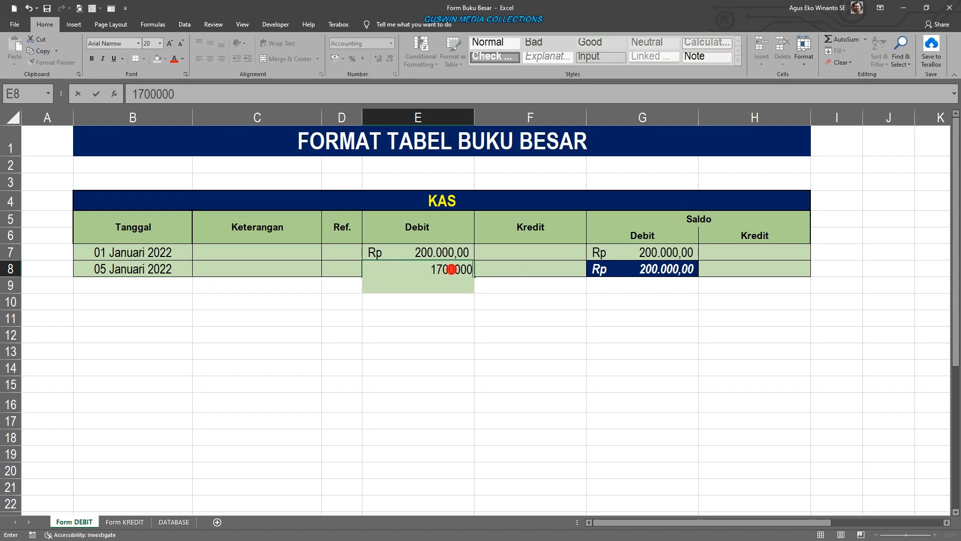
key(Return)
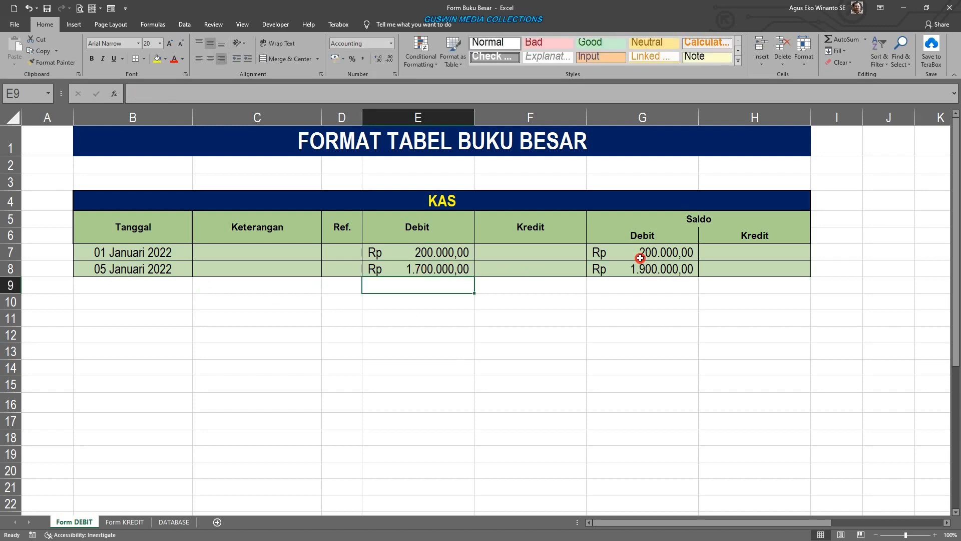
Fill the third KAS row with the date 08 Januari 2022 and a Kredit amount of 100000
click(150, 285)
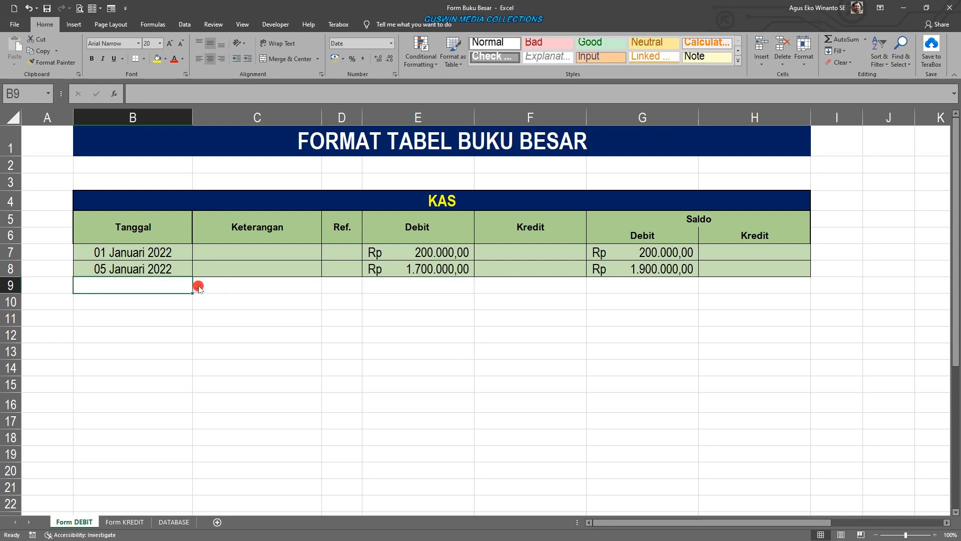
click(198, 288)
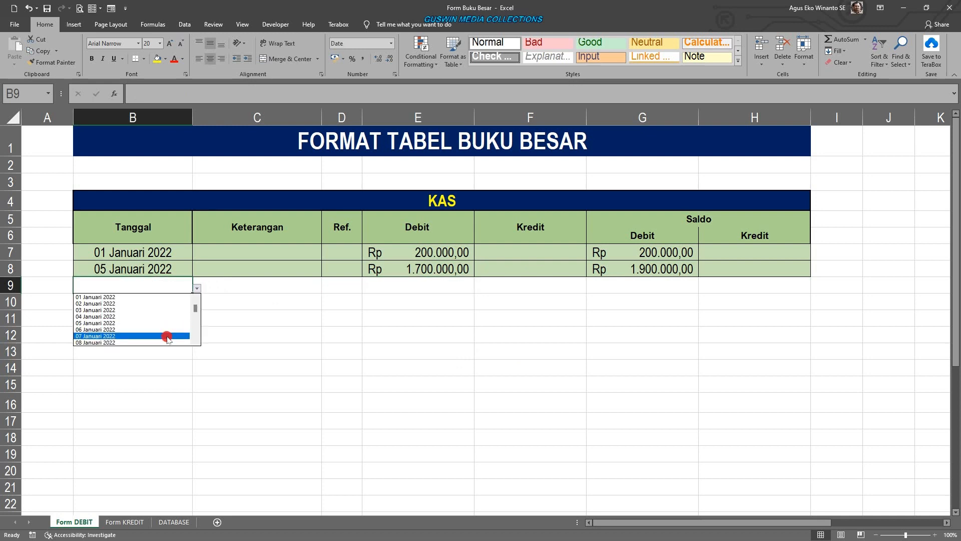
click(164, 342)
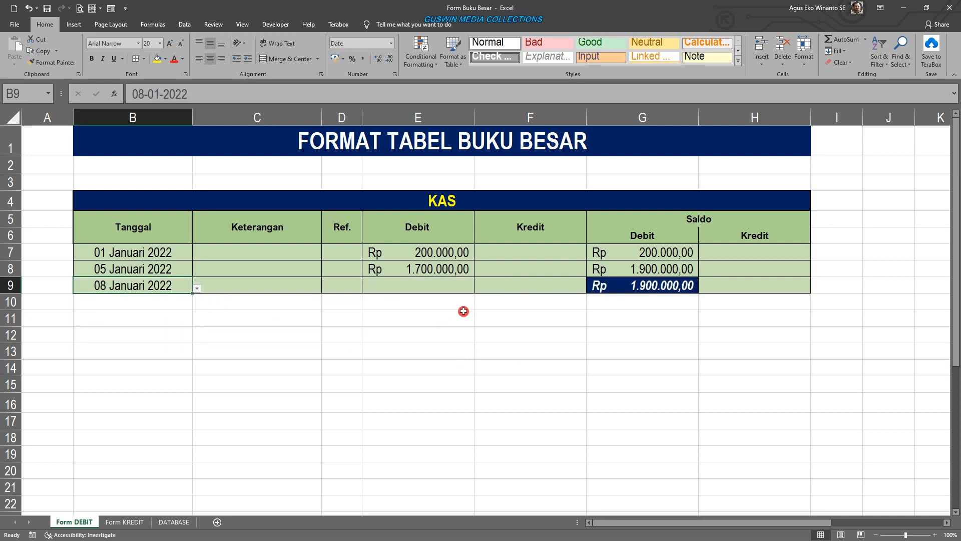
click(515, 291)
text(100000)
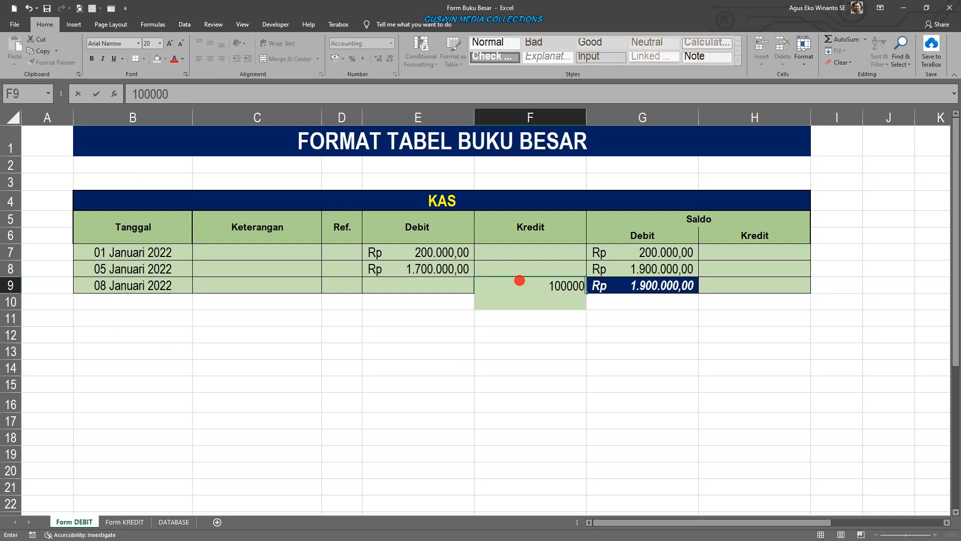
key(Return)
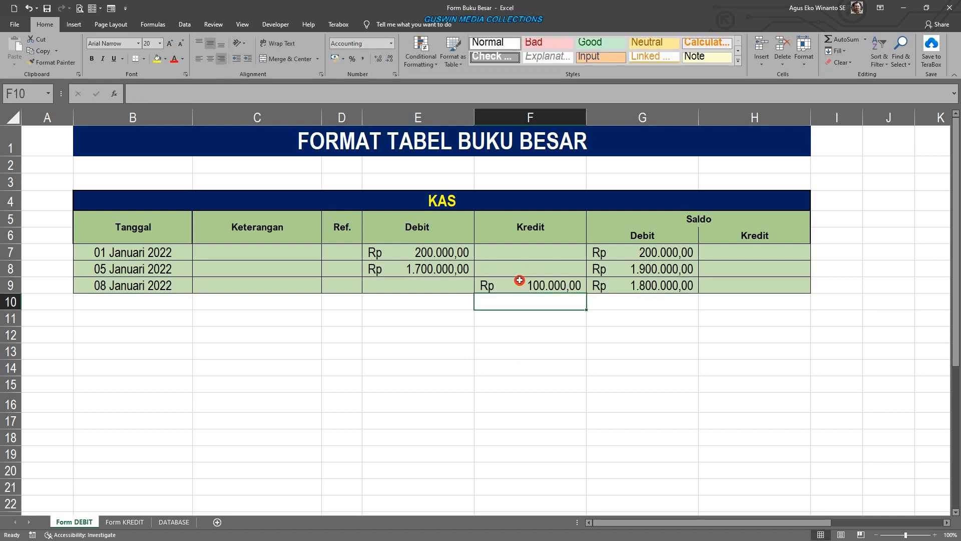
click(693, 334)
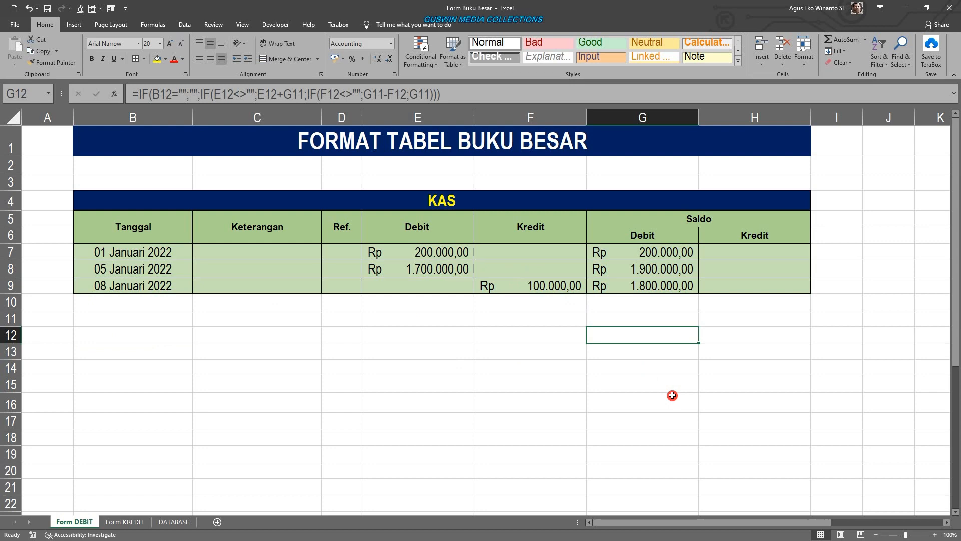
Set the date of the fourth KAS row to 31 Januari 2022
click(133, 302)
click(197, 306)
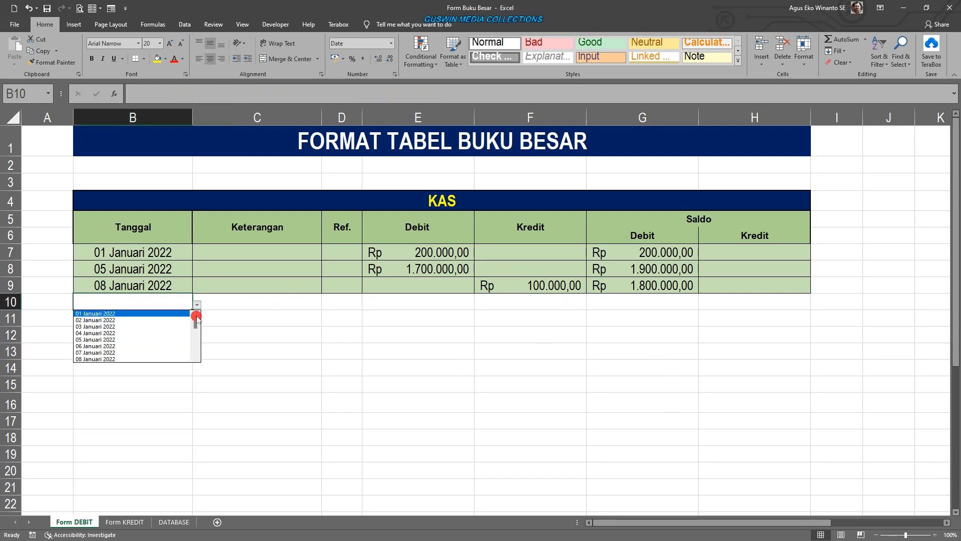
scroll(193, 335, down, 4)
drag(193, 336, 193, 349)
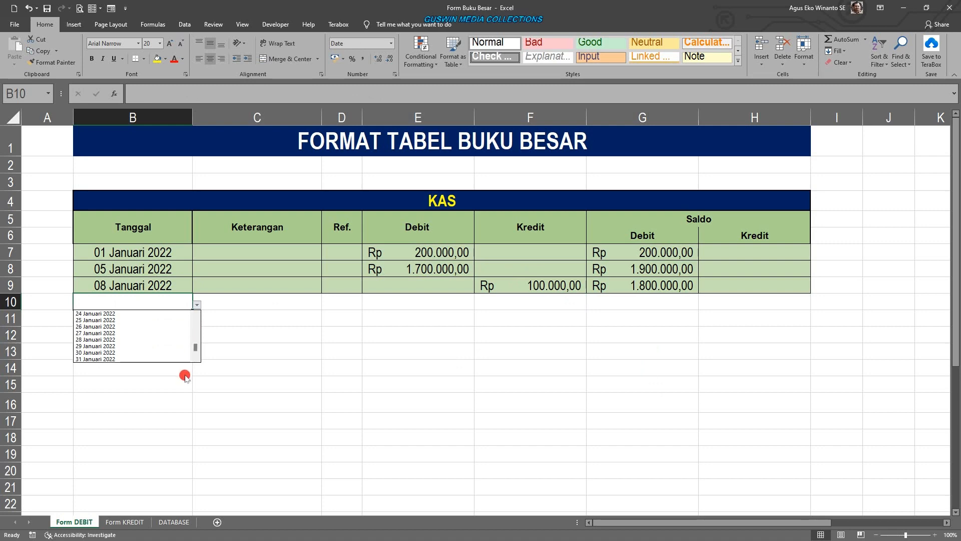
click(115, 359)
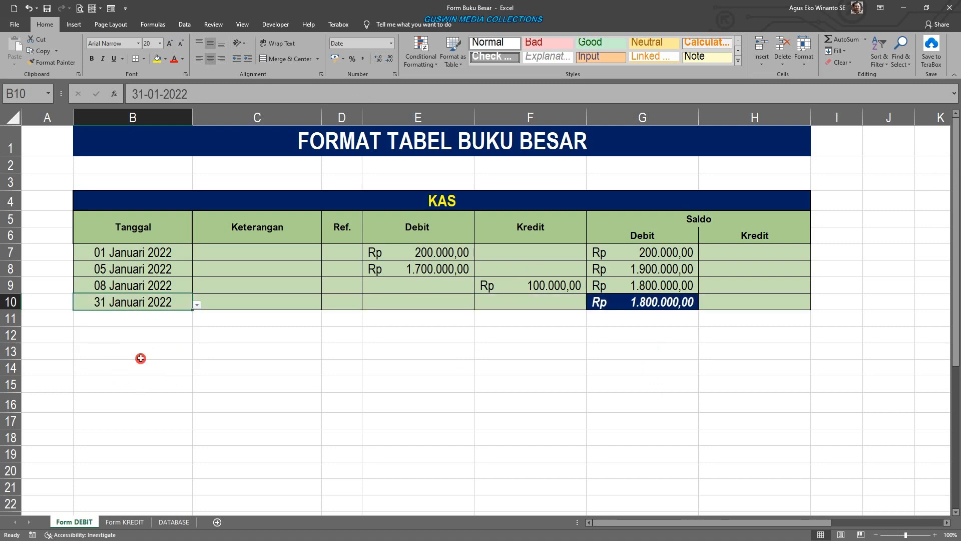
click(422, 386)
Examine the Saldo Debit formulas in the fourth KAS row and in the blank rows beneath it
click(618, 308)
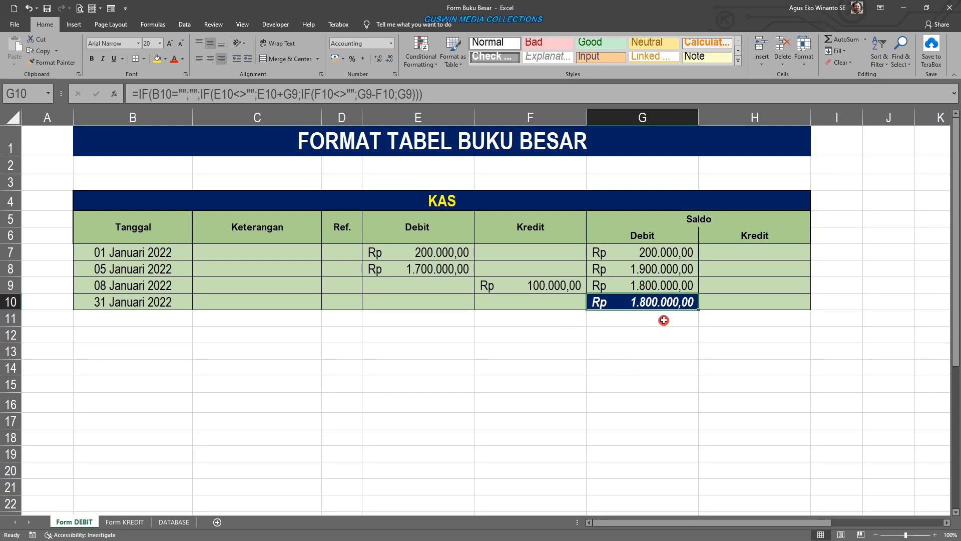
click(649, 364)
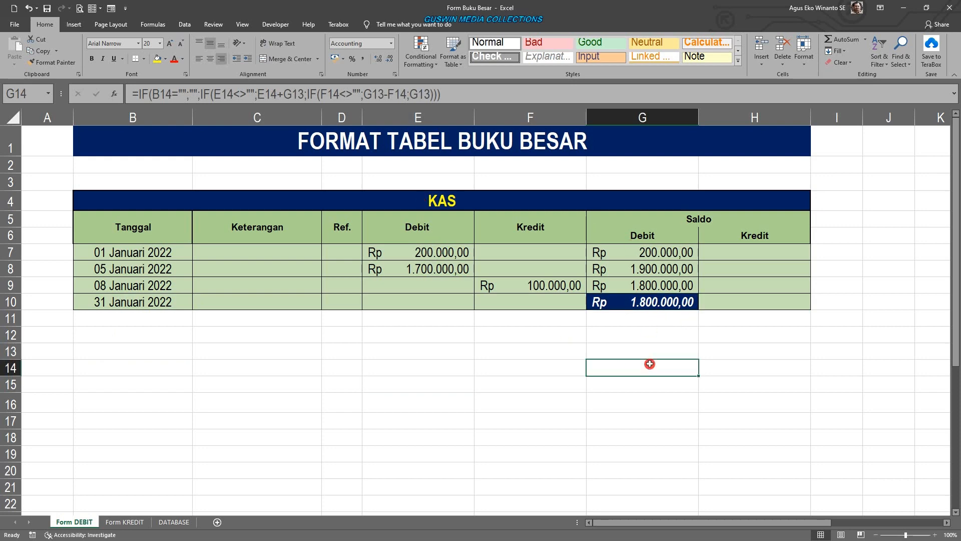
click(651, 306)
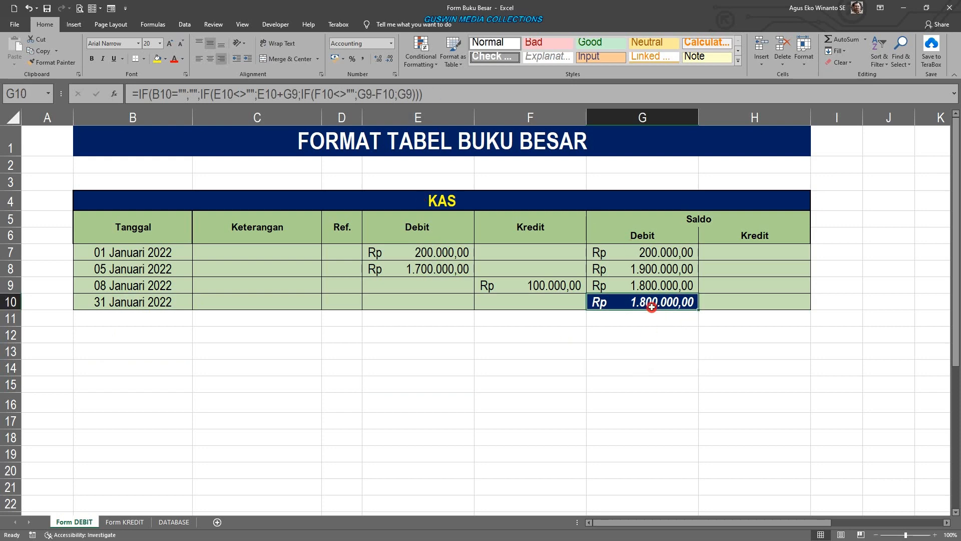
click(642, 376)
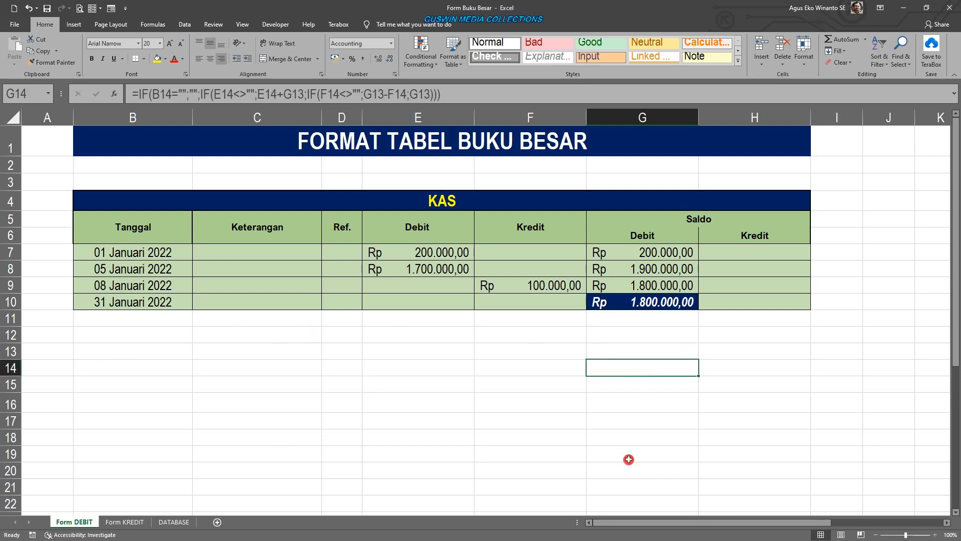
click(595, 433)
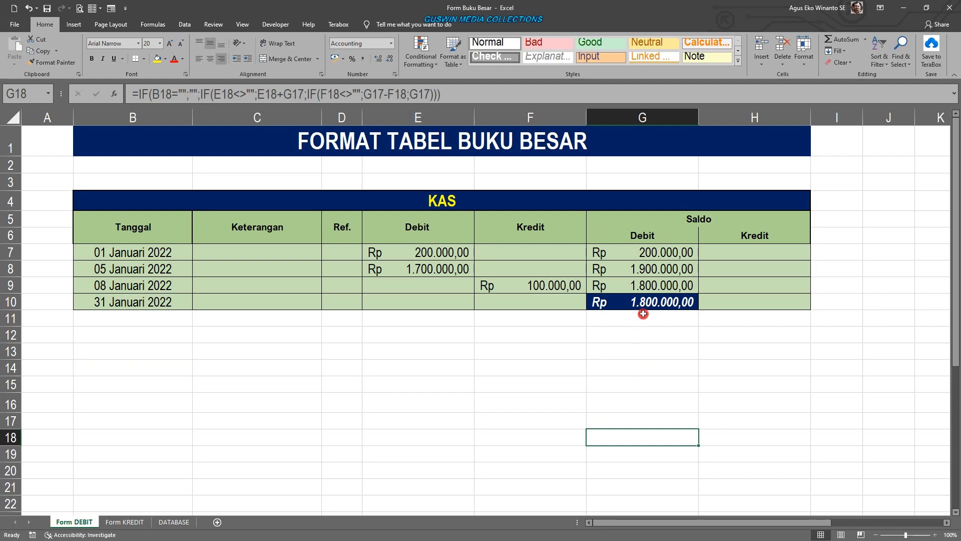
click(657, 339)
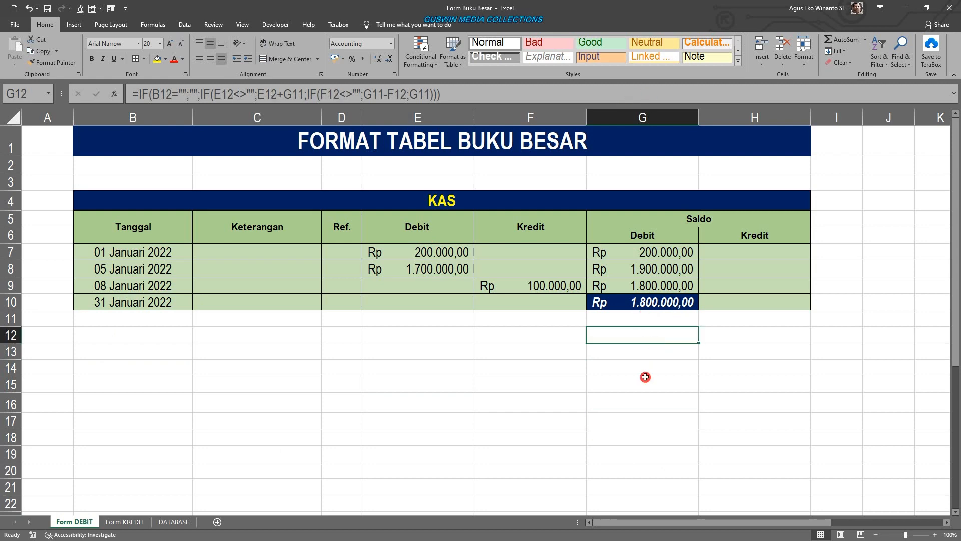
click(594, 374)
click(622, 449)
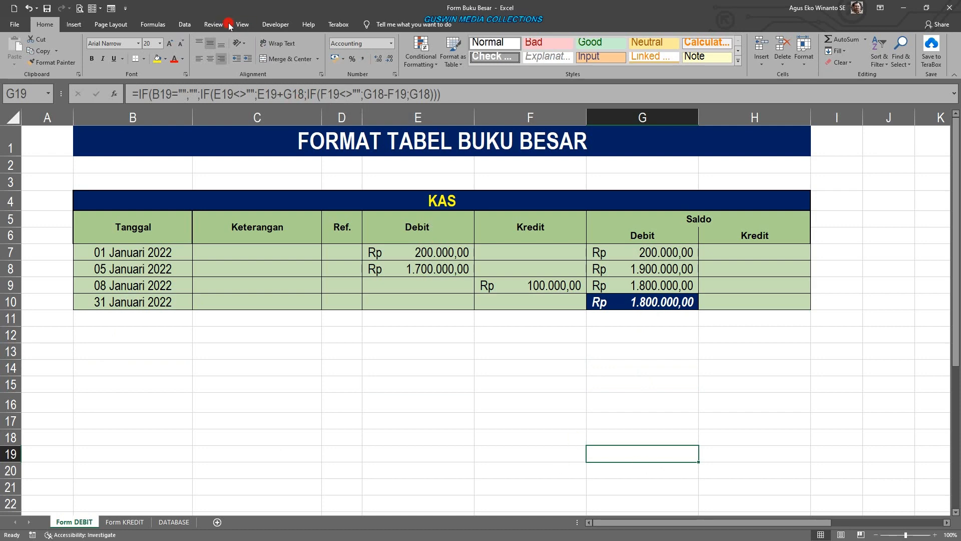
Protect the Form DEBIT sheet without a password, keeping the default user permissions
click(210, 24)
click(390, 50)
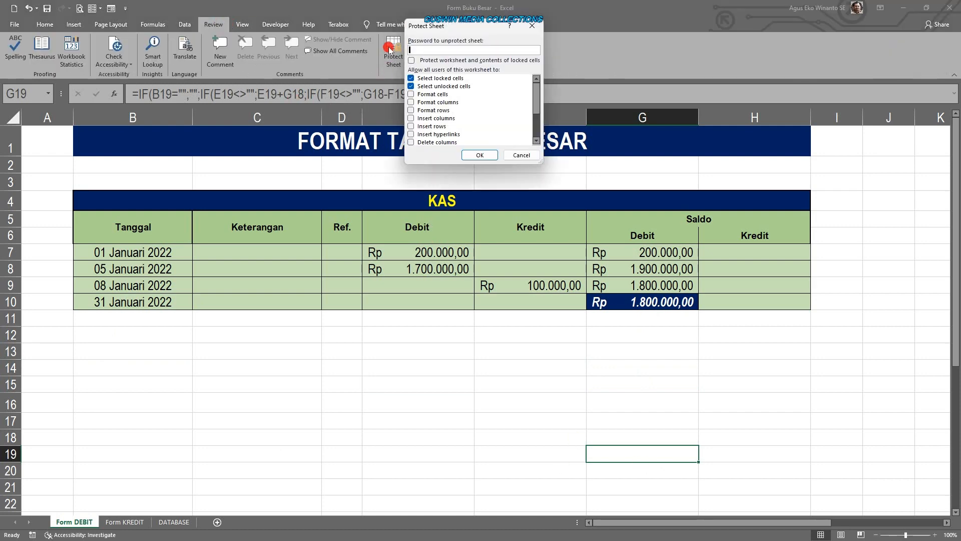
key(Return)
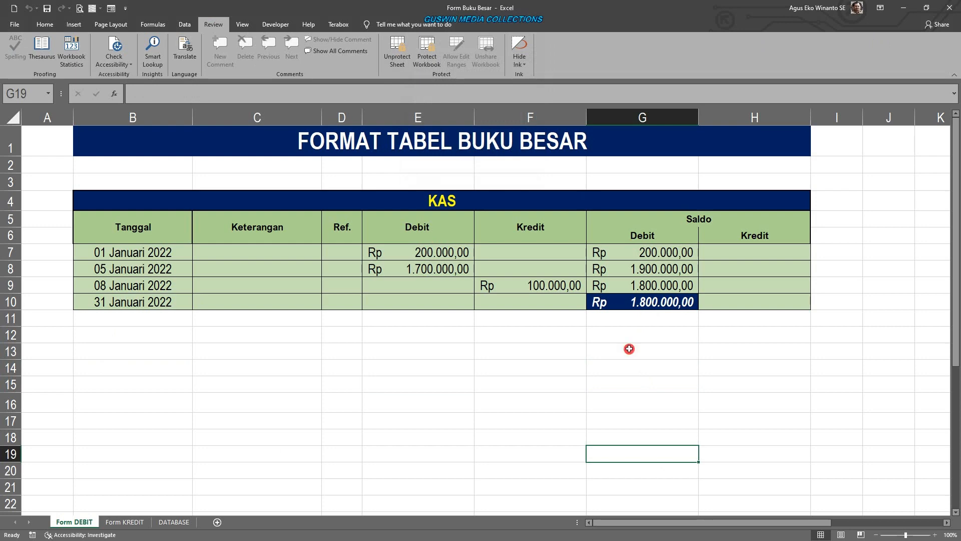
Test the sheet protection by trying to edit the Saldo Debit cell of the second KAS row
click(629, 348)
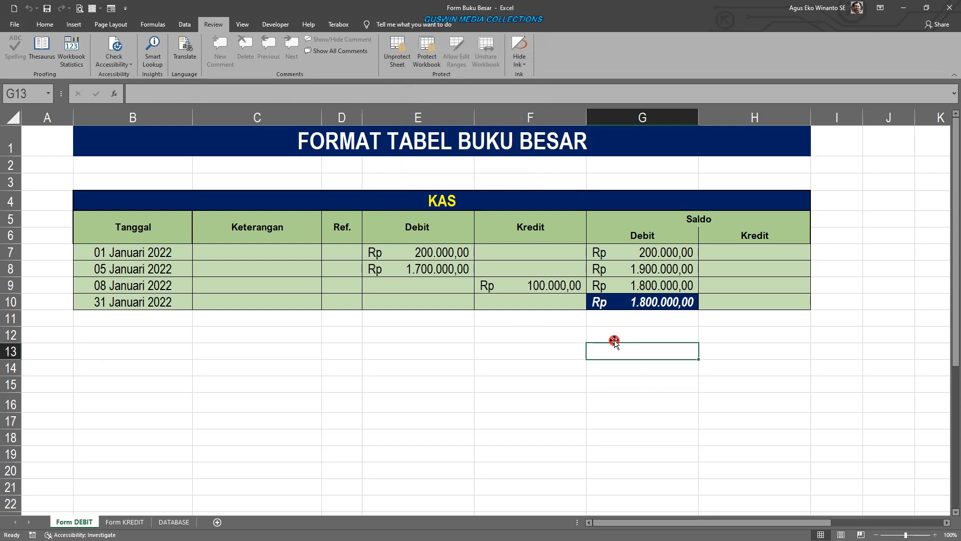
double_click(653, 275)
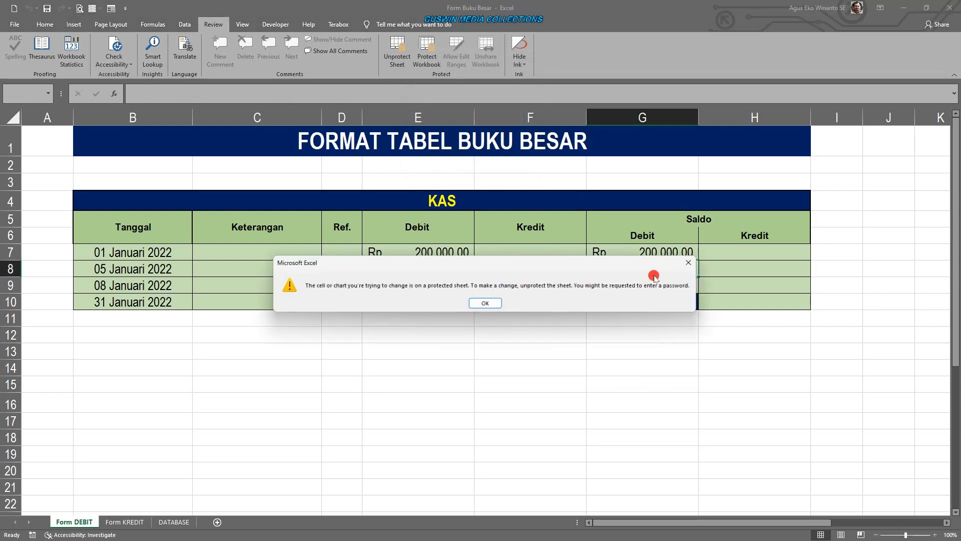
click(479, 303)
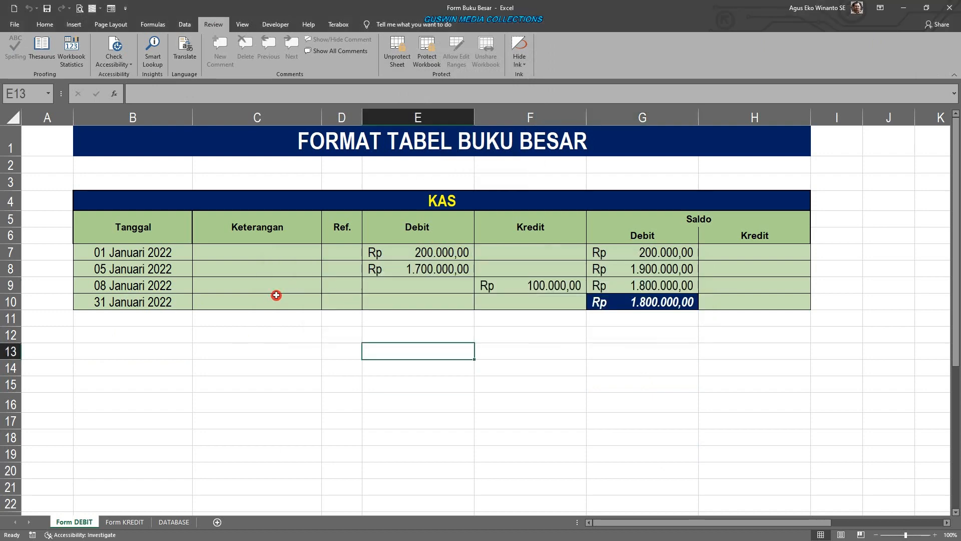
Fill the fifth KAS row with the date 25 Januari 2022 and a Debit amount of 500000
click(170, 319)
click(199, 322)
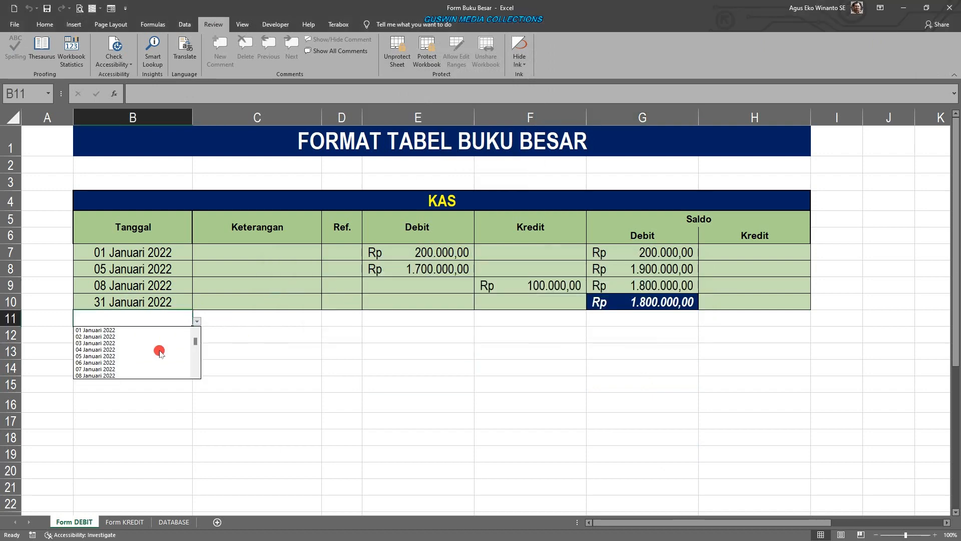
drag(200, 338, 194, 361)
click(167, 356)
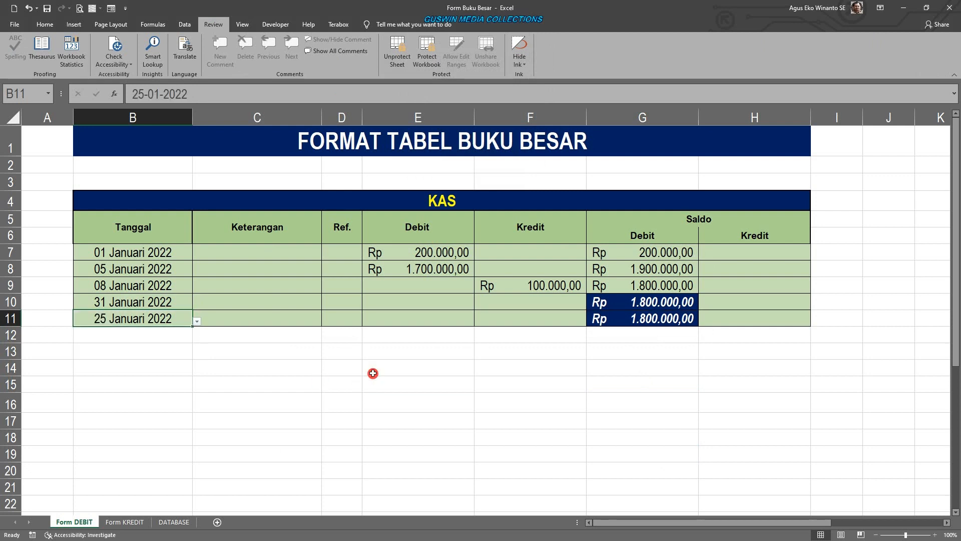
click(431, 315)
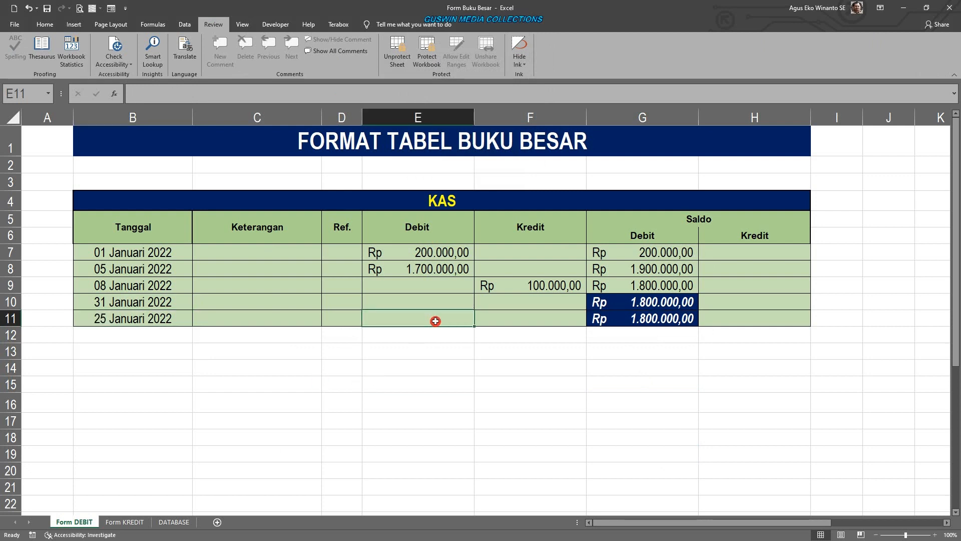
text(500.000)
key(Return)
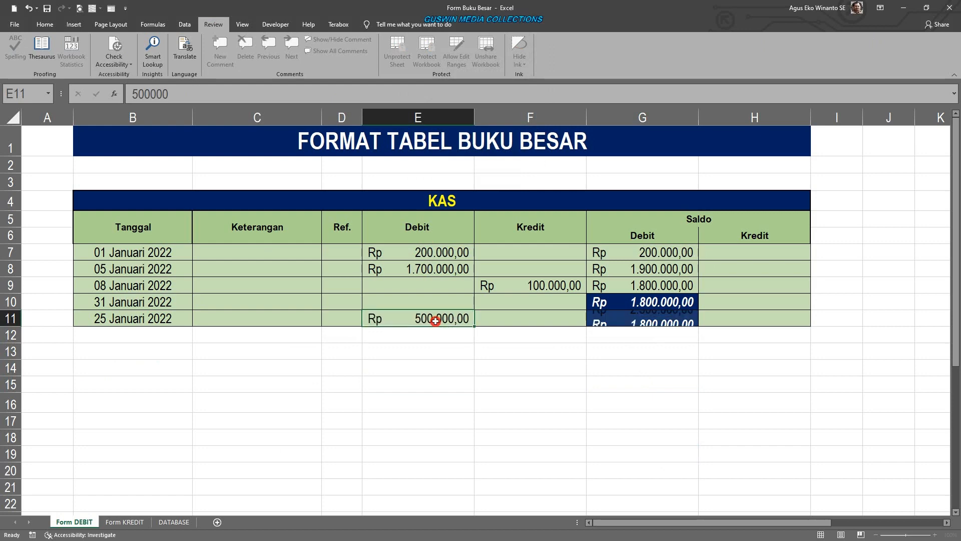
click(479, 356)
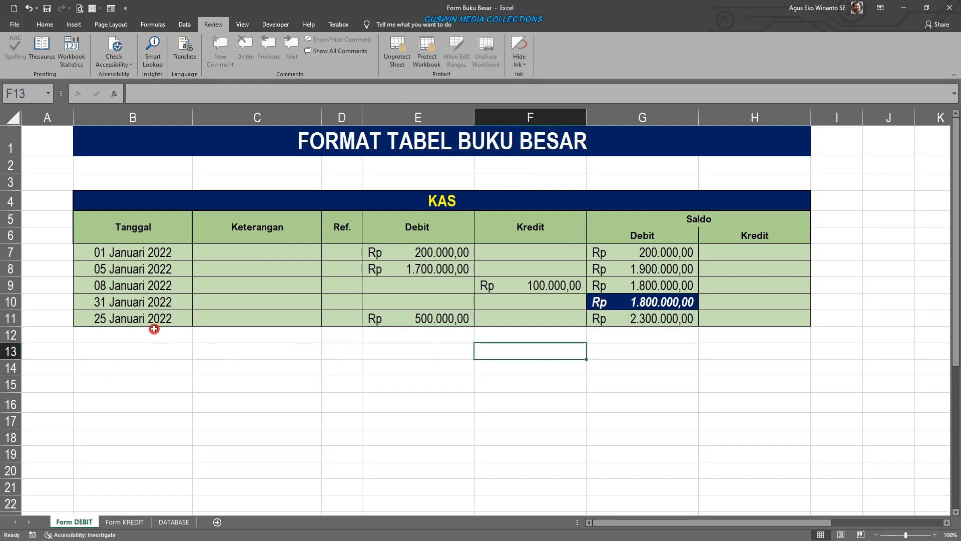
Change the date of the fourth KAS row to 29 Januari 2022
click(150, 300)
click(196, 304)
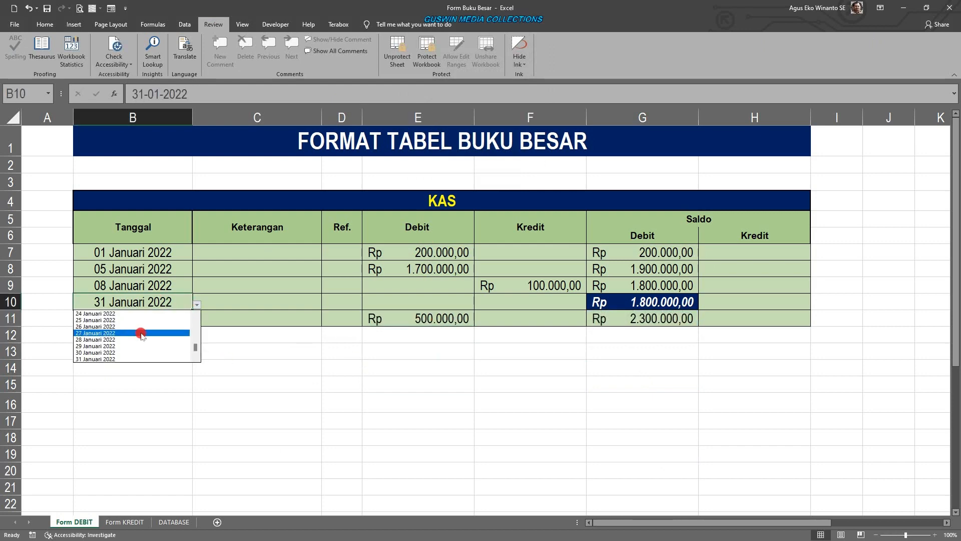
click(133, 346)
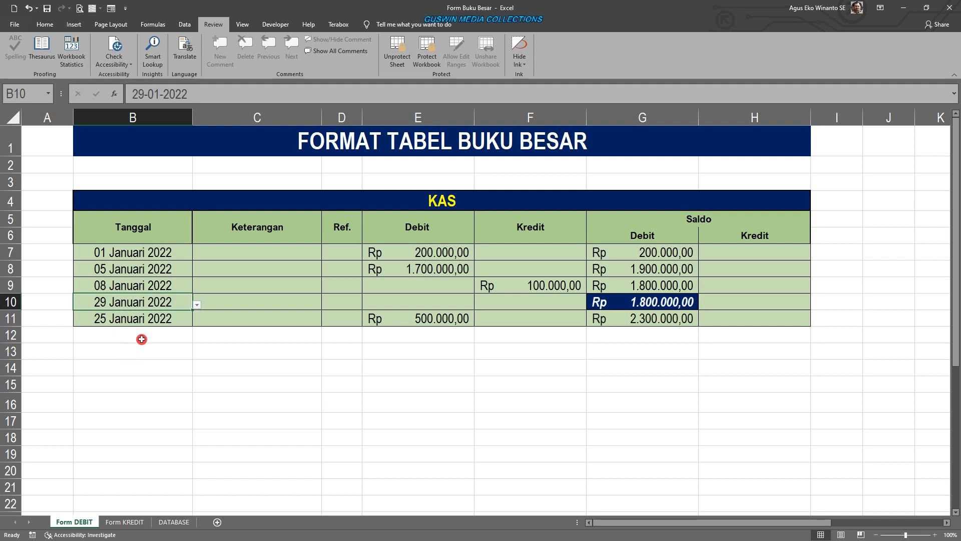
Set the date of the sixth KAS row to 31 Januari 2022
click(142, 339)
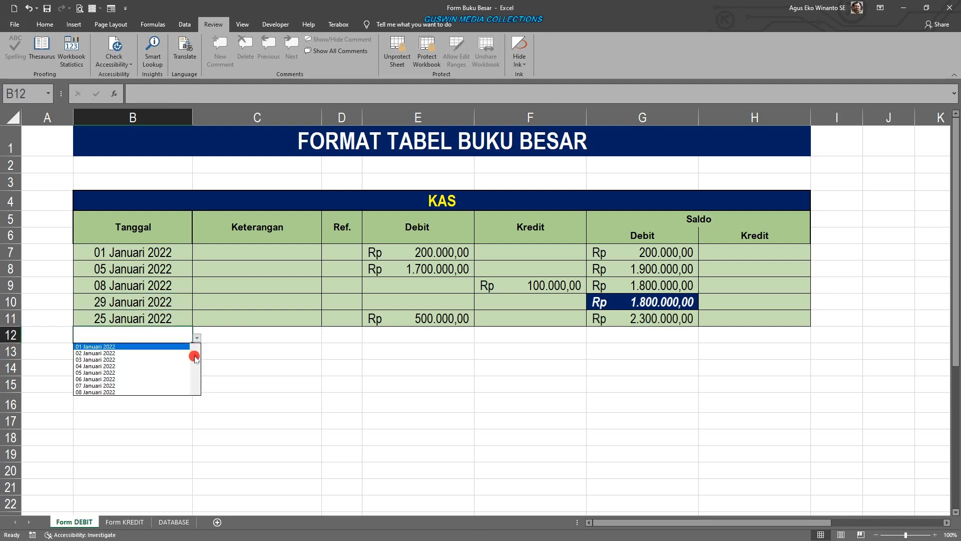
drag(194, 355, 193, 388)
click(139, 392)
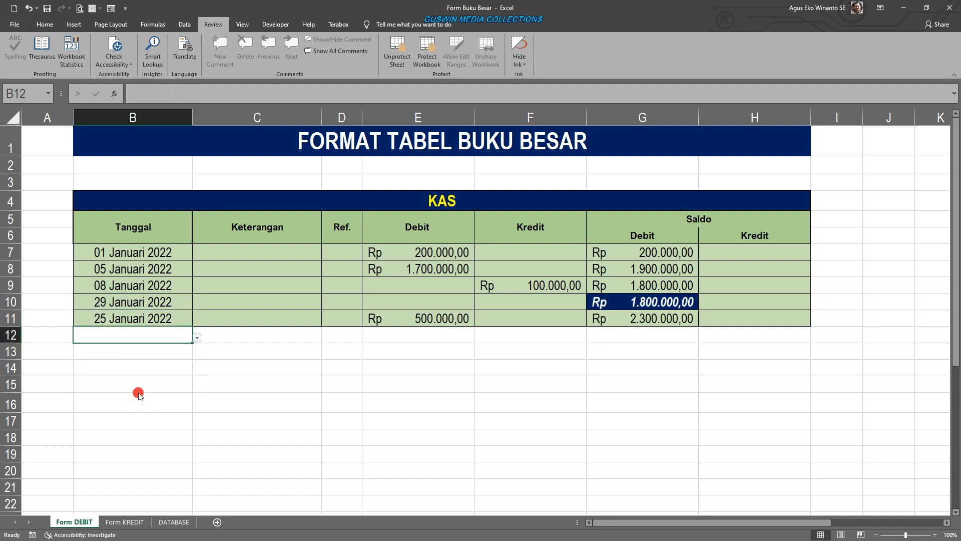
click(283, 401)
click(461, 398)
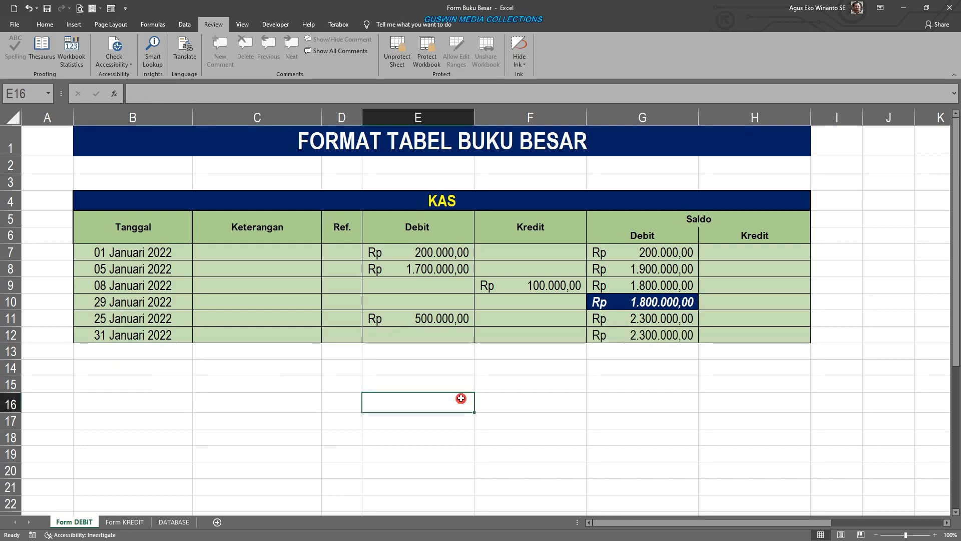
click(280, 407)
Enter a Kredit amount of 50000 in the KAS row dated 29 Januari 2022
click(456, 302)
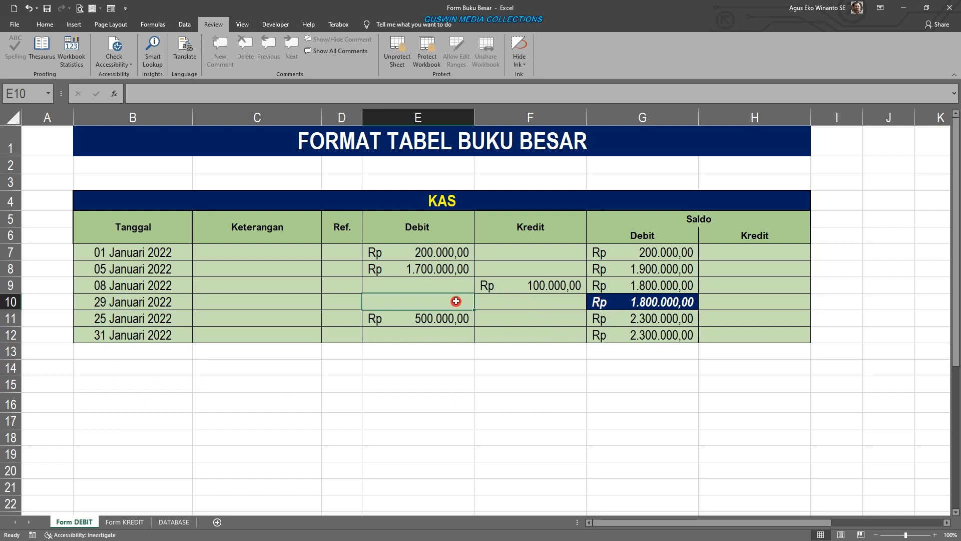
click(498, 306)
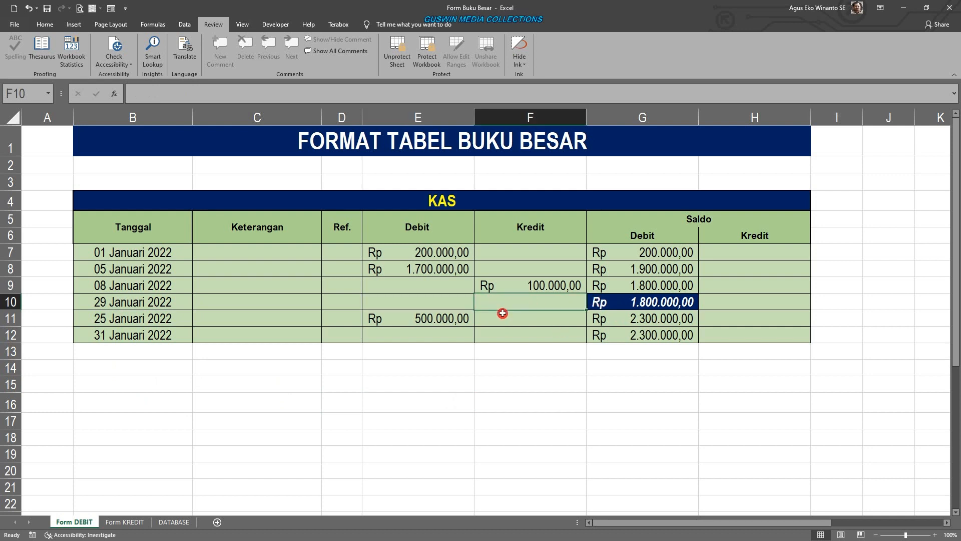
text(50.00)
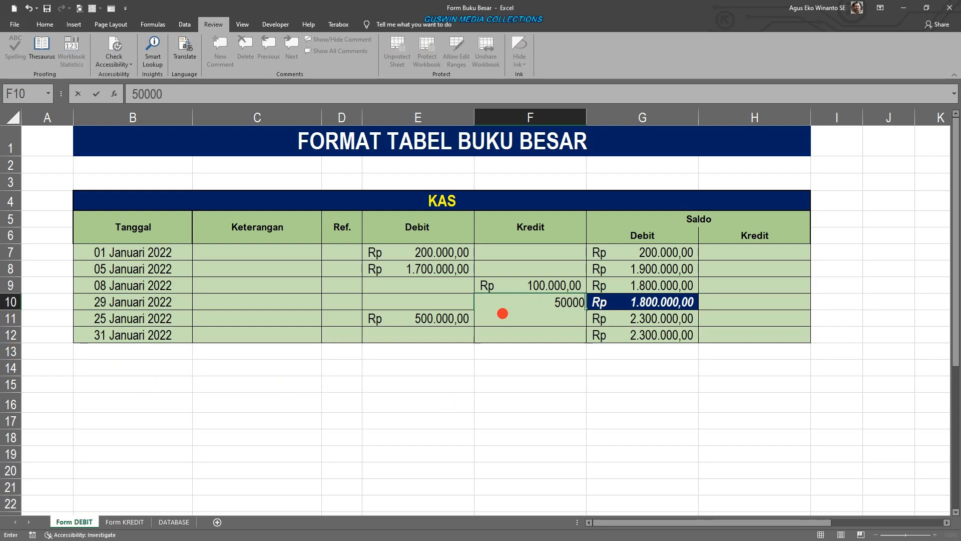
text(0)
click(503, 313)
click(491, 384)
click(506, 337)
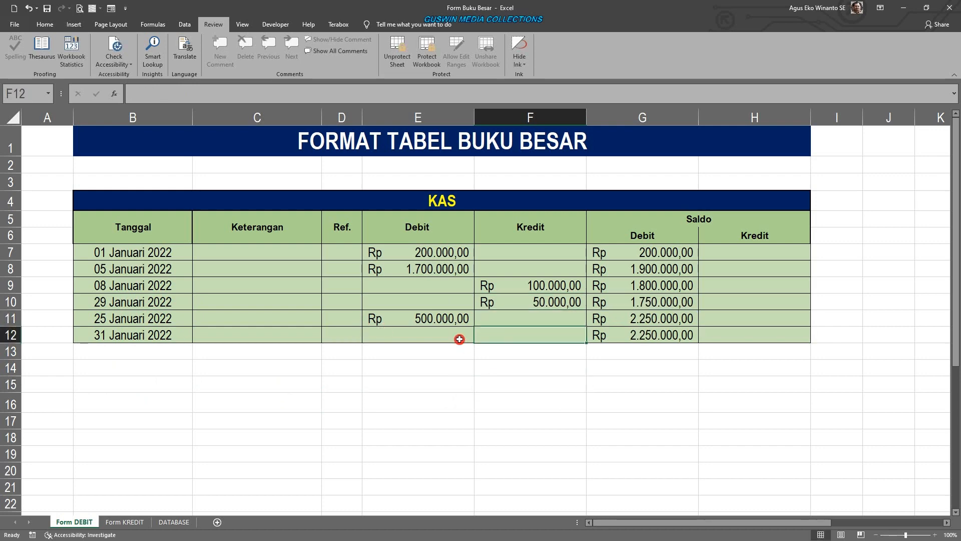
Examine the KAS row dated 31 Januari 2022, including the formula in its Saldo Debit cell
click(459, 339)
click(549, 338)
click(469, 335)
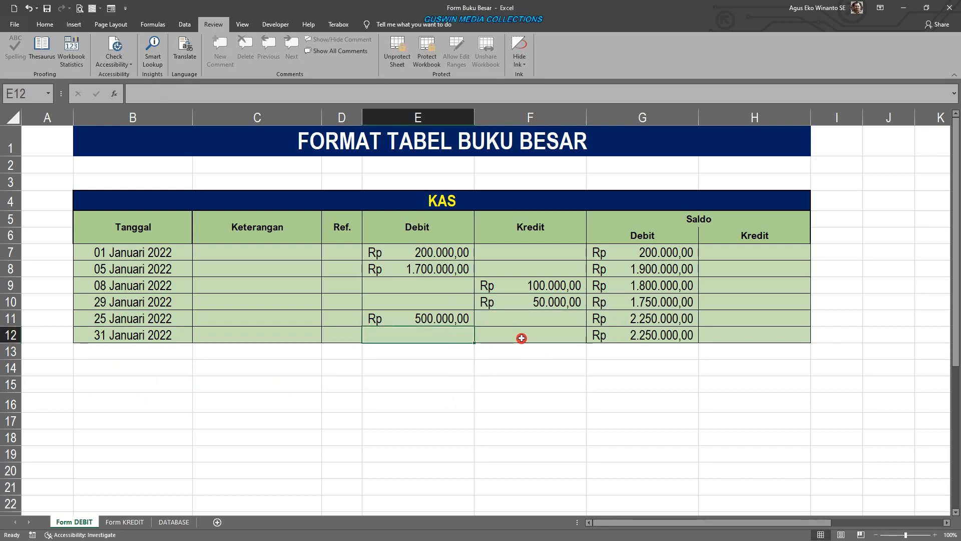
click(508, 336)
click(396, 340)
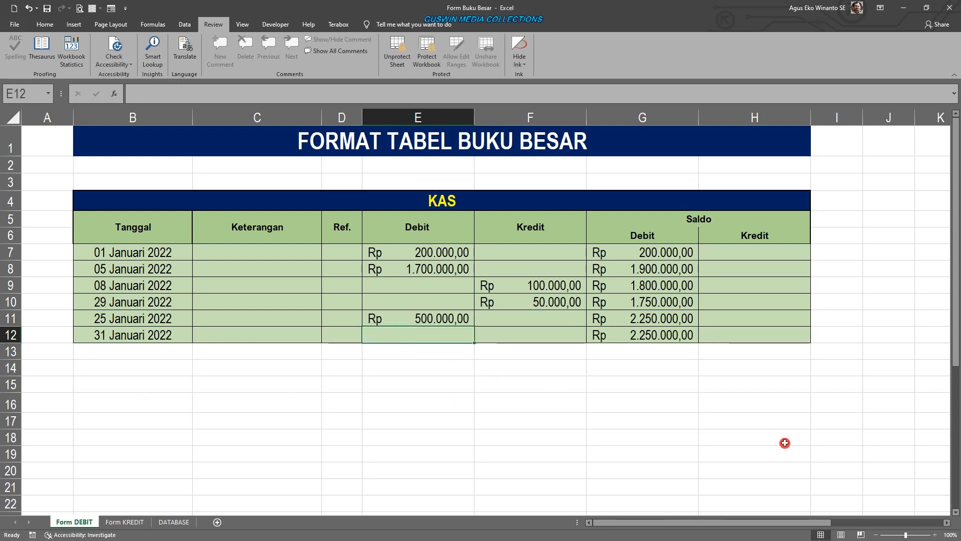
click(762, 458)
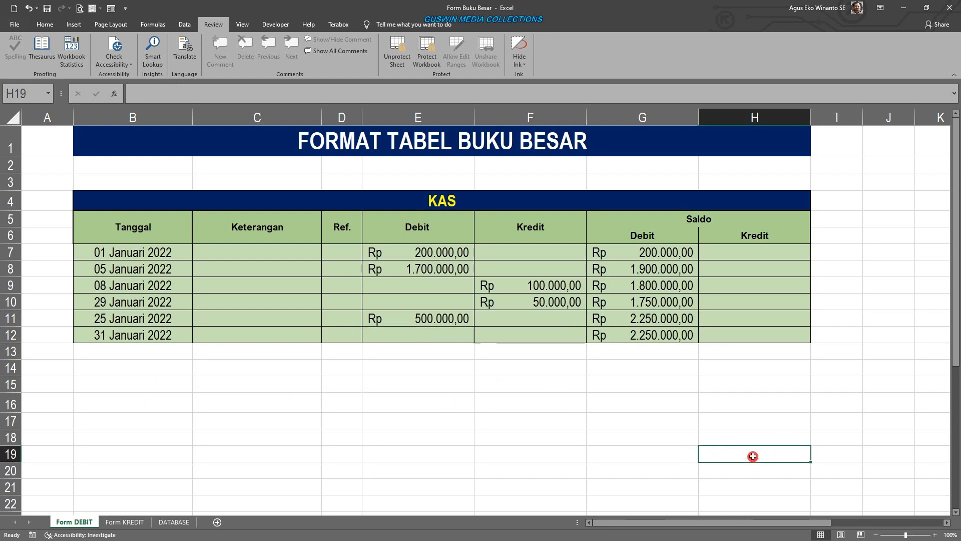
click(515, 415)
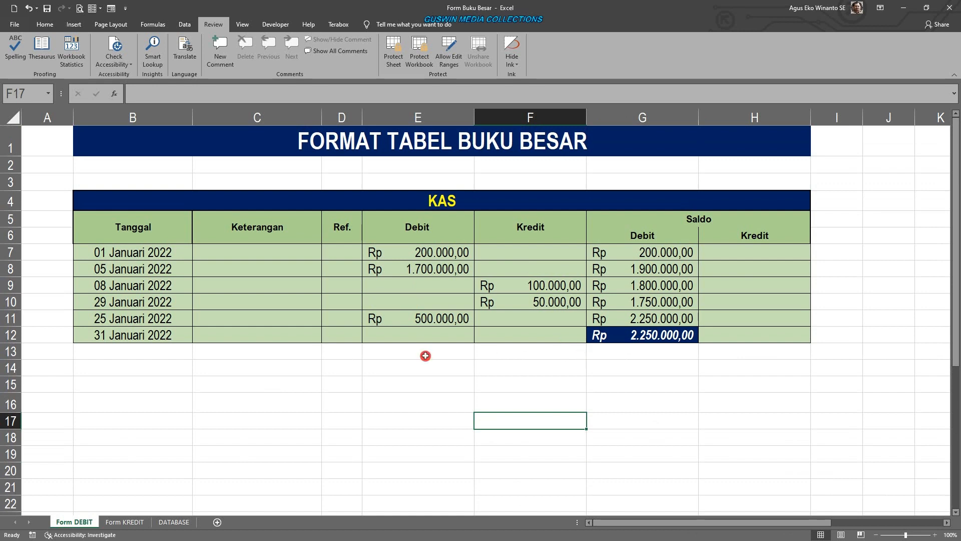
click(144, 336)
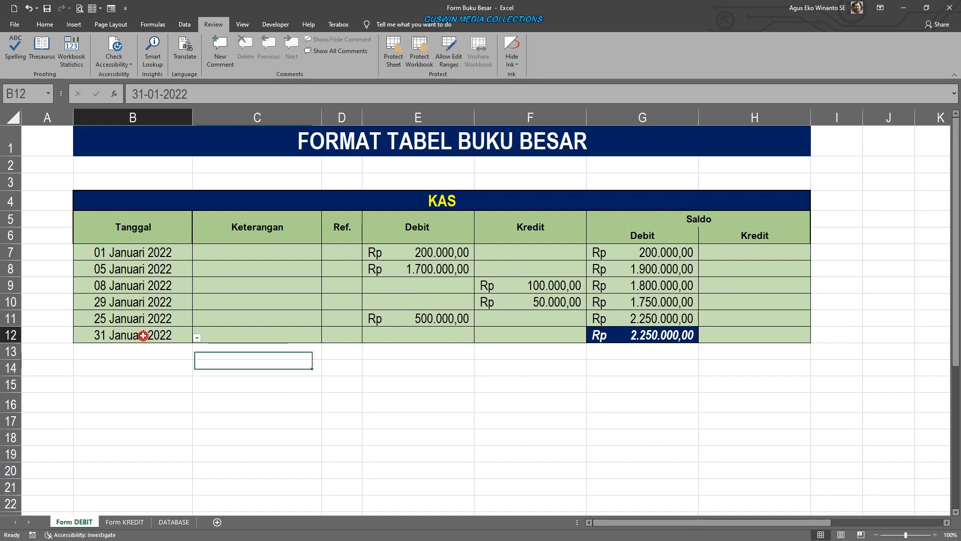
click(668, 338)
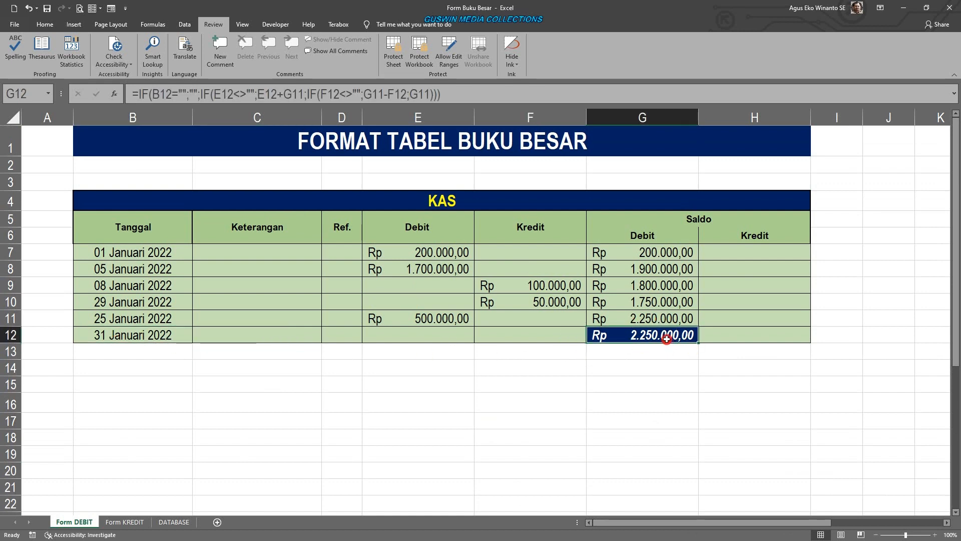
click(671, 366)
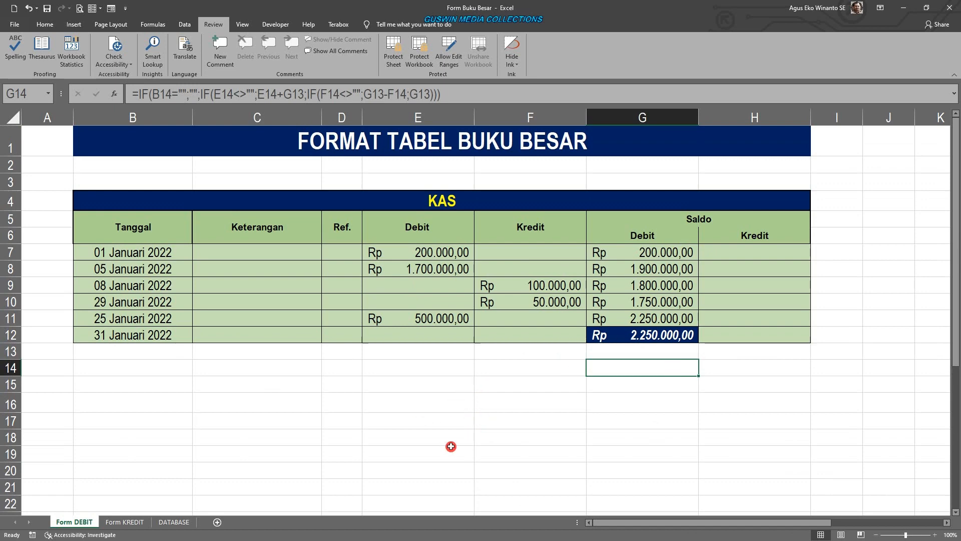
click(424, 452)
Switch to the Form KREDIT sheet and set the date of the third EKUITAS GUSWIN row to 31 Januari 2022
click(121, 522)
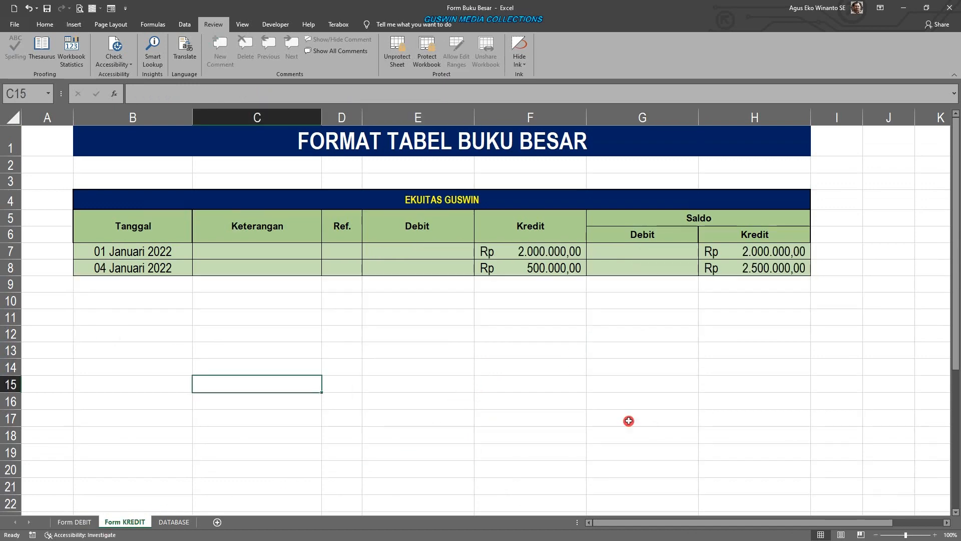
click(721, 383)
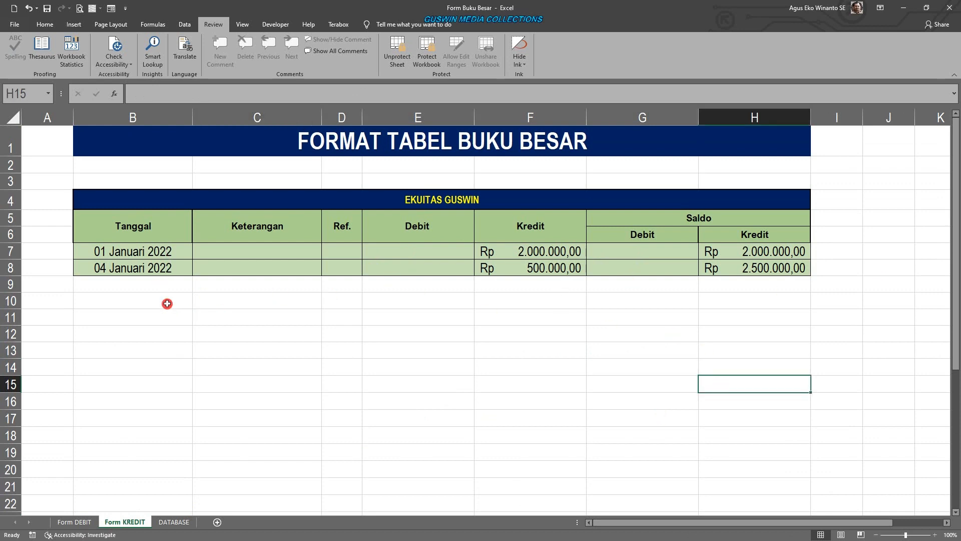
click(176, 286)
click(197, 286)
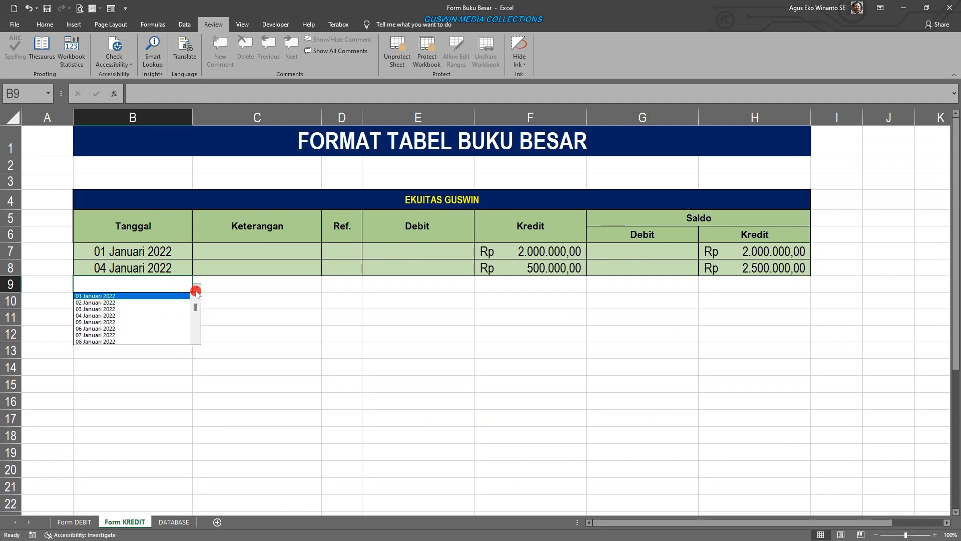
drag(194, 313, 194, 335)
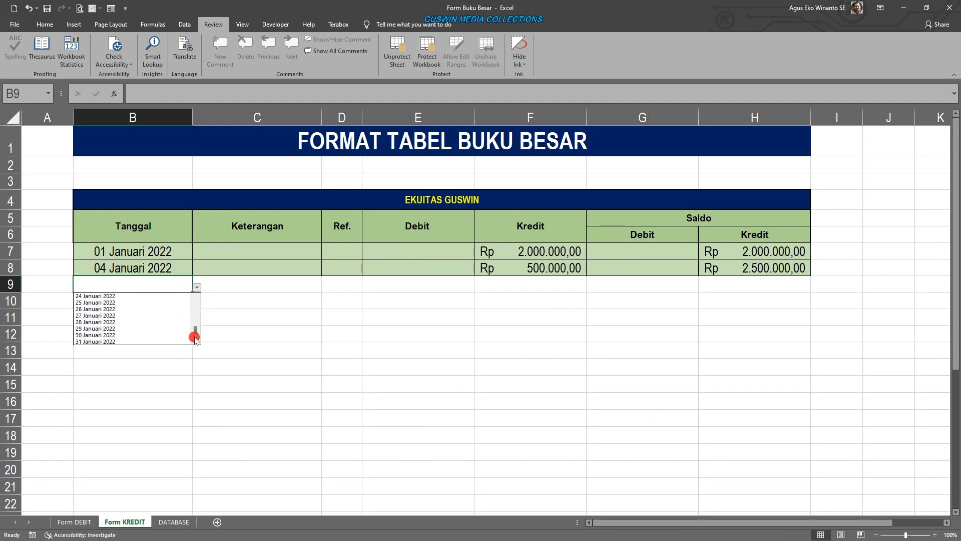
click(134, 341)
click(501, 385)
click(779, 285)
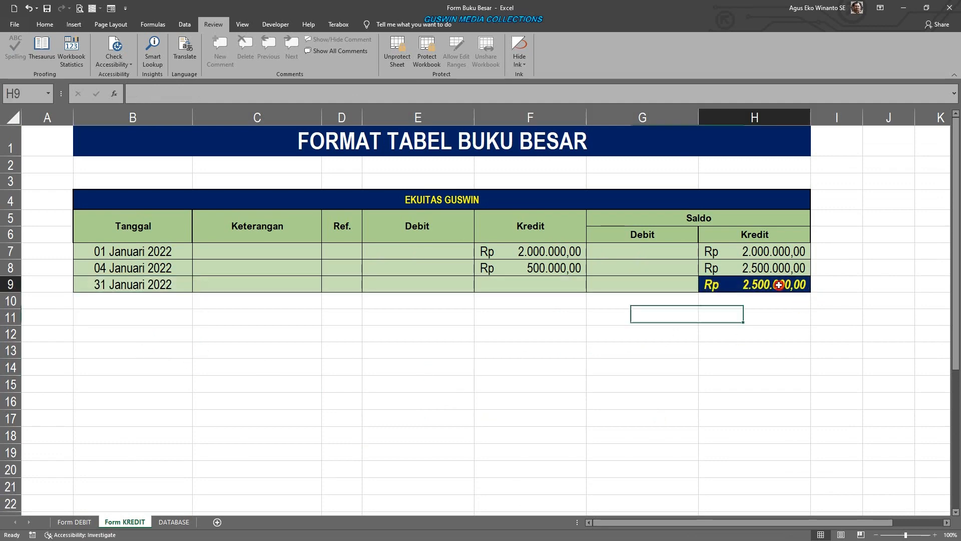
click(760, 330)
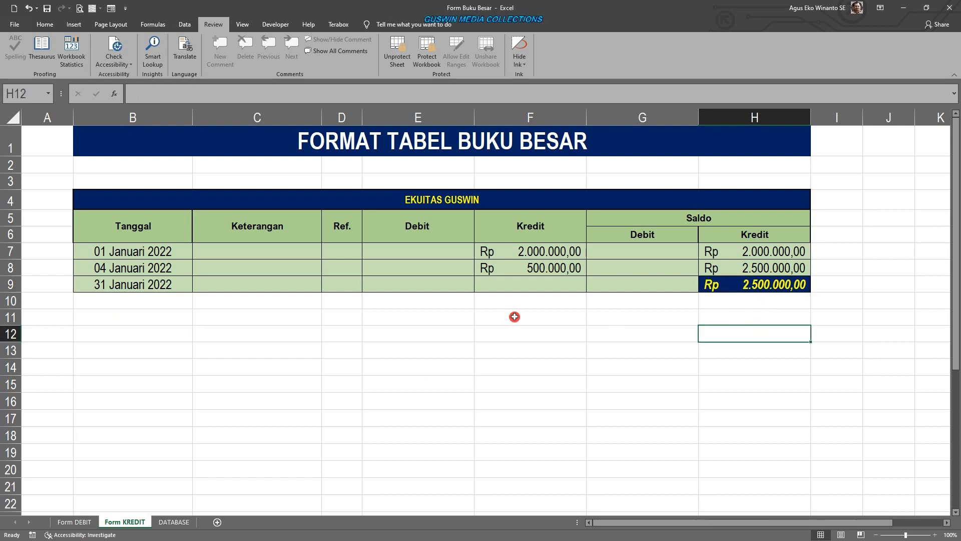
Change the date of the third row on the Form KREDIT sheet to 30 Januari 2022
click(177, 289)
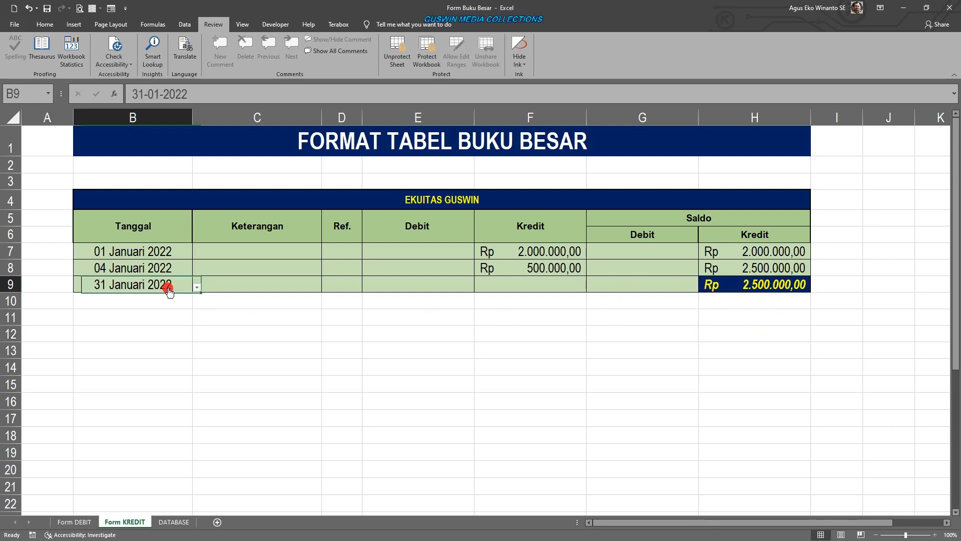
click(196, 286)
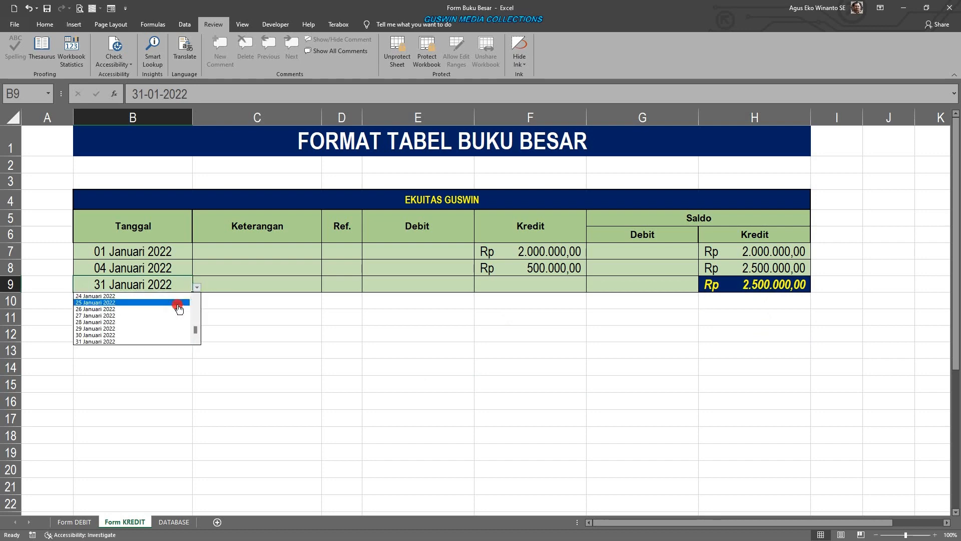
click(122, 334)
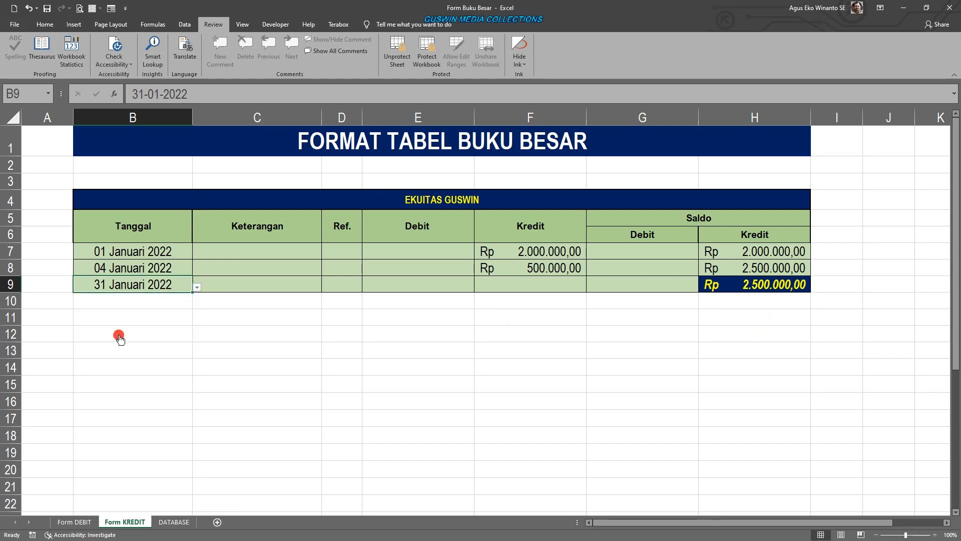
click(412, 285)
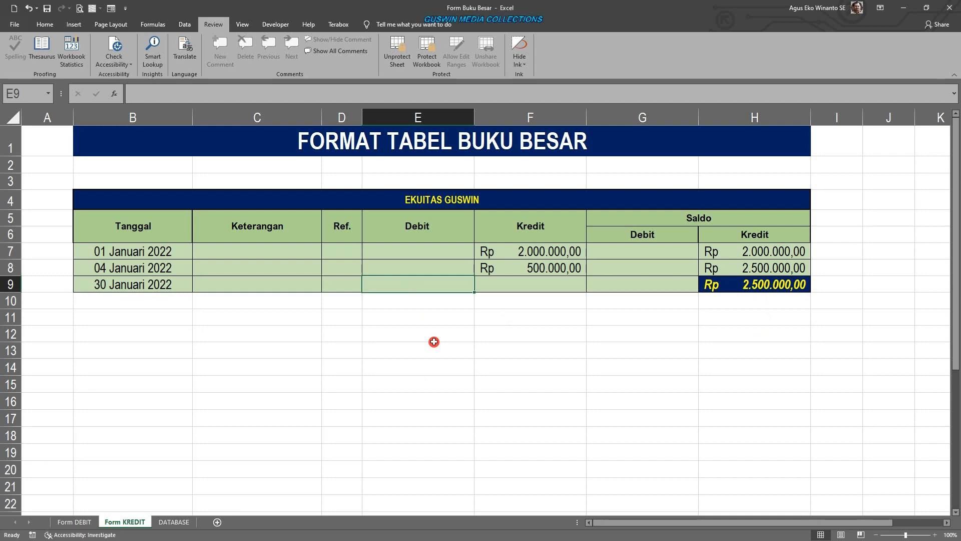
Rename the account title of the Form KREDIT table to UTANG USAHA
click(431, 194)
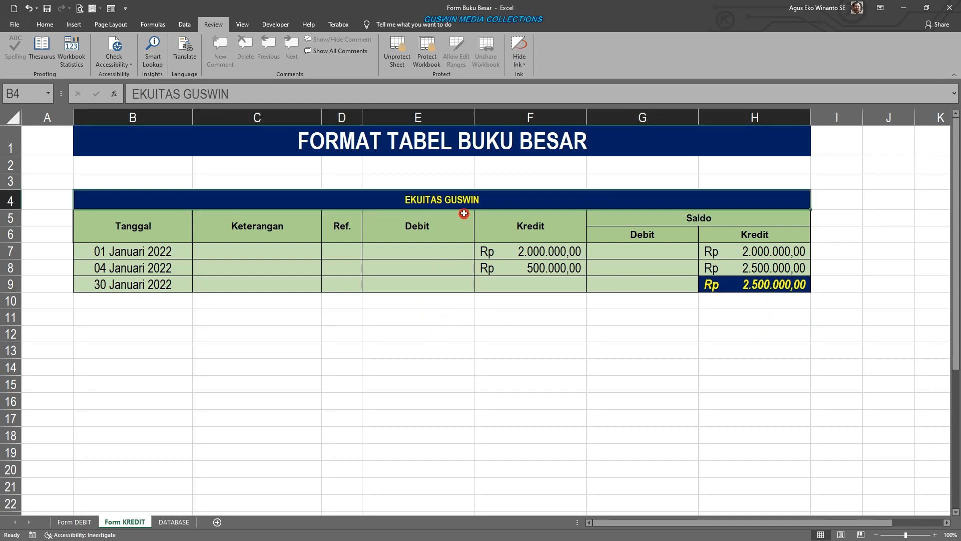
text(UTA)
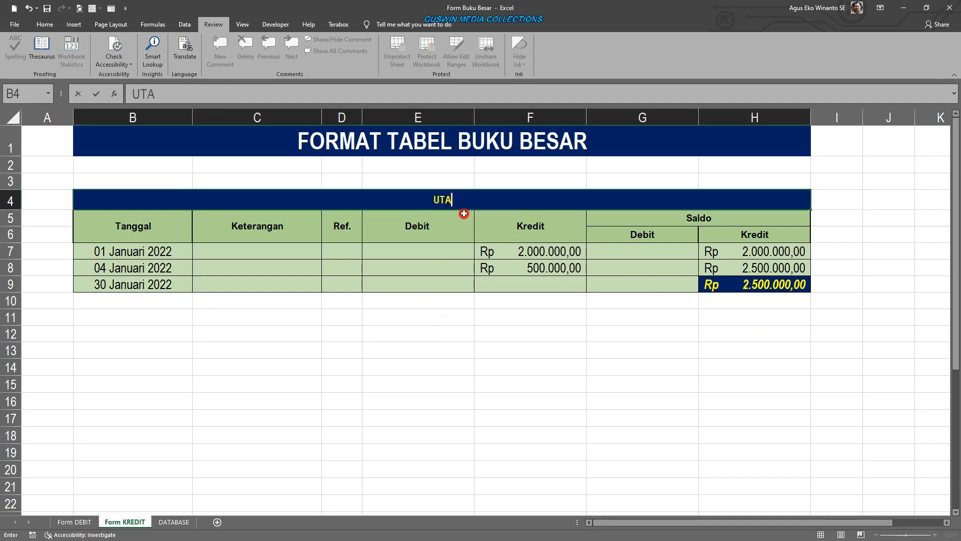
text(NG USAHA)
key(Return)
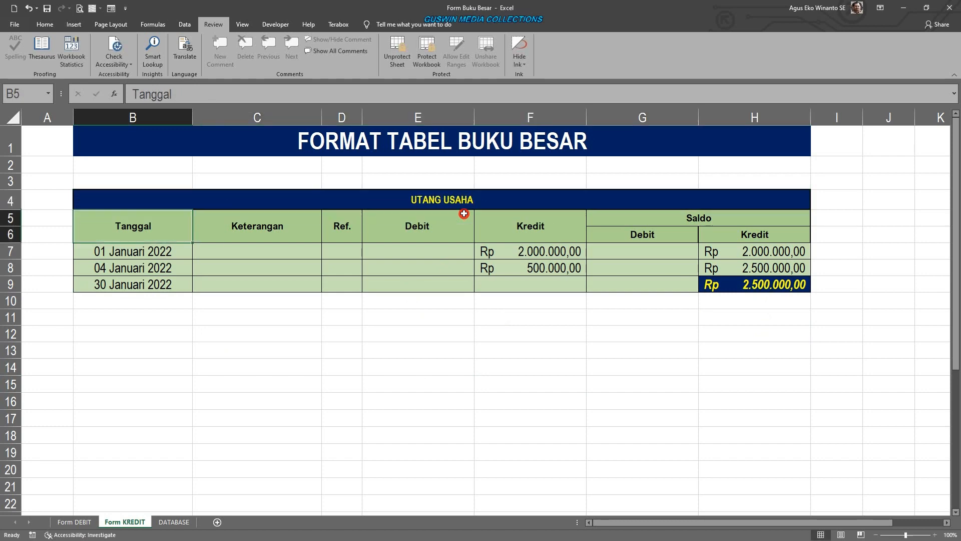
Enter a Debit amount of 100000 in the UTANG USAHA row dated 30 Januari 2022
click(446, 285)
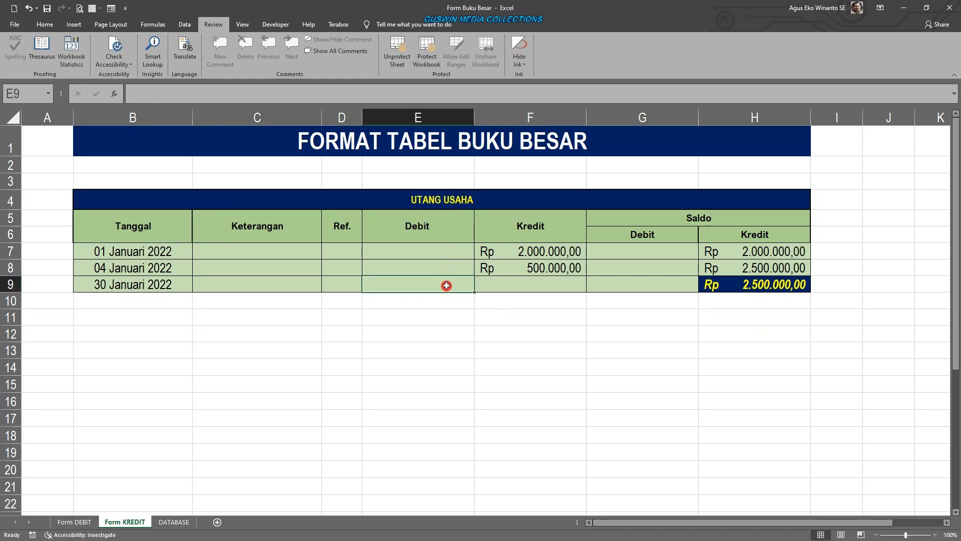
text(100000)
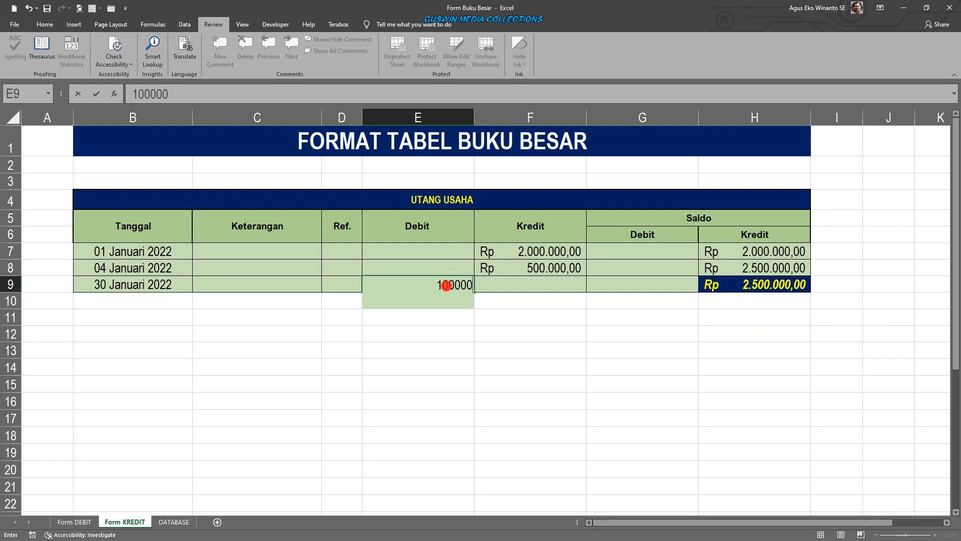
key(Return)
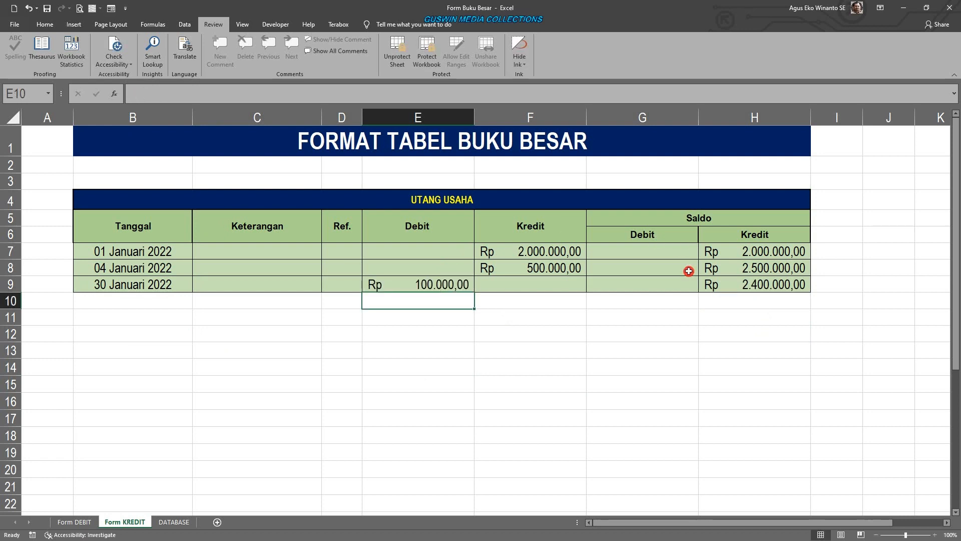
click(660, 326)
Set the date of the fourth UTANG USAHA row to 31 Januari 2022
click(155, 301)
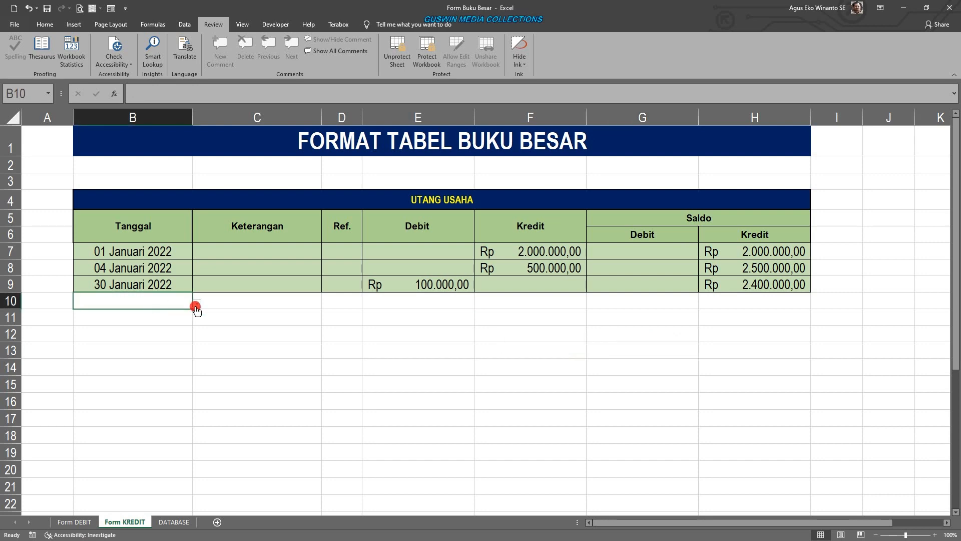
click(197, 304)
drag(195, 322, 195, 358)
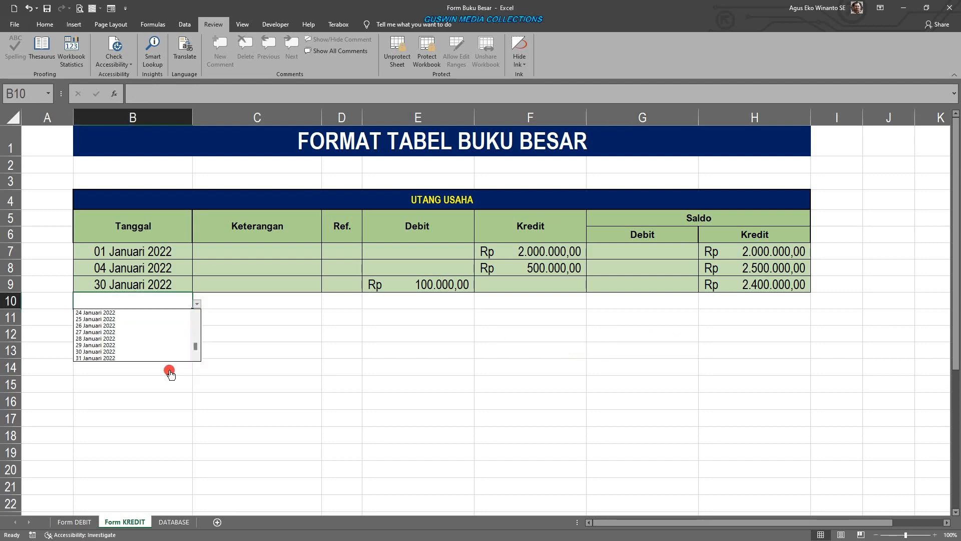
click(155, 359)
click(419, 419)
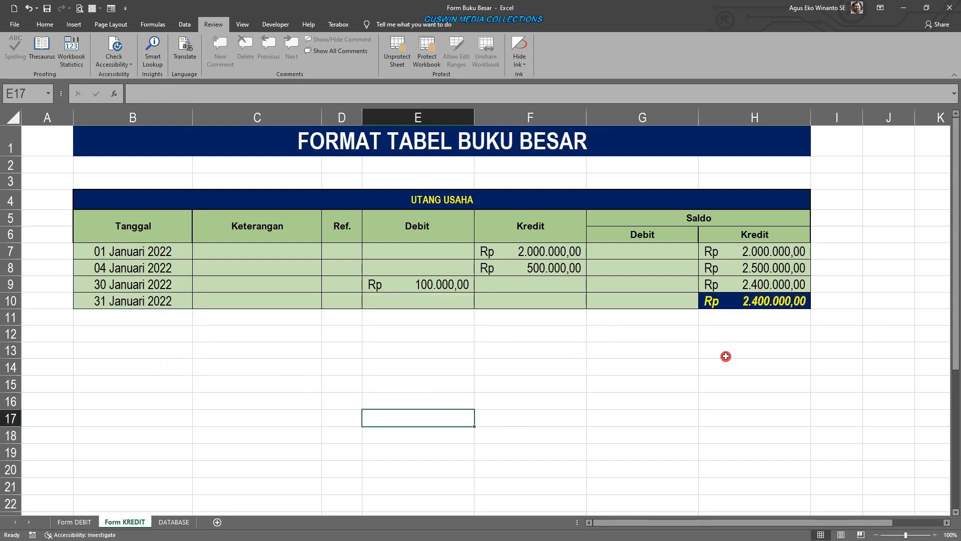
Examine the Tanggal entries and the Saldo Kredit column of the UTANG USAHA table
click(725, 401)
click(669, 381)
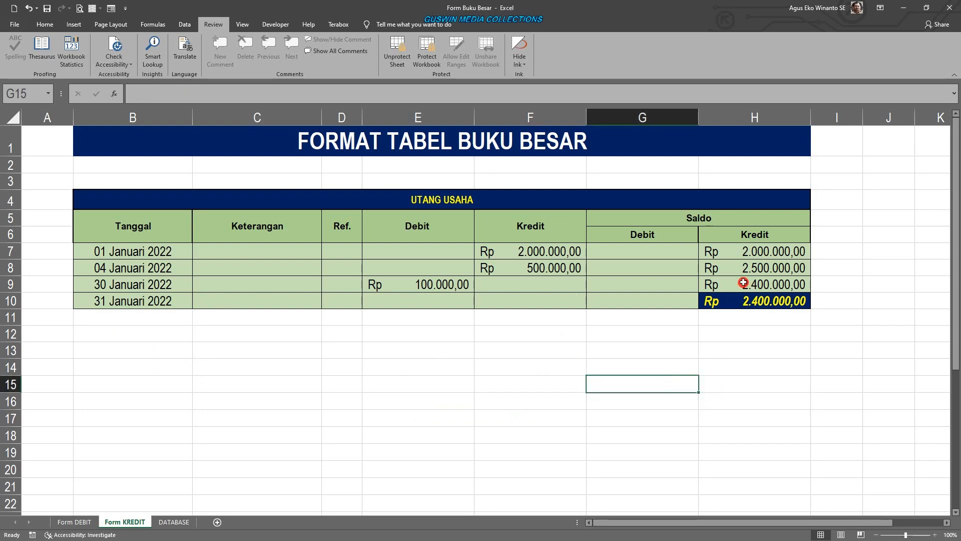
click(621, 411)
click(665, 431)
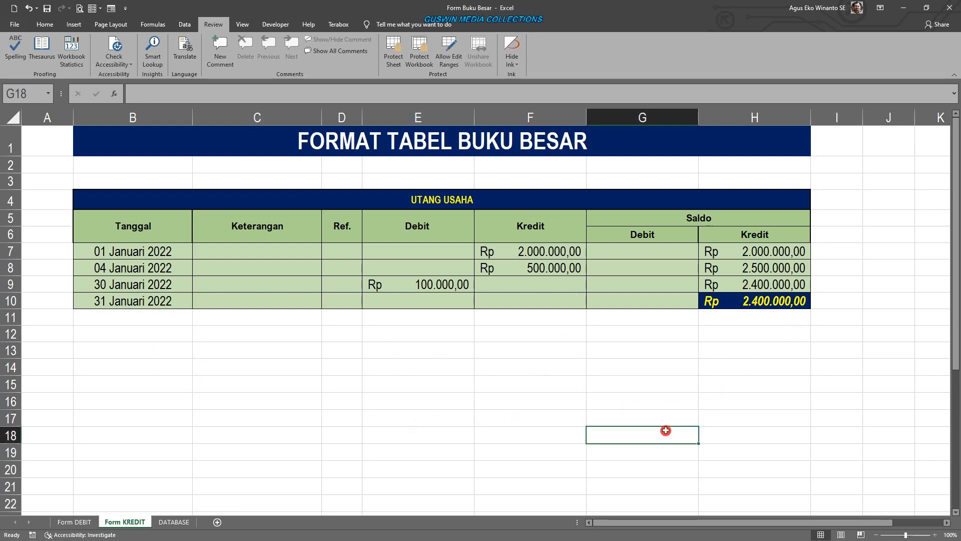
click(608, 405)
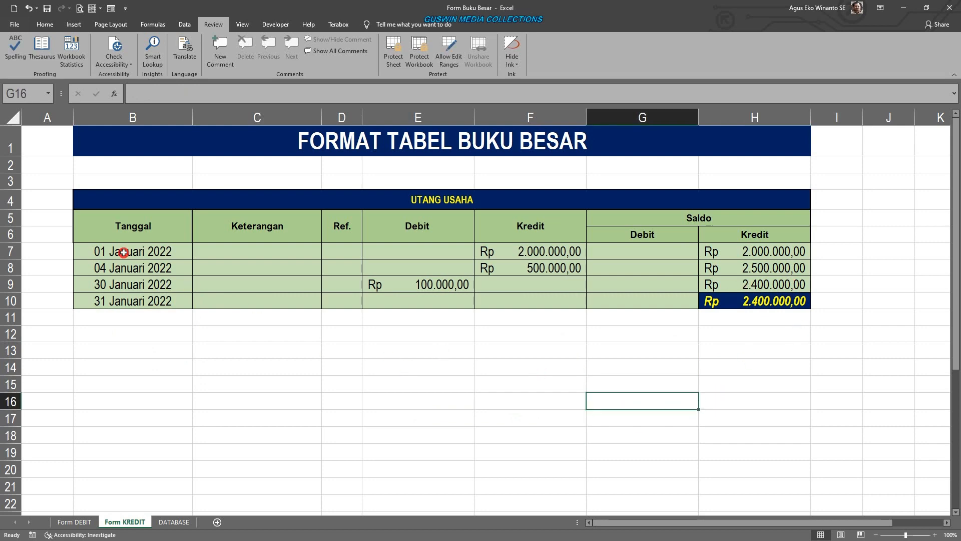
drag(123, 252, 147, 266)
click(139, 329)
click(221, 382)
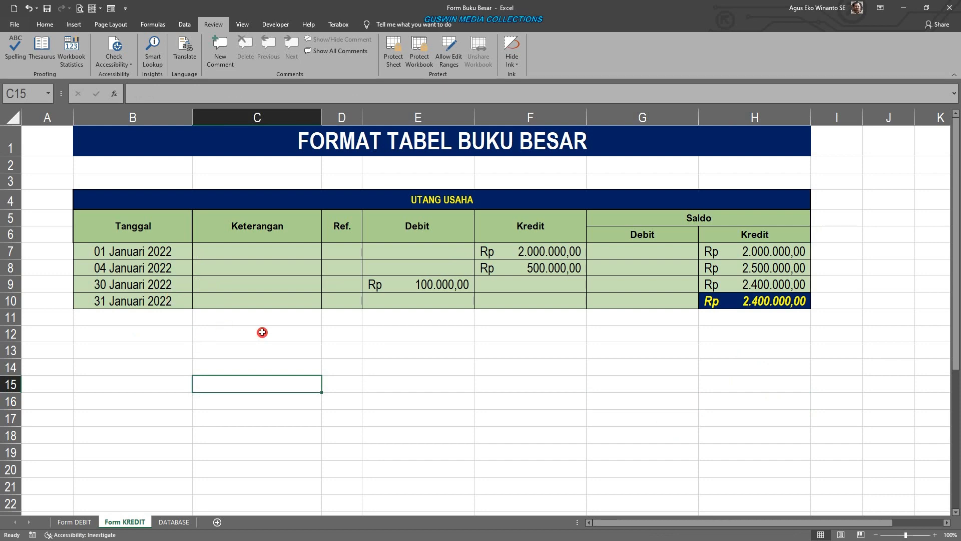
click(257, 366)
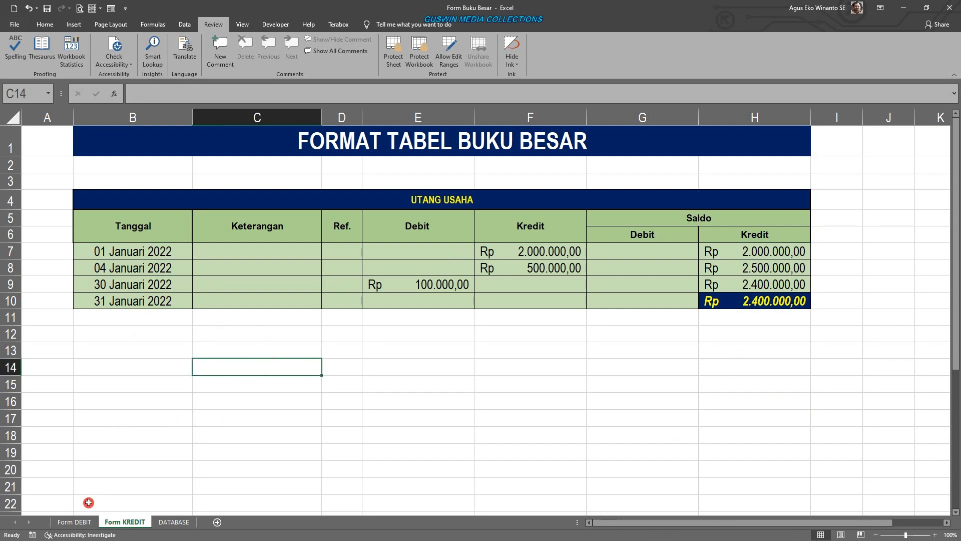
Return to the Form DEBIT sheet and examine the Tanggal column of the KAS table and the empty rows below it
click(75, 522)
click(457, 420)
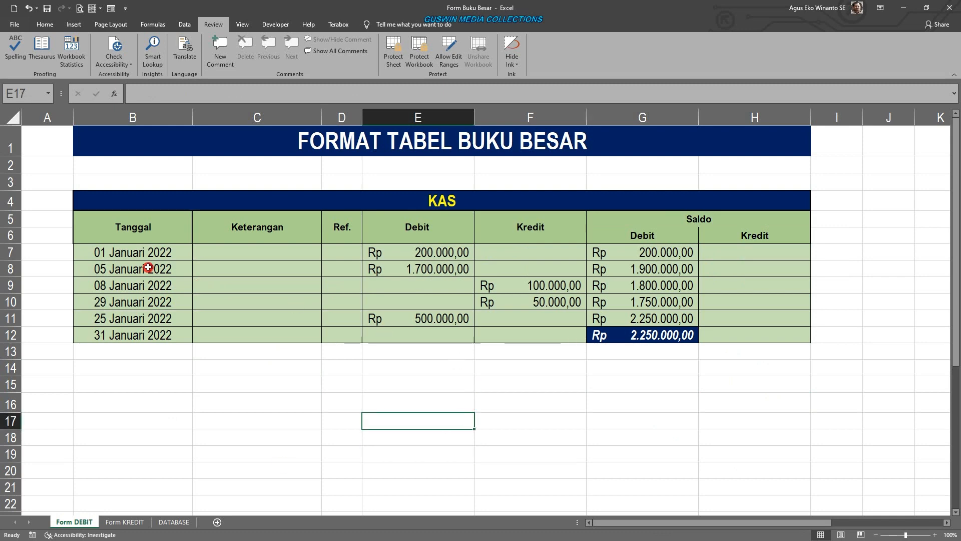
drag(146, 256, 146, 351)
click(143, 387)
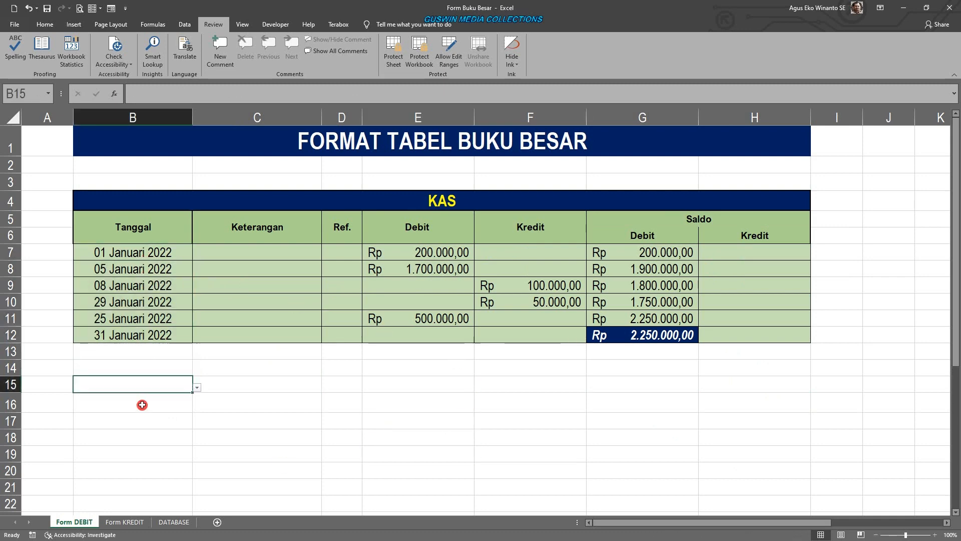
click(141, 435)
click(141, 453)
click(148, 413)
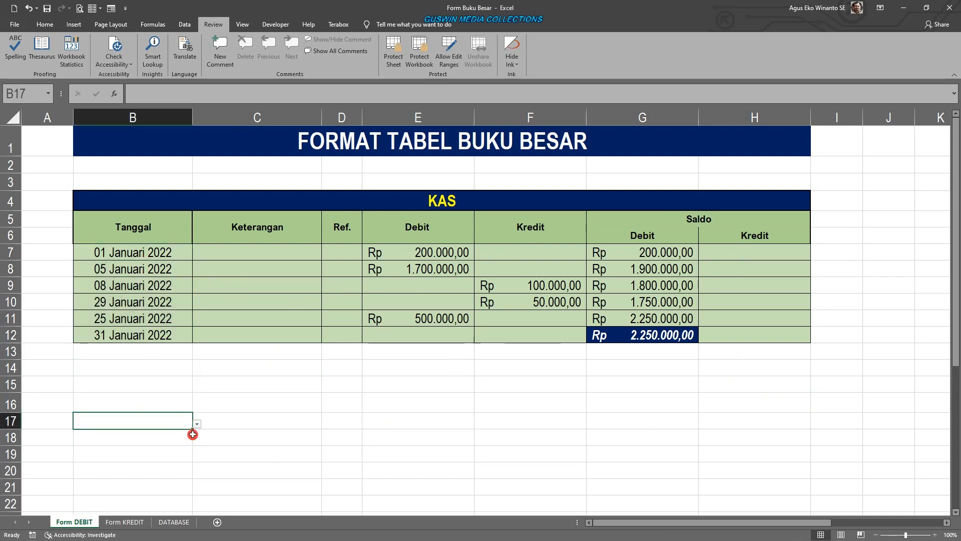
mouse_move(189, 429)
mouse_down()
mouse_move(189, 454)
mouse_move(189, 437)
mouse_up()
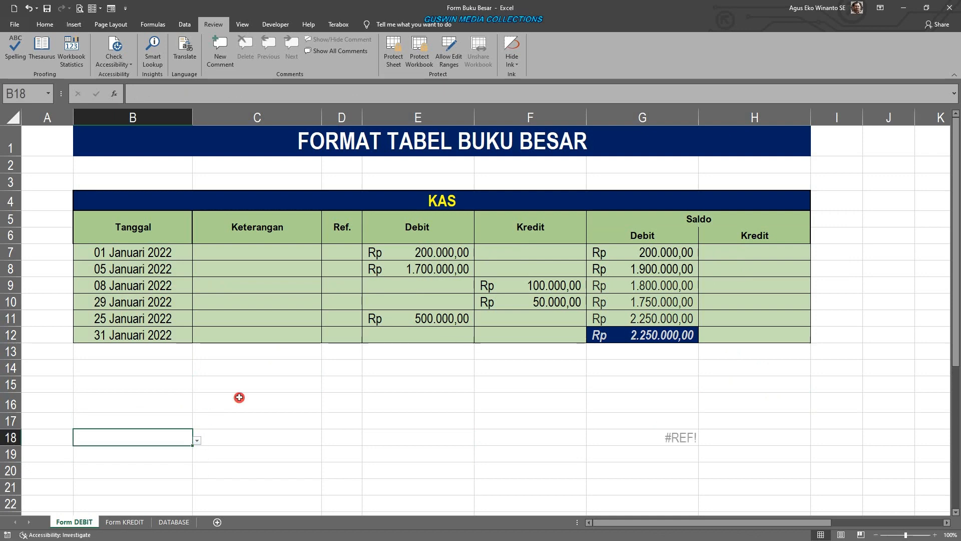
Undo the last change on Form DEBIT to remove the broken formula in cell G18 below the KAS table
click(240, 395)
click(170, 399)
click(645, 436)
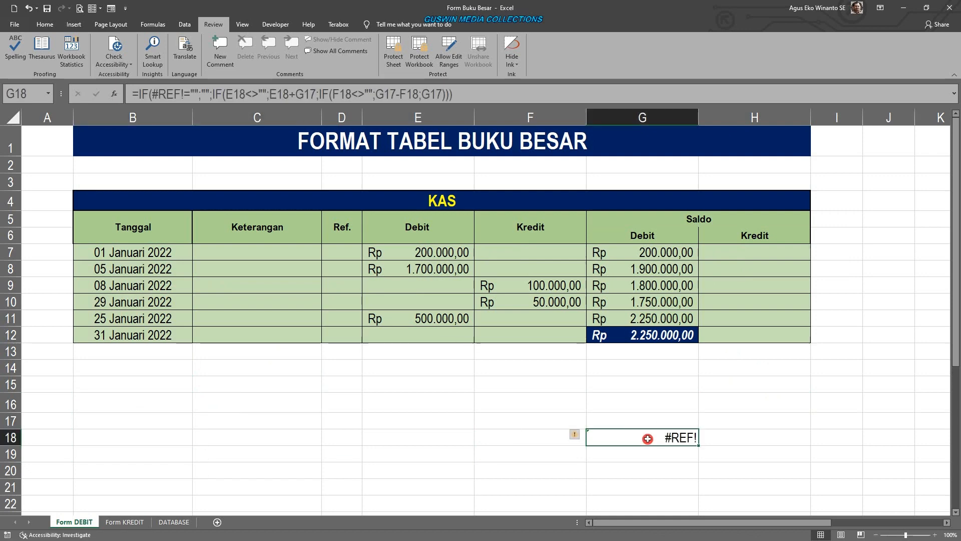
click(30, 9)
click(348, 484)
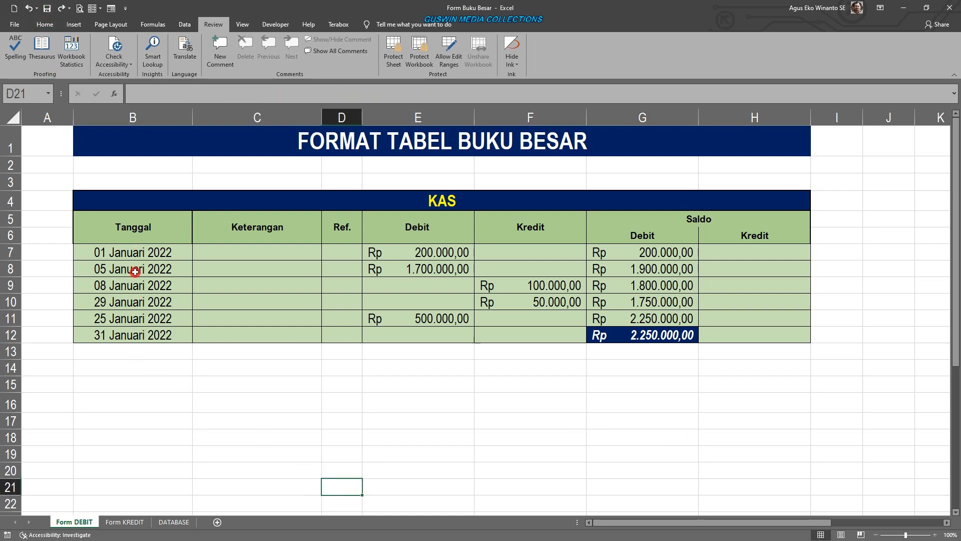
Open the DATABASE sheet and examine the January, February and March date columns from their first to last entries
click(192, 521)
scroll(285, 423, up, 2)
scroll(285, 423, up, 3)
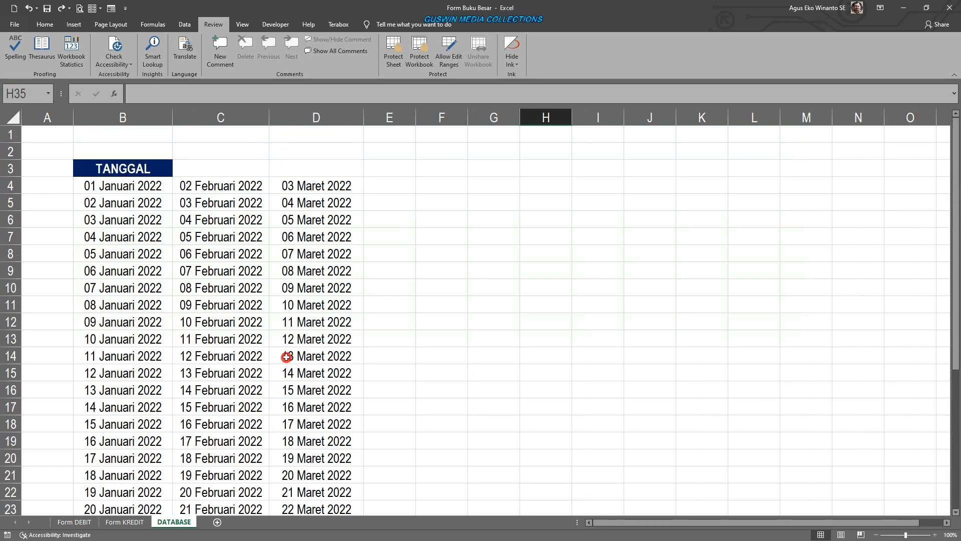
click(137, 187)
click(228, 187)
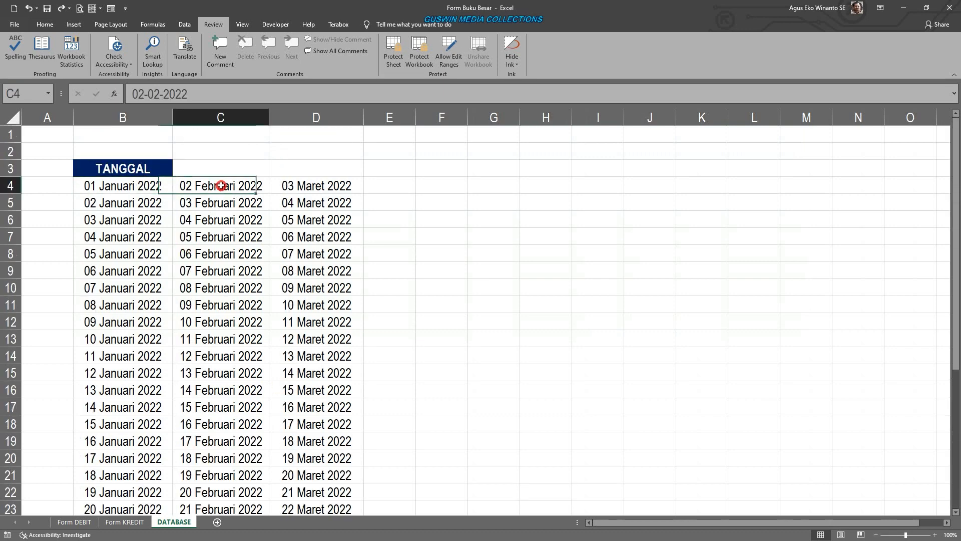
click(303, 189)
click(216, 189)
key(ctrl+Down)
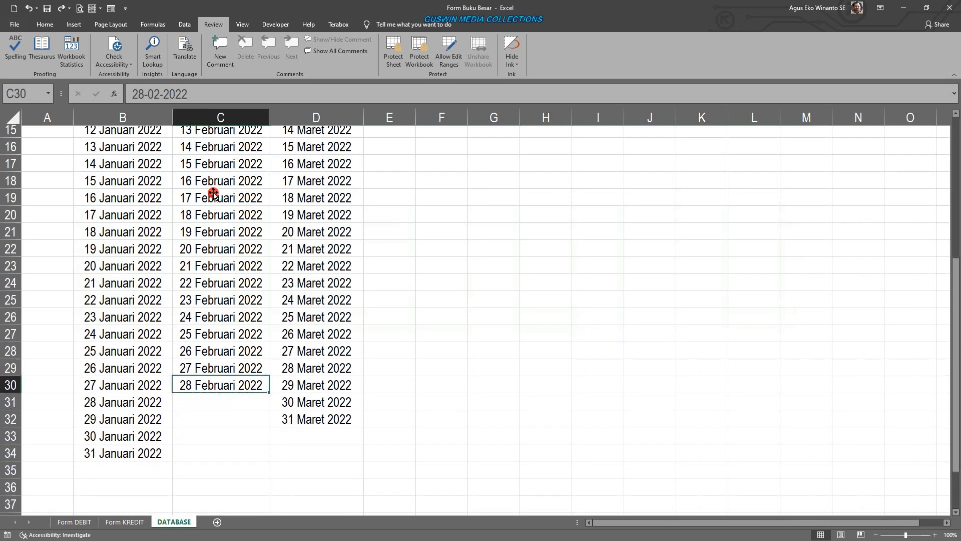
scroll(258, 228, up, 2)
scroll(257, 227, up, 4)
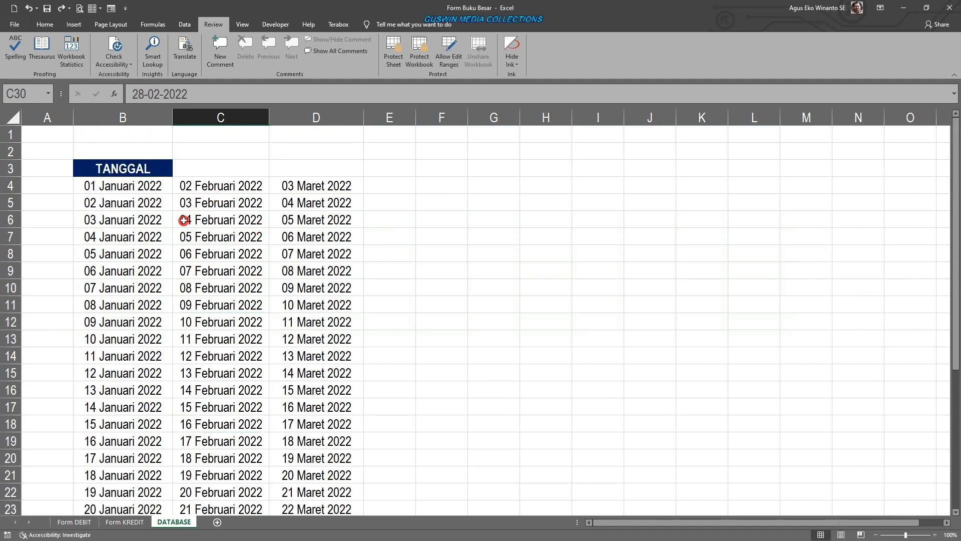
Change the first February date in C4 to 01-02-2022 and refill the daily date series down column C
double_click(188, 188)
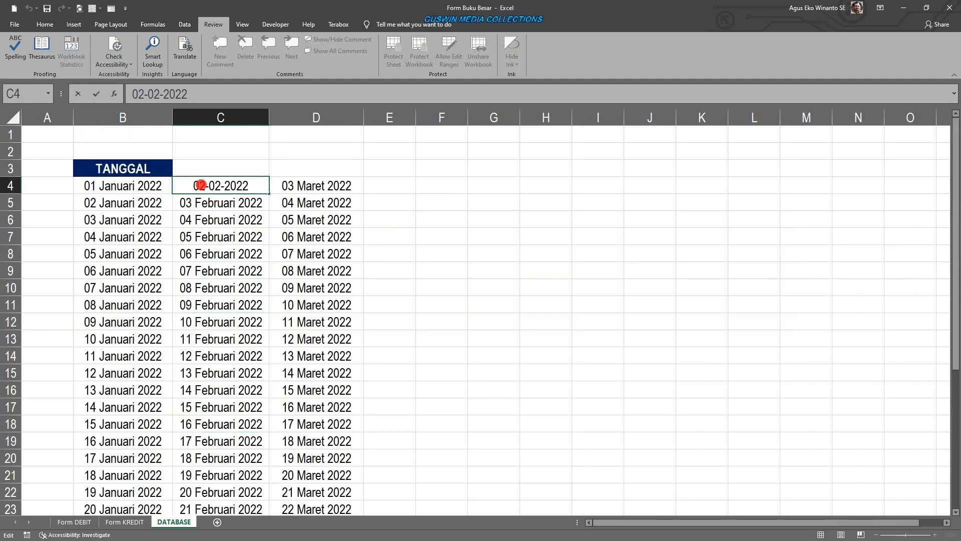
drag(202, 185, 203, 188)
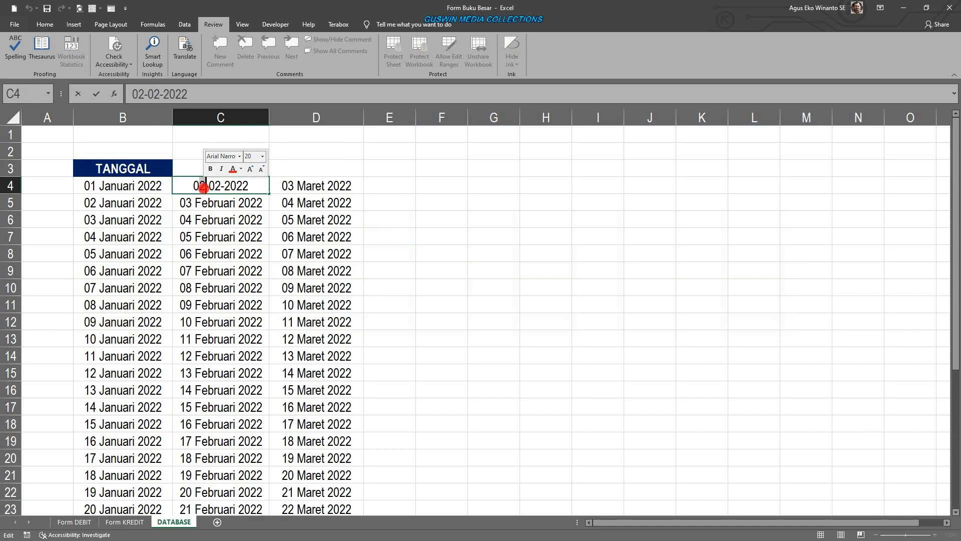
text(1)
key(Return)
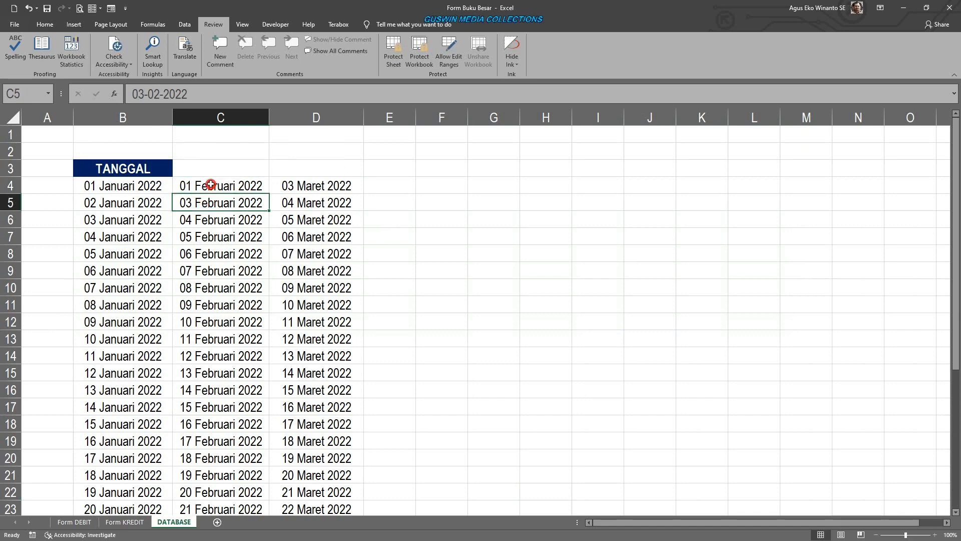
click(210, 185)
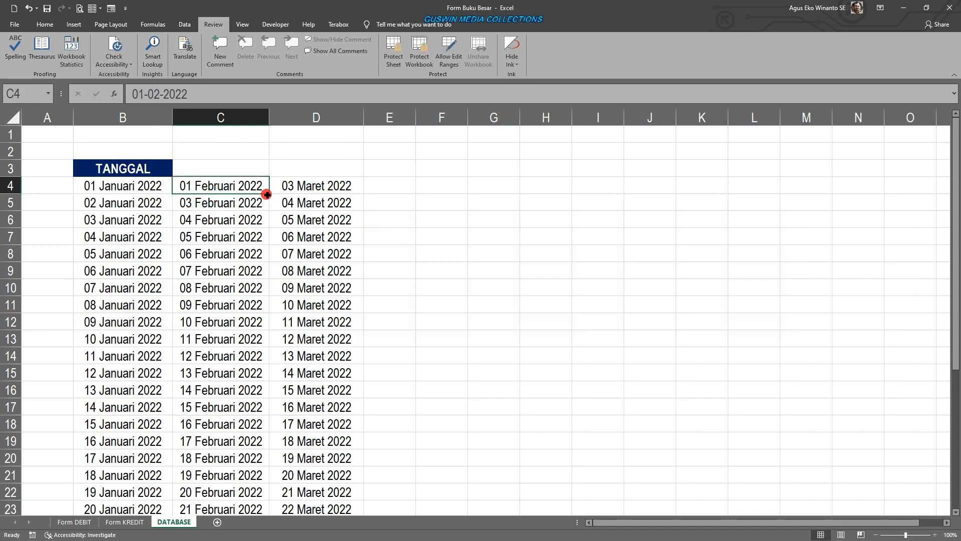
double_click(266, 195)
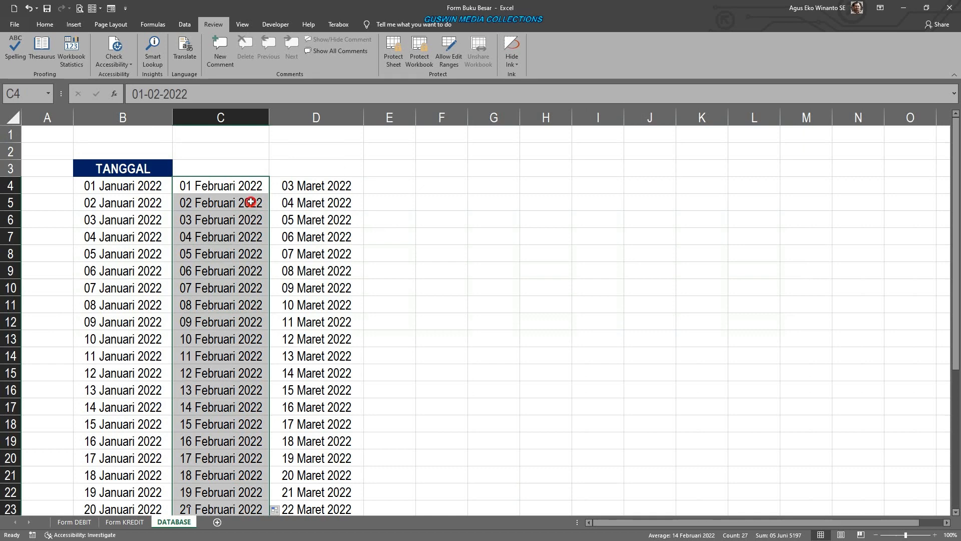
Change the first March date in D4 to 01-03-2022 and refill the daily date series down column D
click(298, 191)
double_click(299, 189)
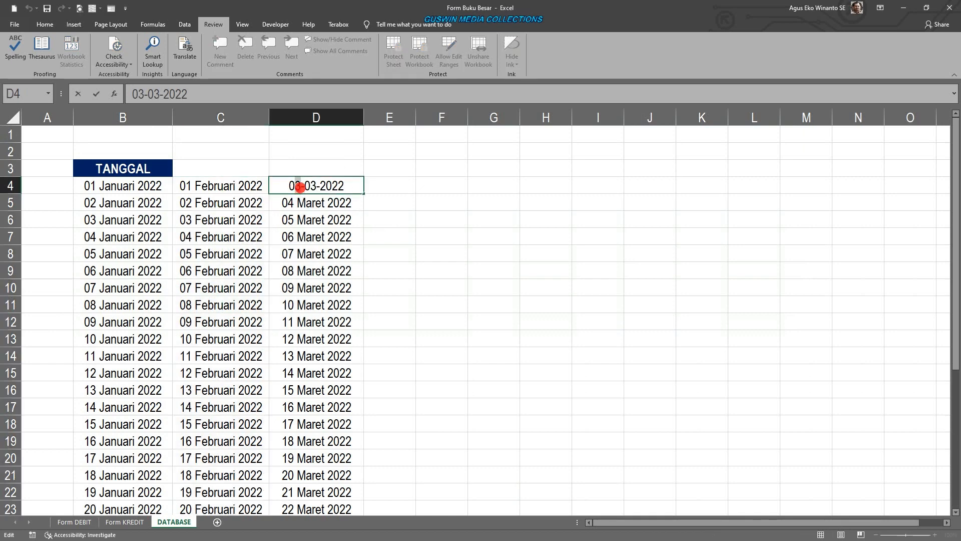
text(1)
key(Return)
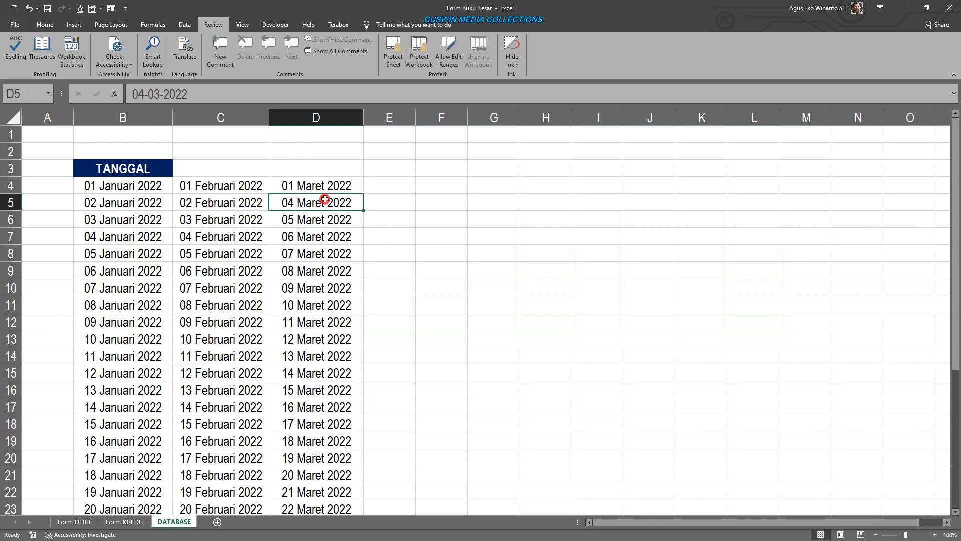
click(330, 187)
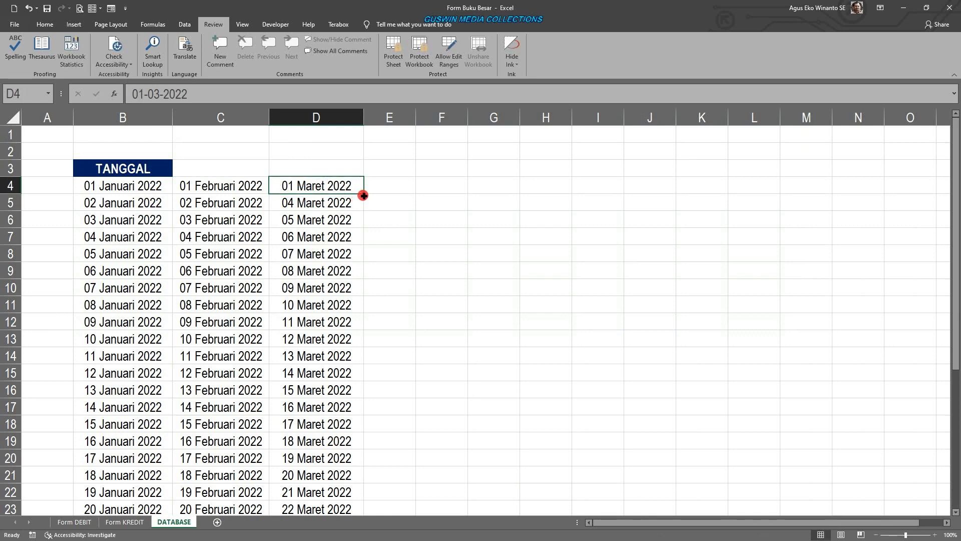
double_click(364, 195)
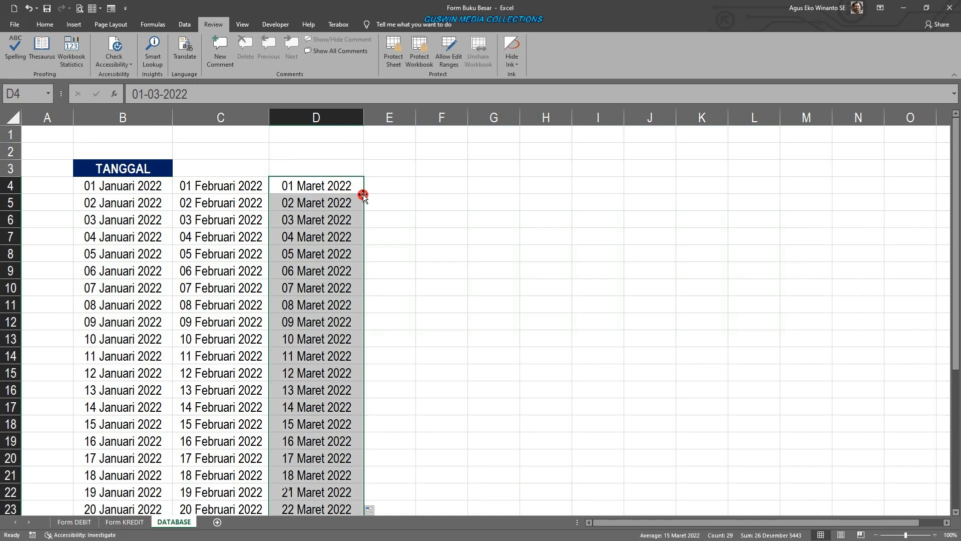
Extend the March date series in column D down to 31 Maret 2022 in row 34
click(359, 250)
scroll(427, 306, down, 1)
scroll(427, 306, down, 4)
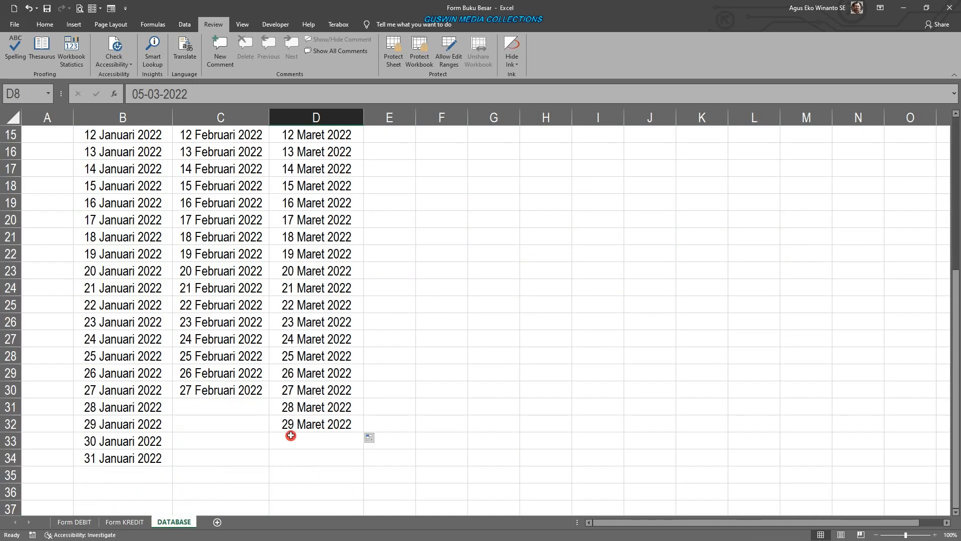
click(324, 425)
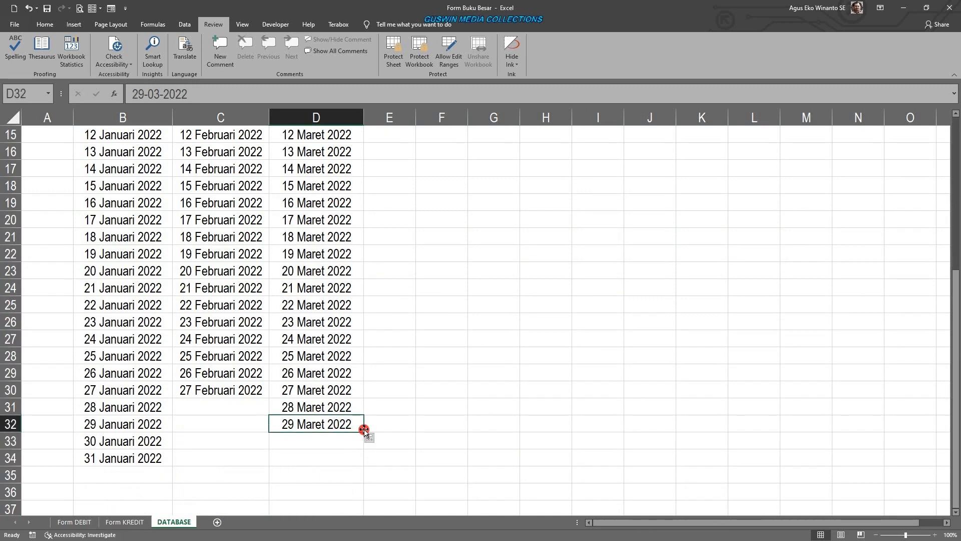
drag(363, 432, 365, 466)
click(456, 472)
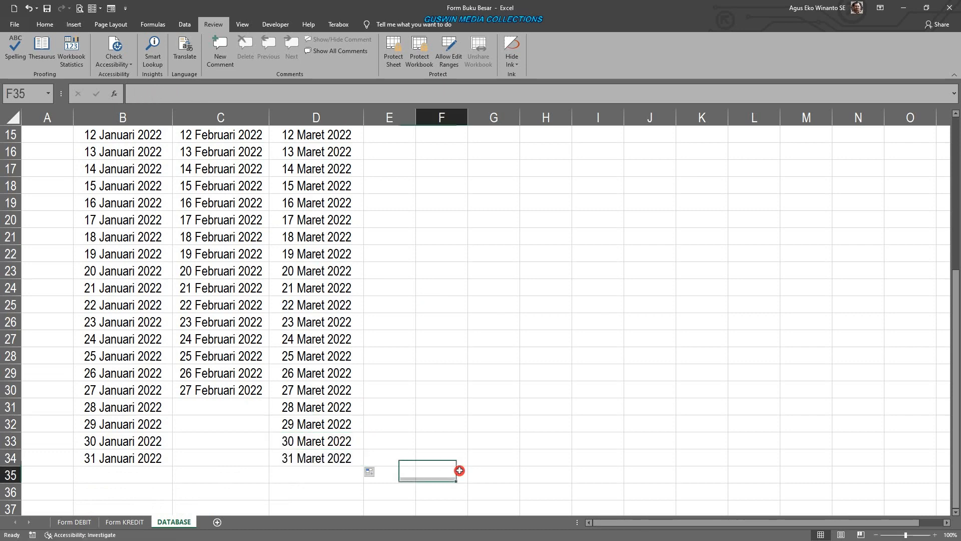
Extend the February date series in column C down to 28 Februari 2022 in row 31
click(218, 392)
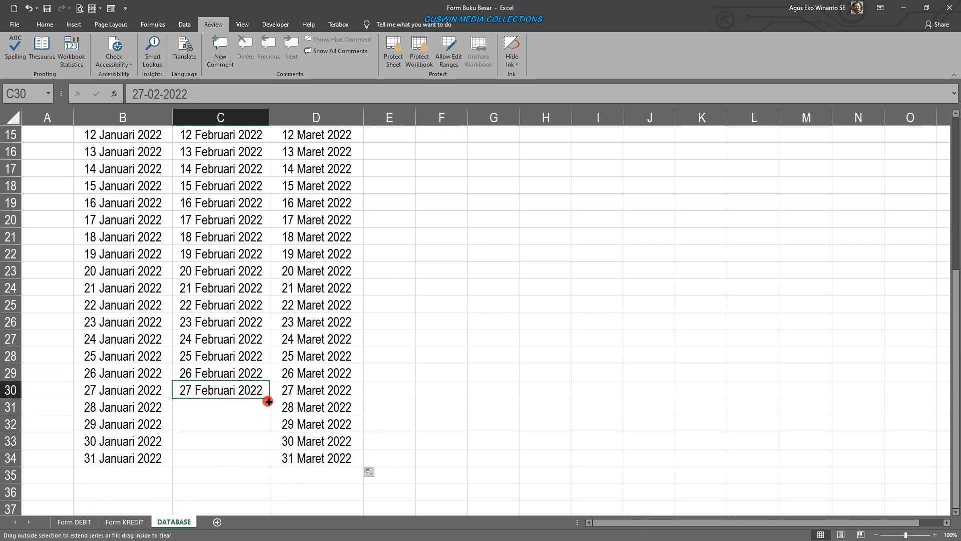
drag(266, 399, 267, 411)
click(442, 419)
Fill the date from D4 across into E4 and widen column E to fit the full date
scroll(403, 354, up, 5)
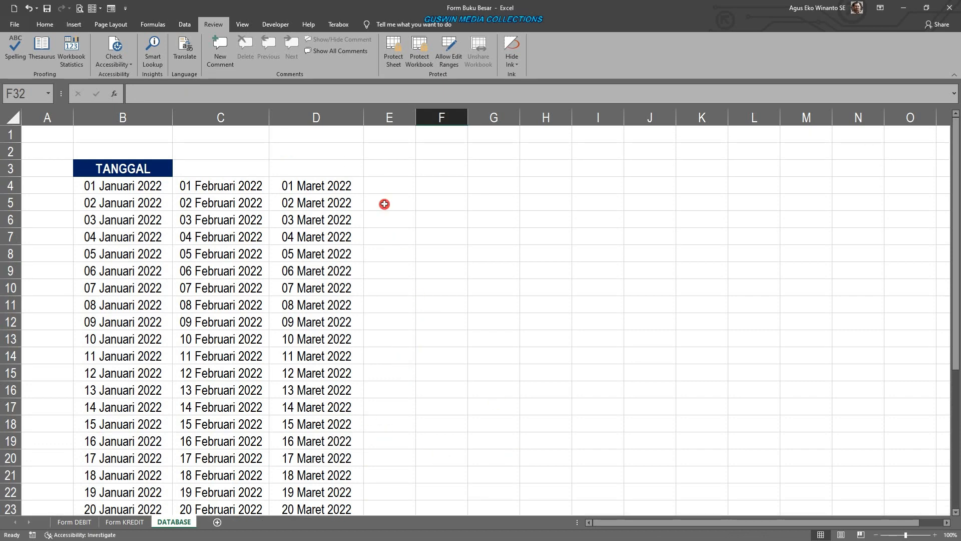
click(349, 185)
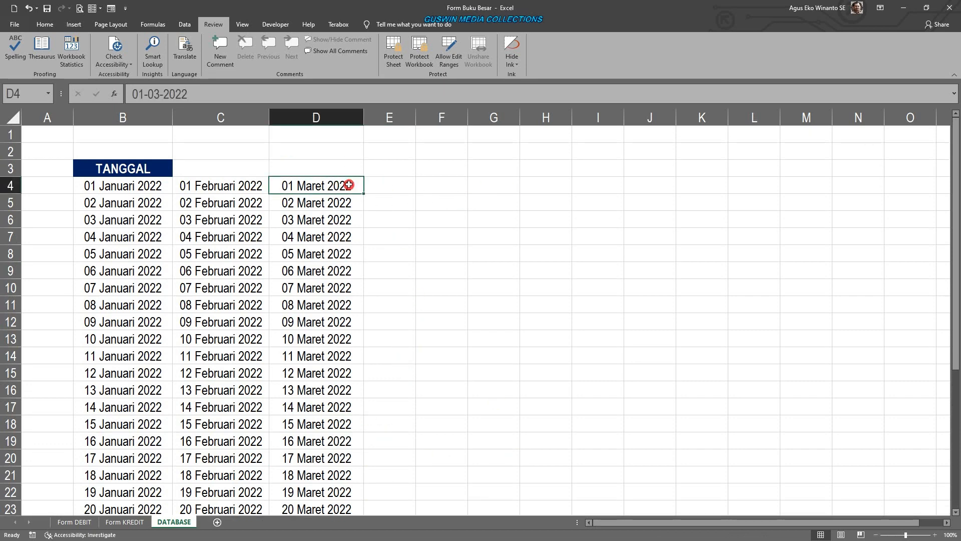
drag(366, 196, 415, 198)
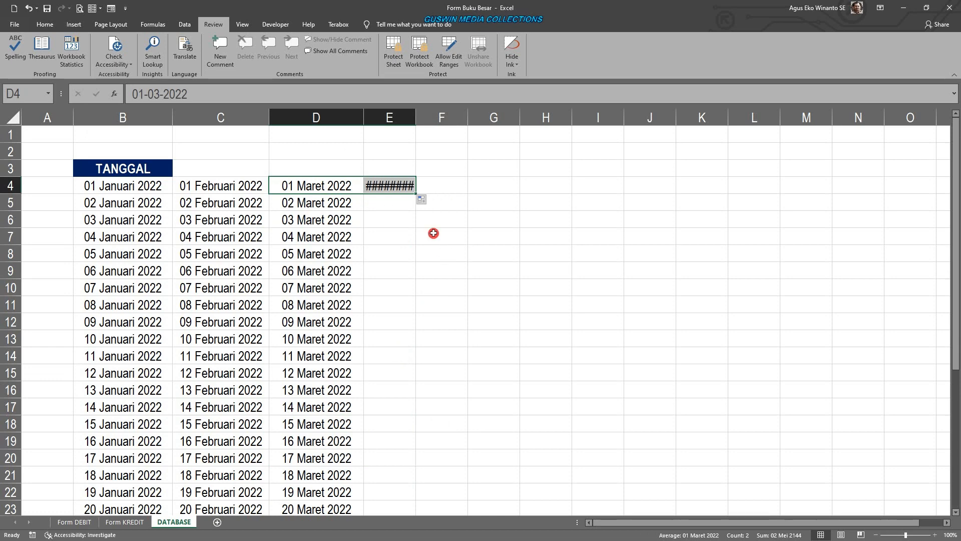
drag(423, 118, 450, 121)
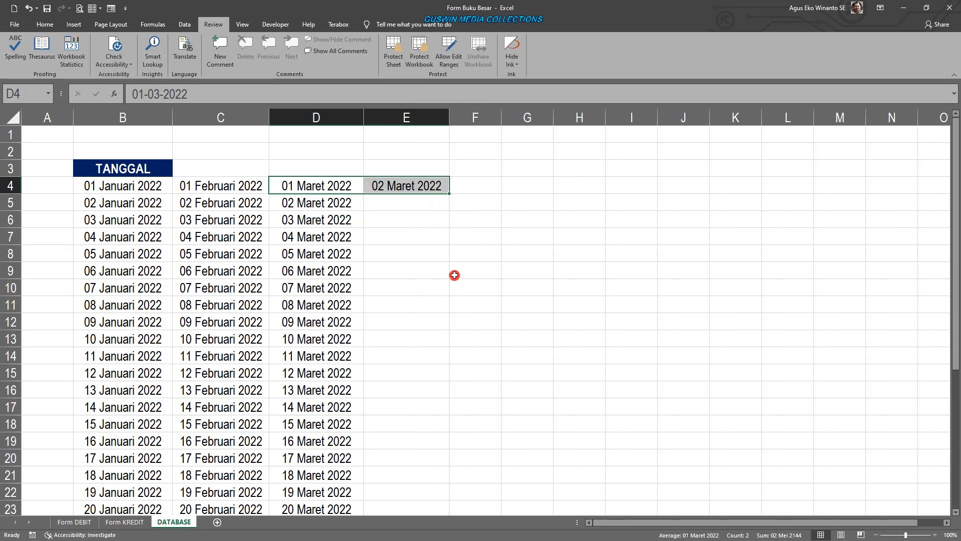
Edit the date in E4 to 01-04-2022 as the start of the April column
double_click(384, 186)
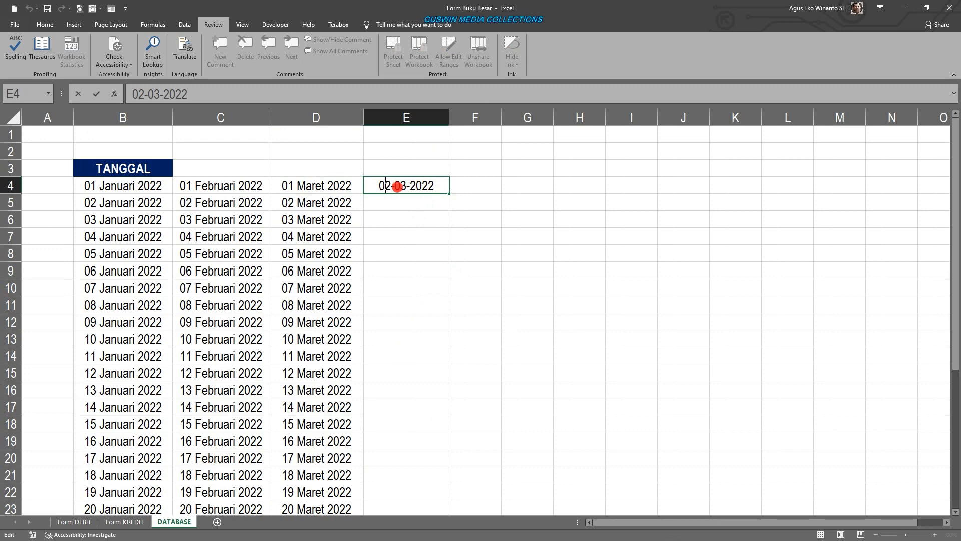
key(Delete)
key(Left)
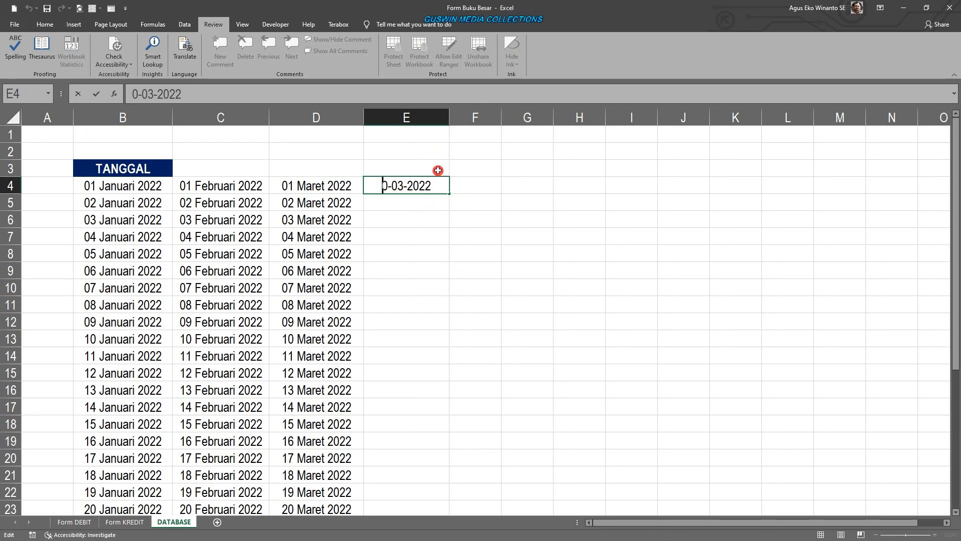
key(shift+Right)
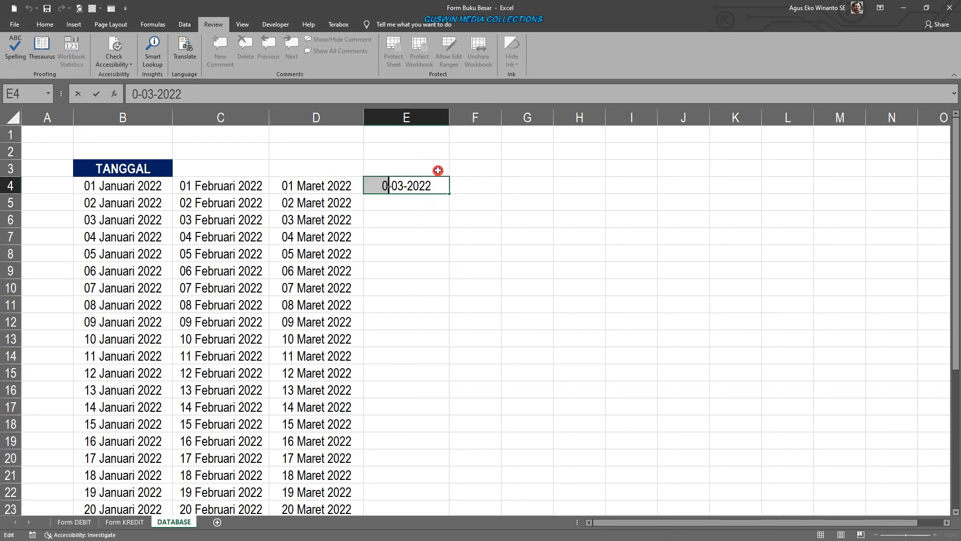
text(01)
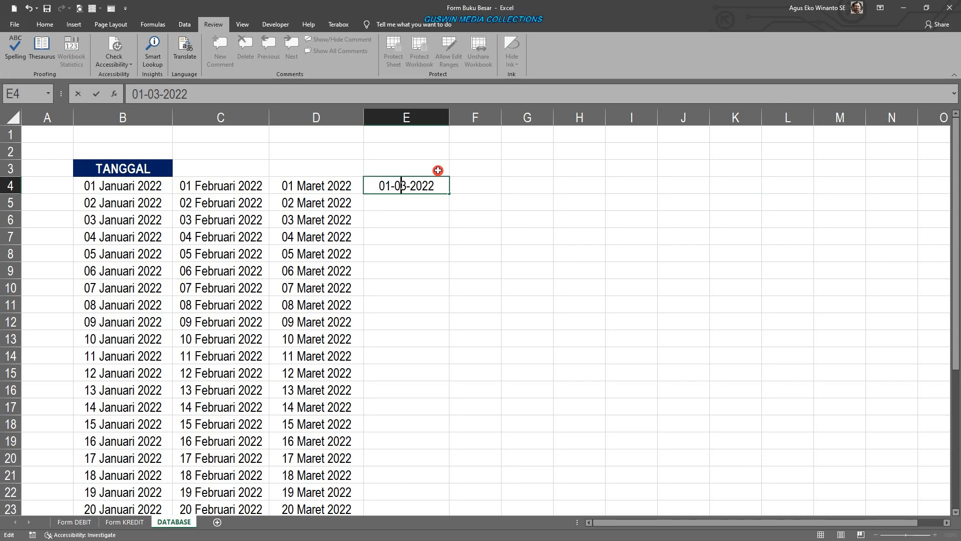
key(Delete)
text(4)
key(Return)
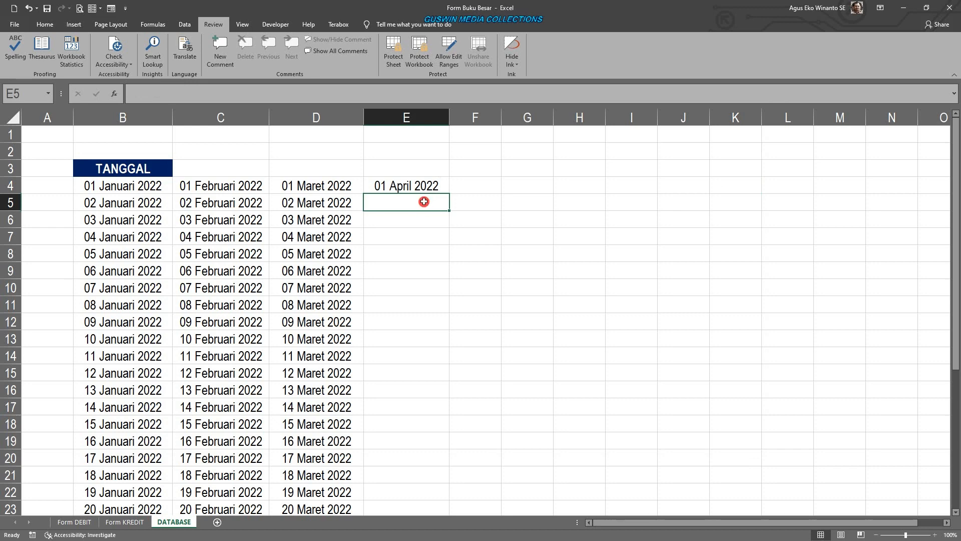
Fill the daily date series from E4 down column E to row 34, alongside the March dates
click(422, 188)
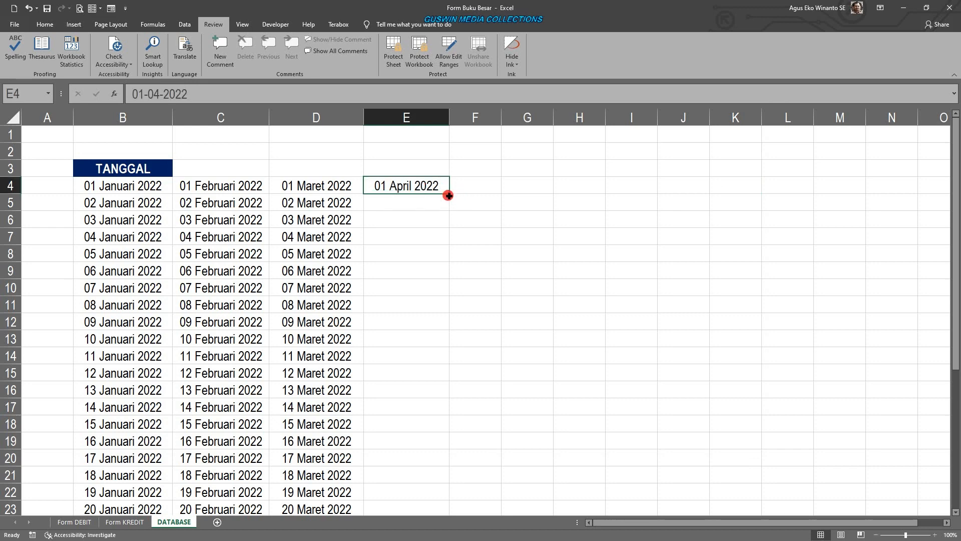
drag(448, 195, 451, 239)
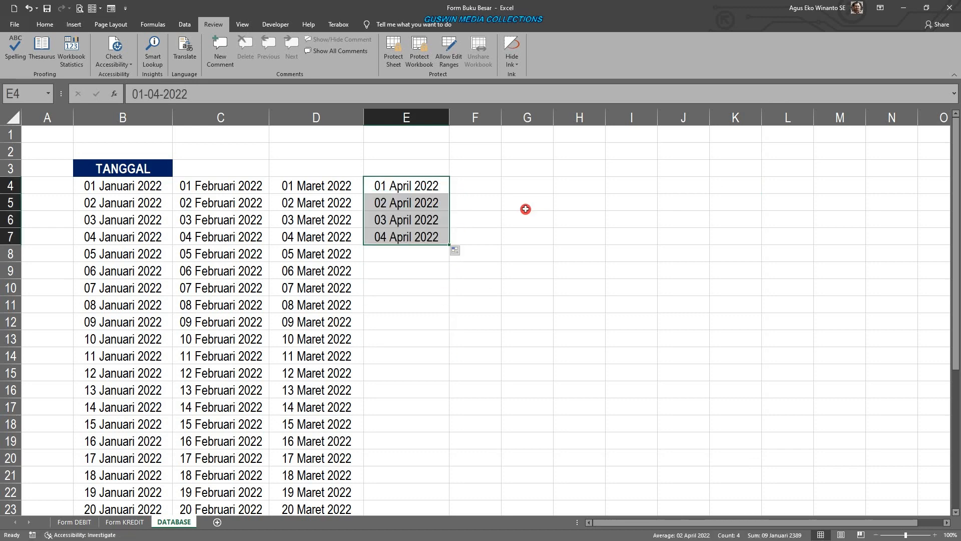
double_click(450, 243)
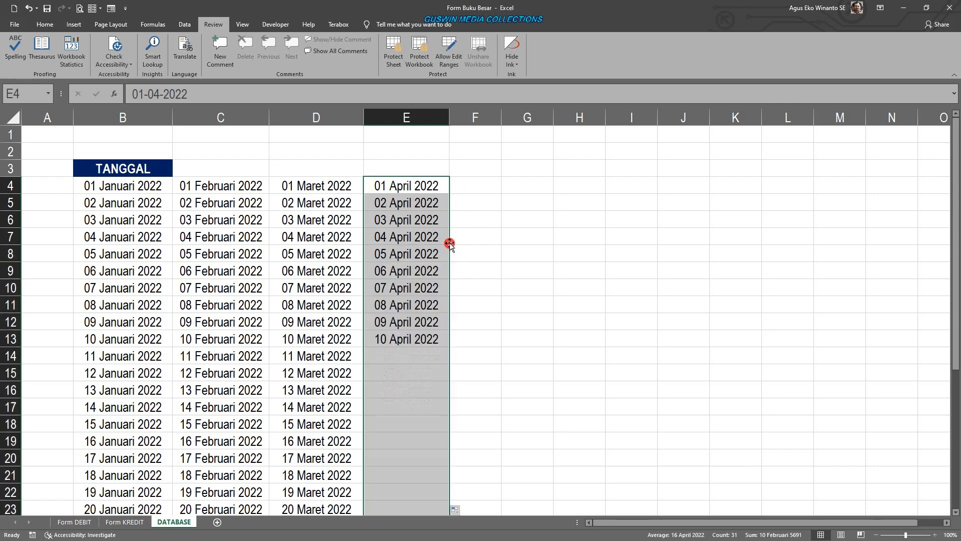
click(536, 334)
scroll(536, 338, down, 2)
scroll(536, 338, down, 2)
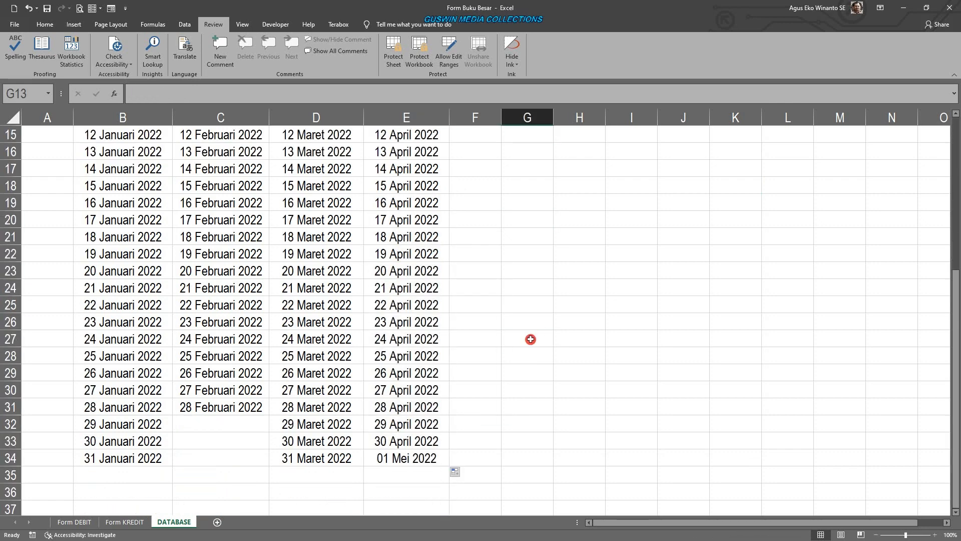
Clear the surplus 01 Mei 2022 date from E34 at the end of the April column
click(416, 457)
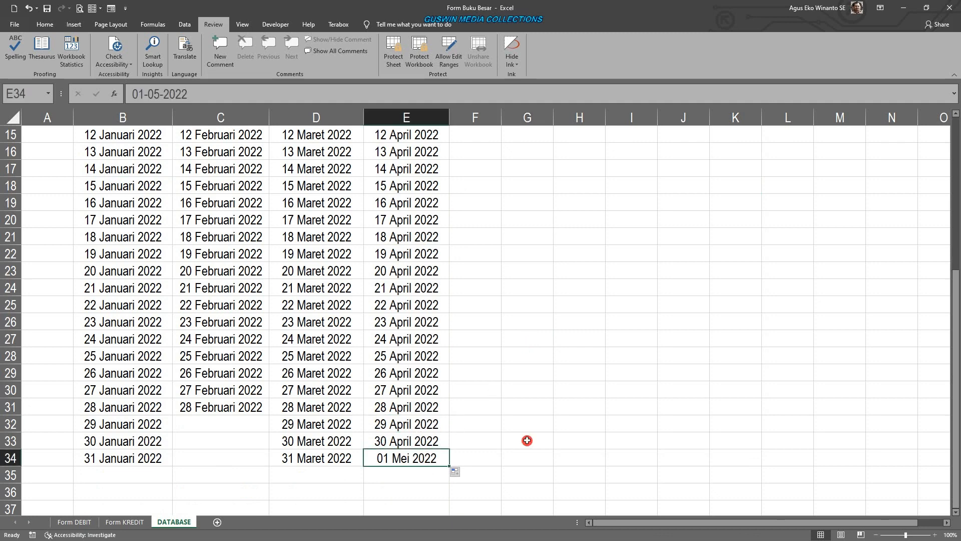
key(Delete)
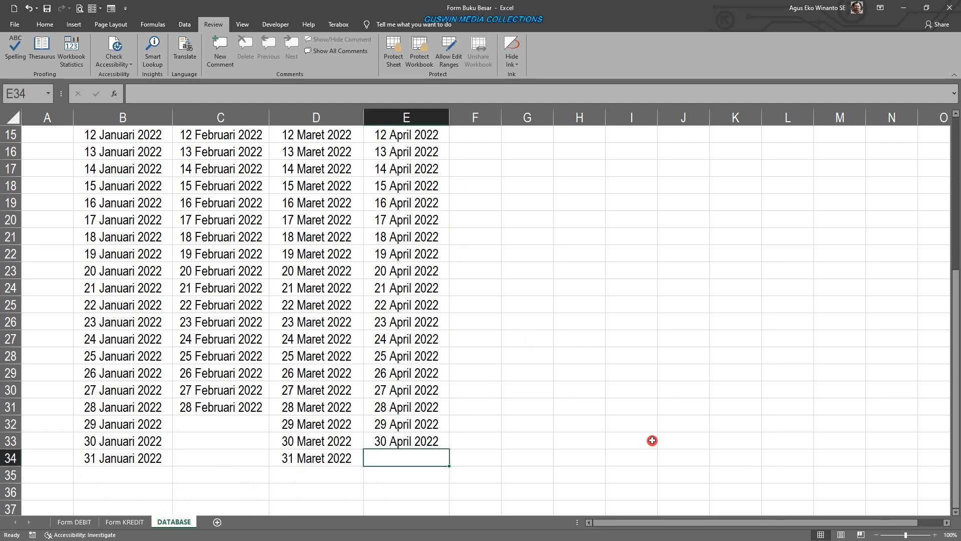
scroll(570, 373, up, 4)
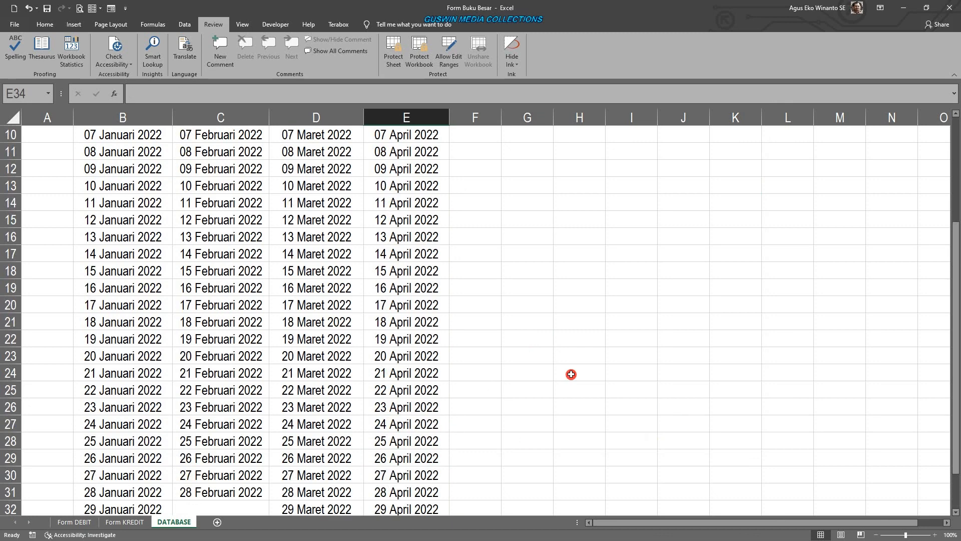
Clear all the Tanggal dates in B7:B12 of the KAS table on the Form DEBIT sheet
click(75, 521)
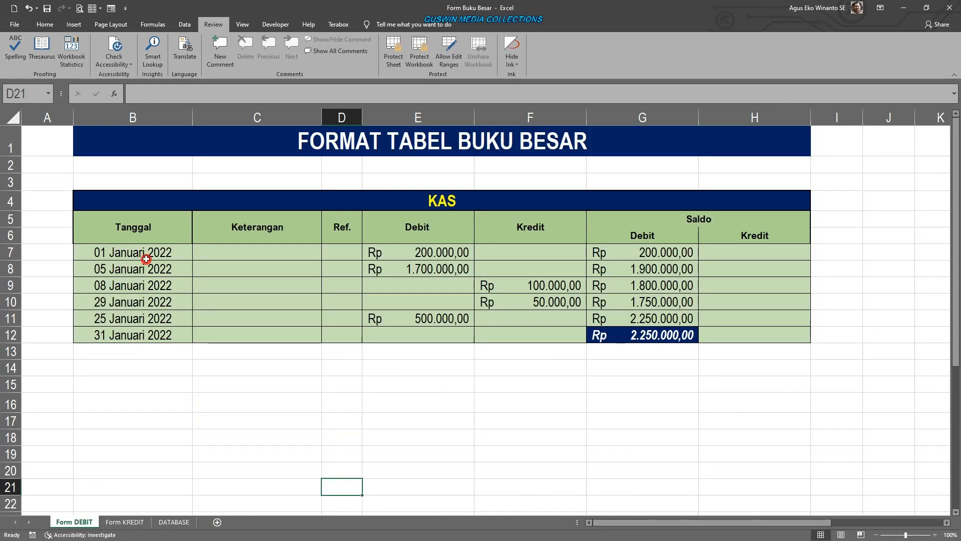
drag(146, 259, 155, 334)
key(Delete)
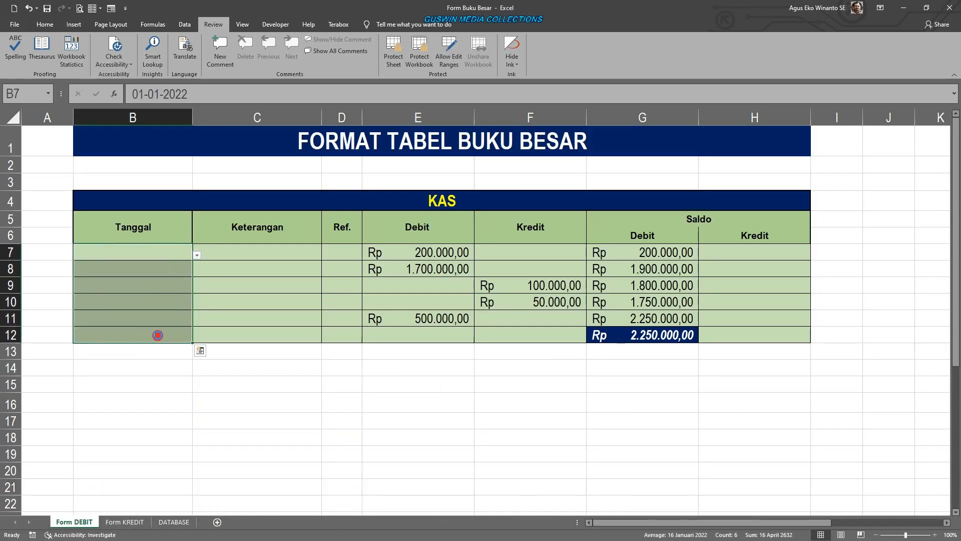
click(186, 383)
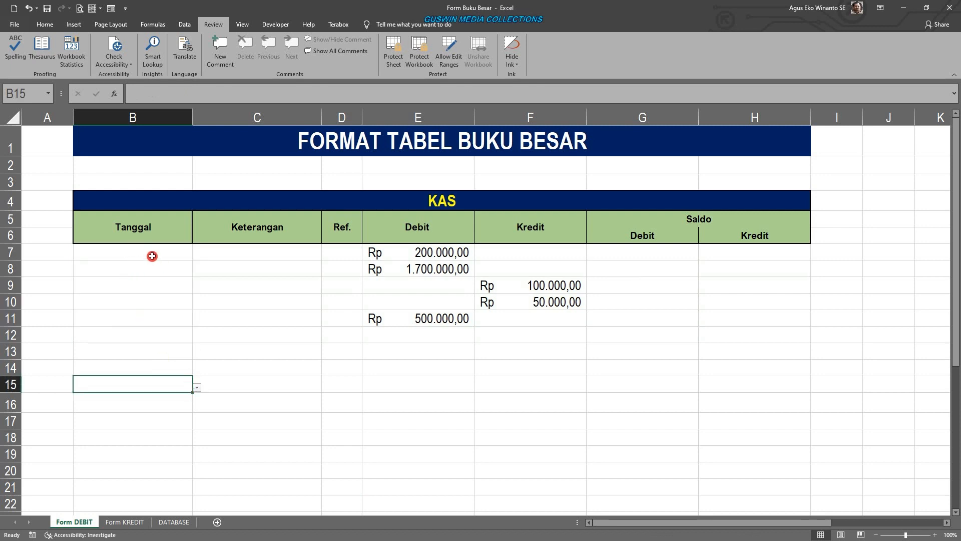
Change the list validation source of B7 to the April dates in E4:E33 of the DATABASE sheet
click(150, 252)
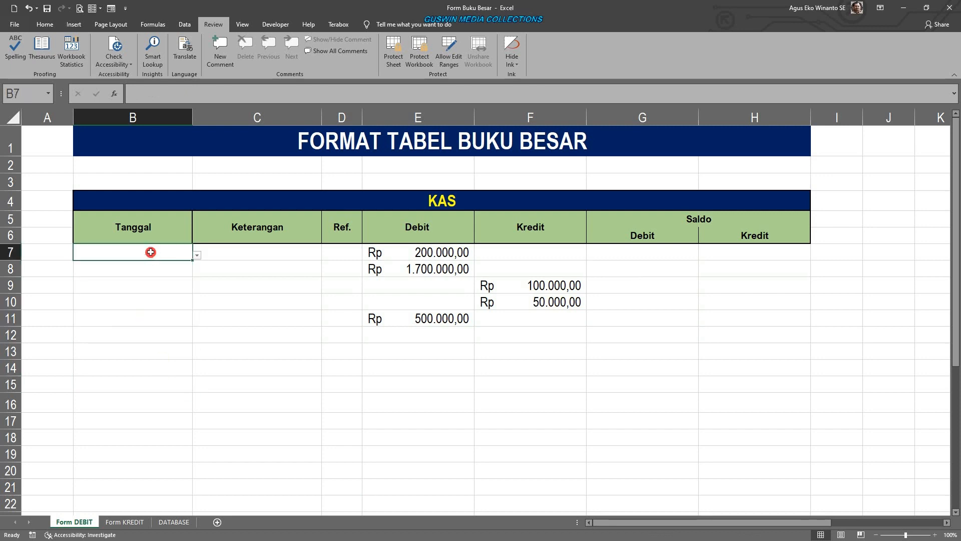
click(184, 24)
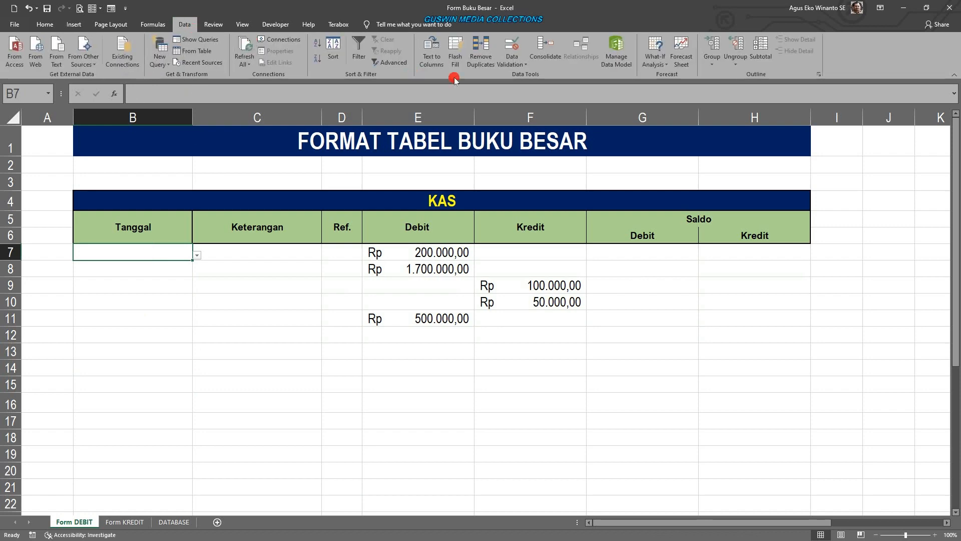
click(522, 64)
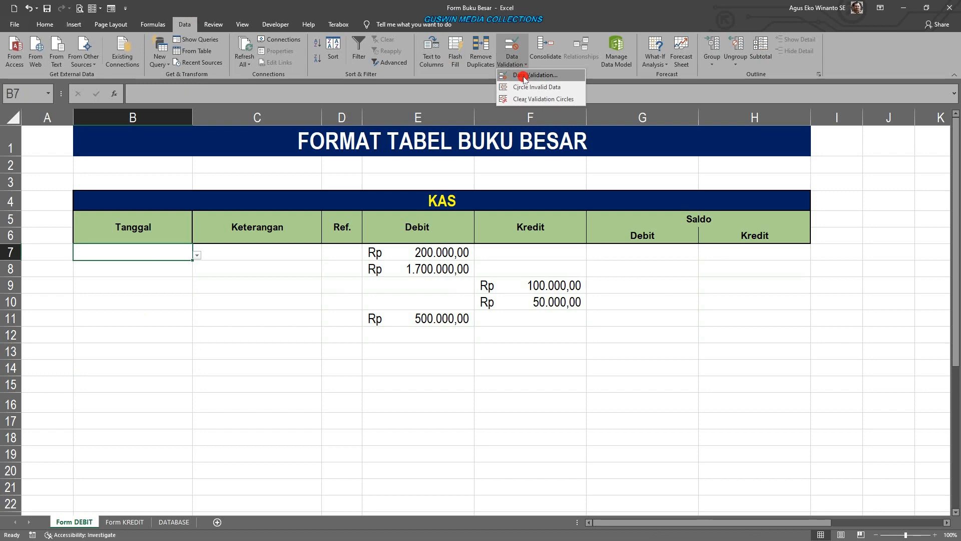
click(524, 76)
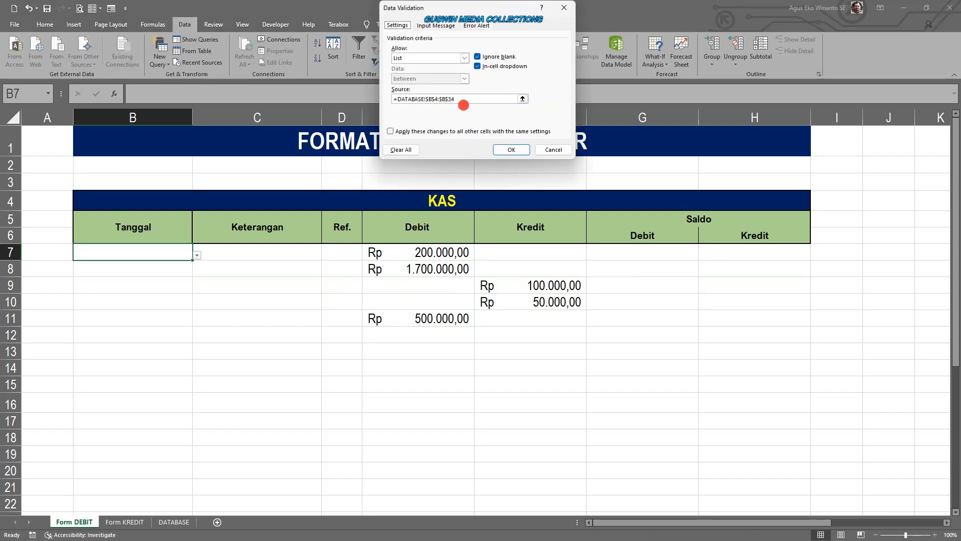
drag(465, 99, 389, 102)
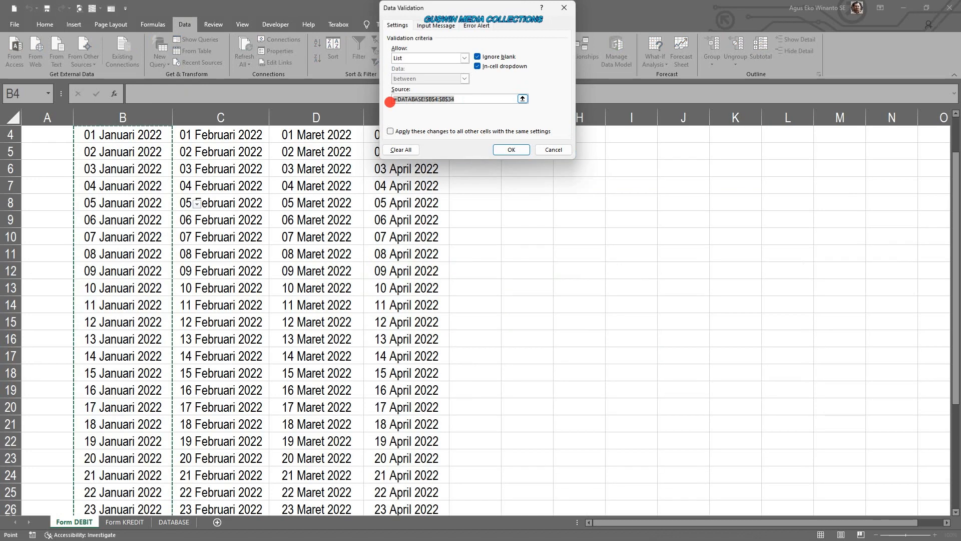
key(BackSpace)
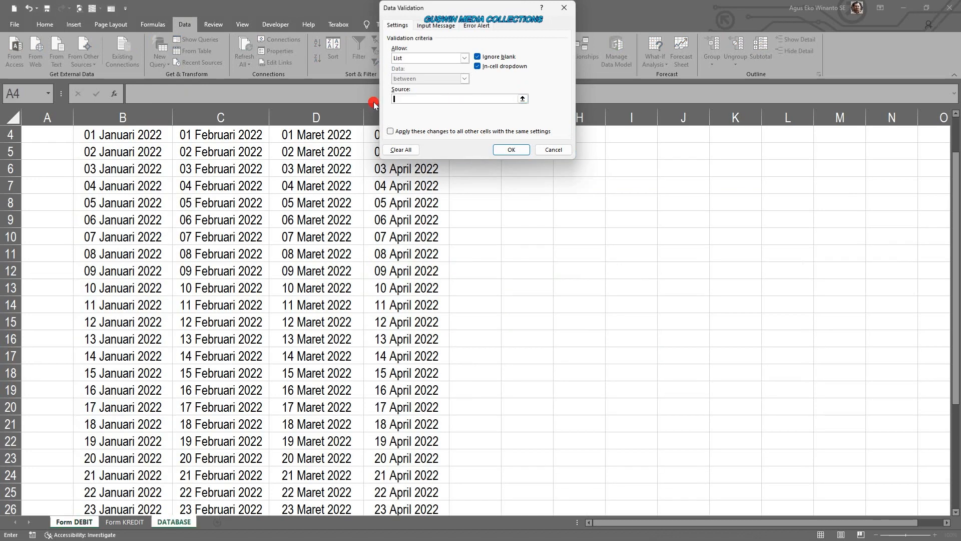
scroll(379, 240, up, 1)
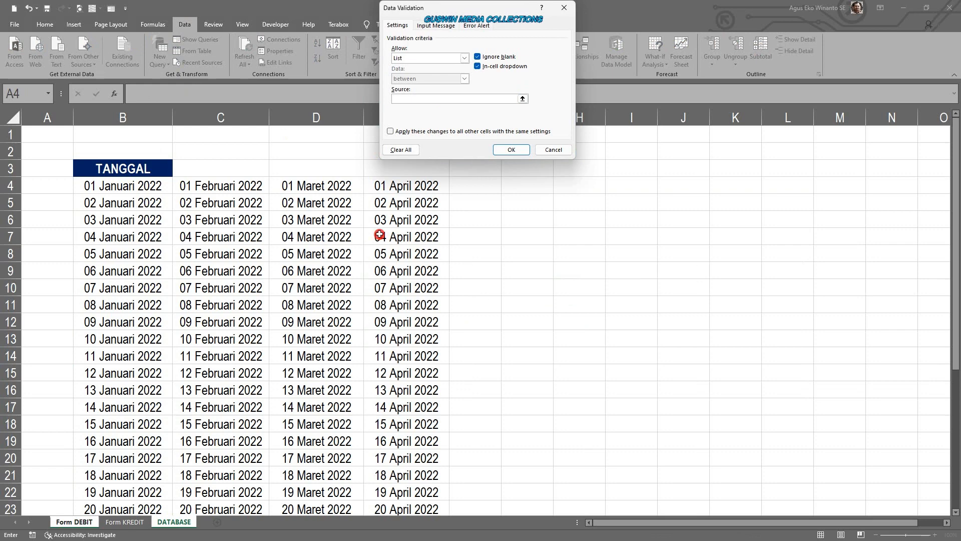
click(399, 187)
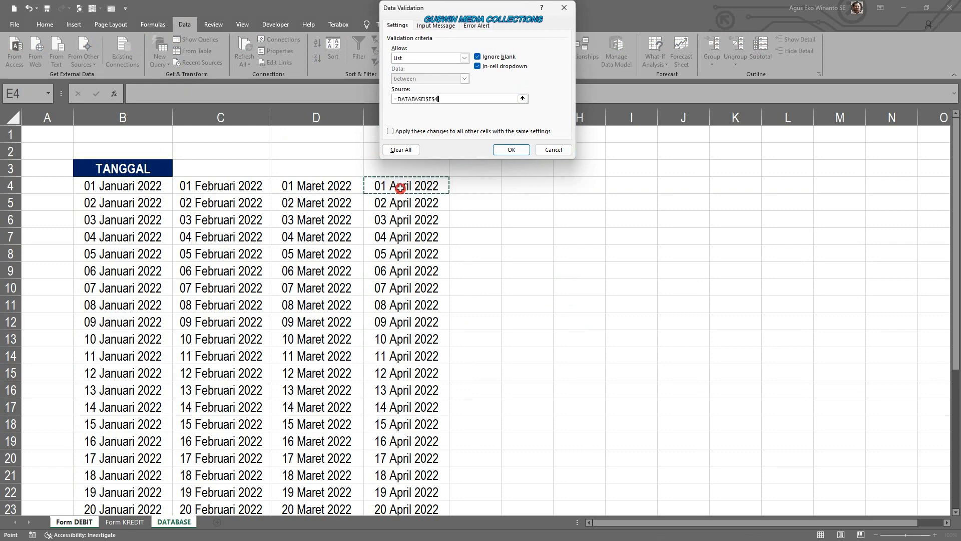
drag(400, 188, 401, 455)
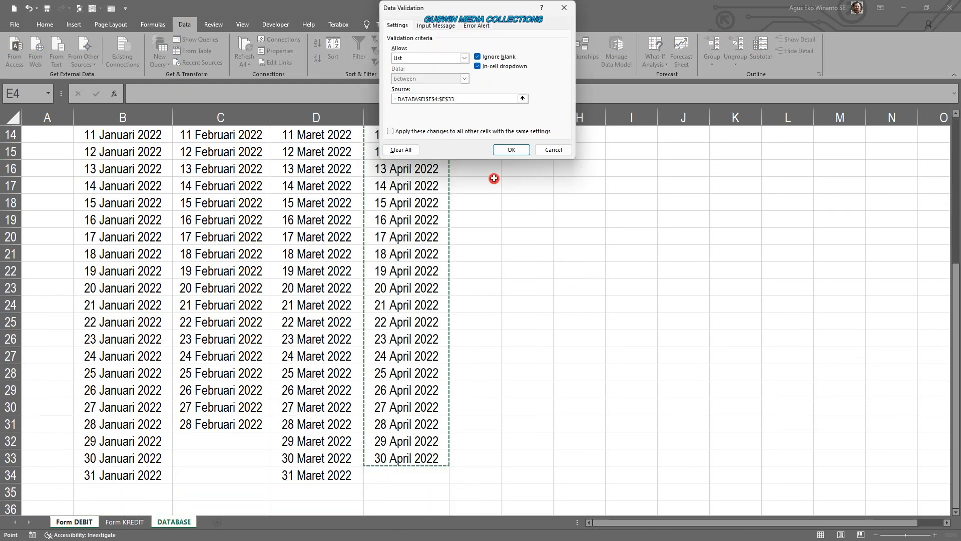
click(528, 146)
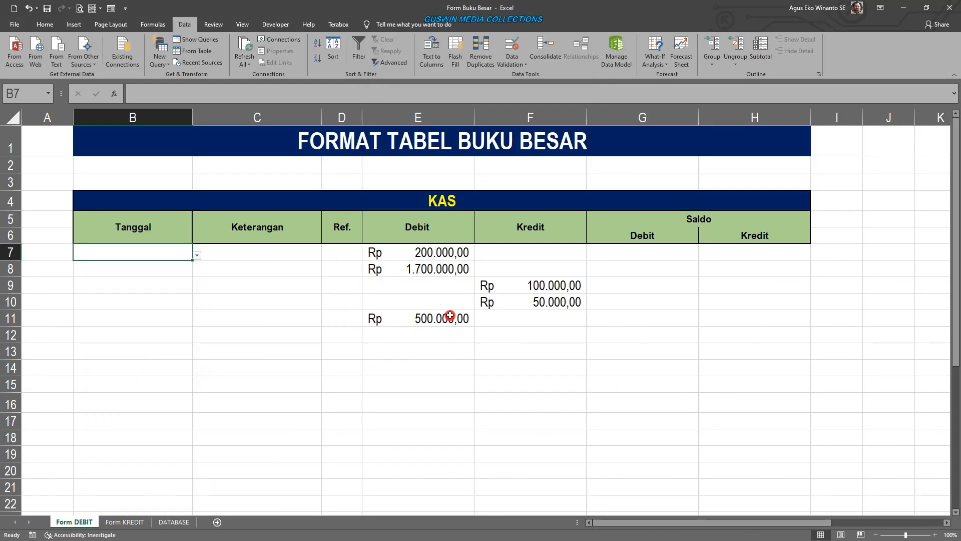
Choose 01 April 2022 from the date list in B7
click(197, 256)
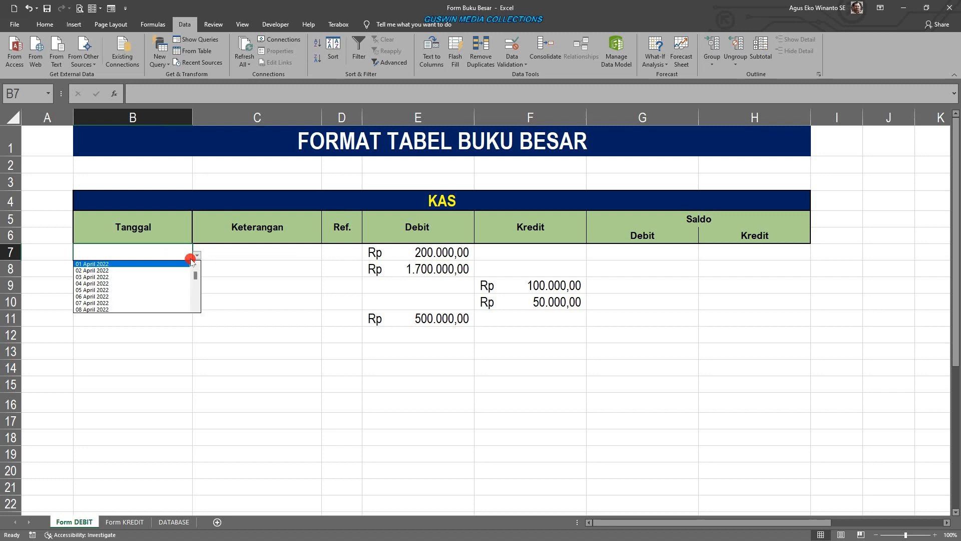
click(157, 265)
click(145, 280)
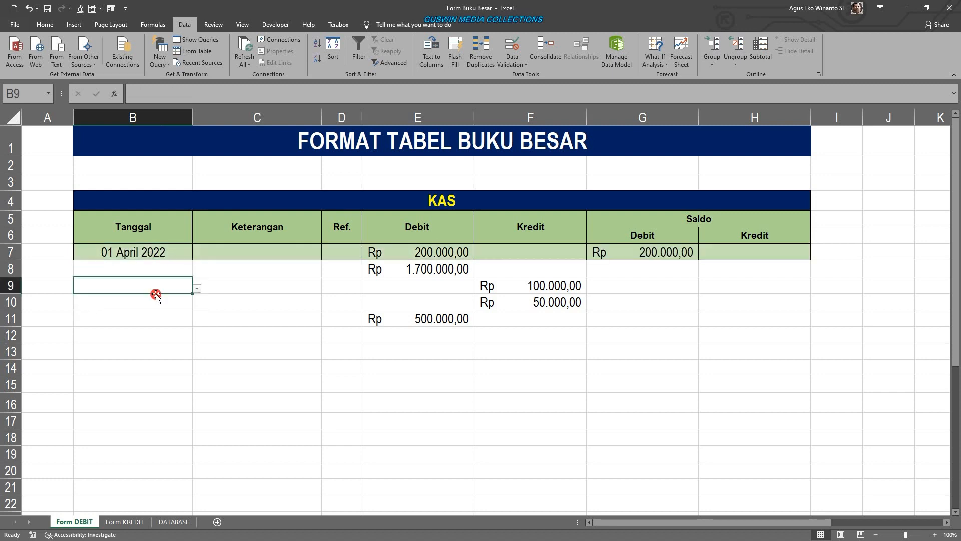
Fill B7 with its date list down the Tanggal column, then clear the copied dates from B8:B17
click(155, 269)
click(184, 252)
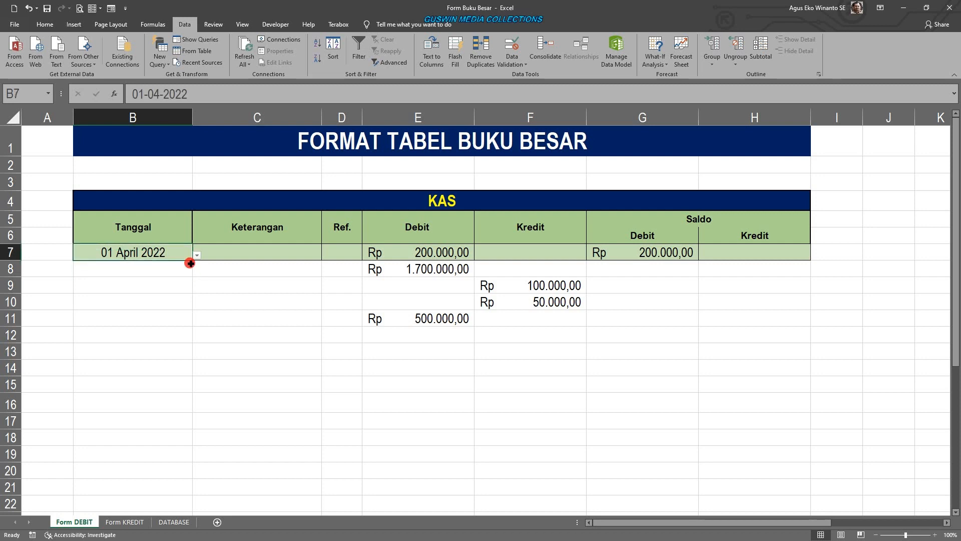
drag(189, 263, 190, 406)
click(267, 435)
drag(145, 270, 156, 421)
key(Delete)
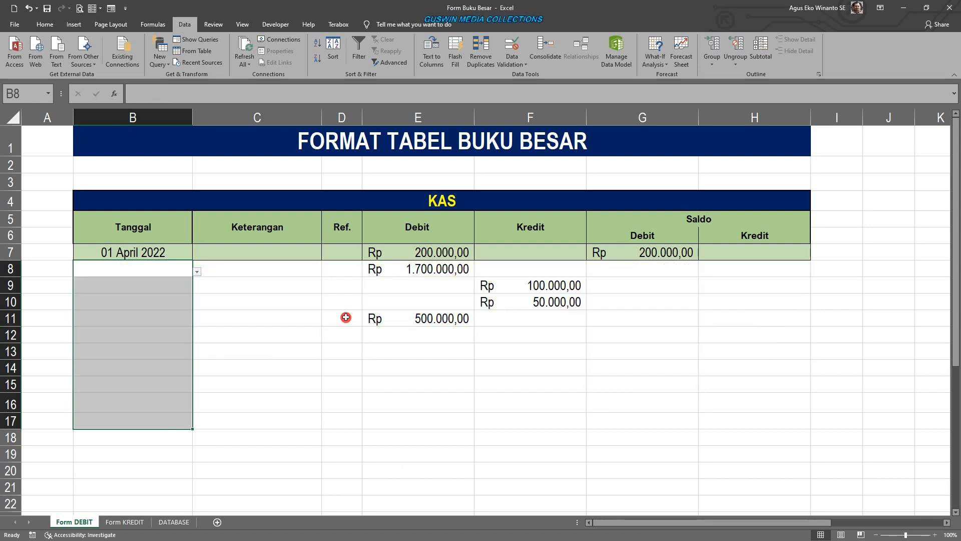
click(266, 336)
Examine the dates offered by the list in B8 and the month columns on the DATABASE sheet, and return to Form DEBIT
click(163, 271)
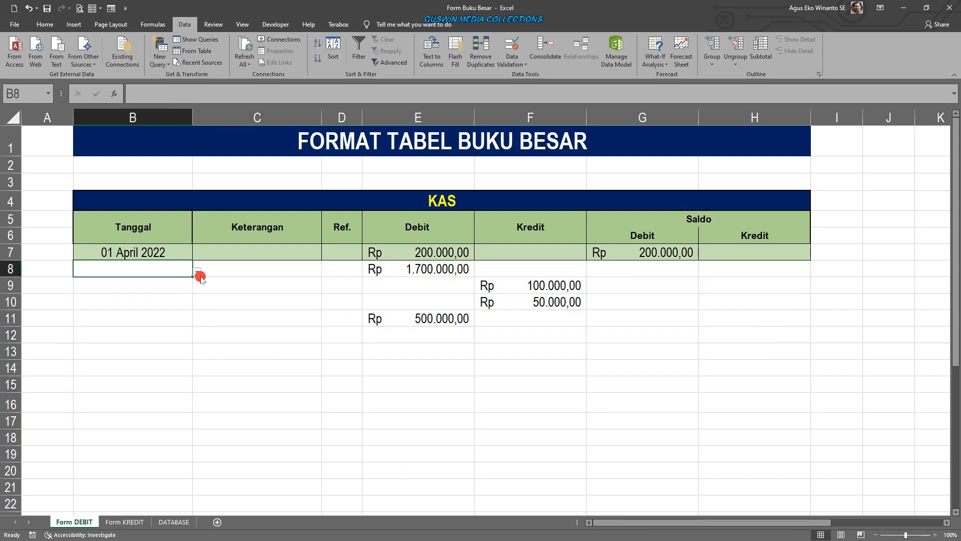
click(197, 272)
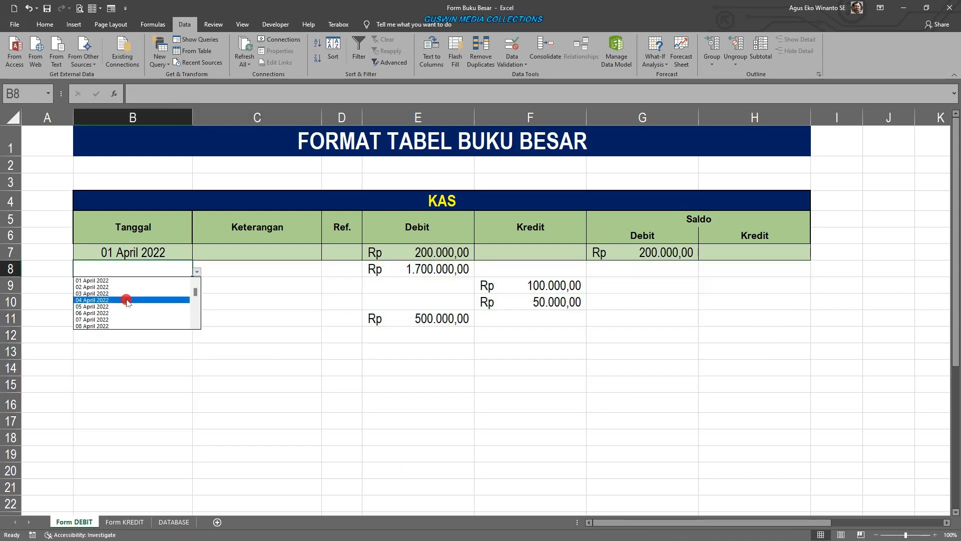
click(157, 402)
click(500, 403)
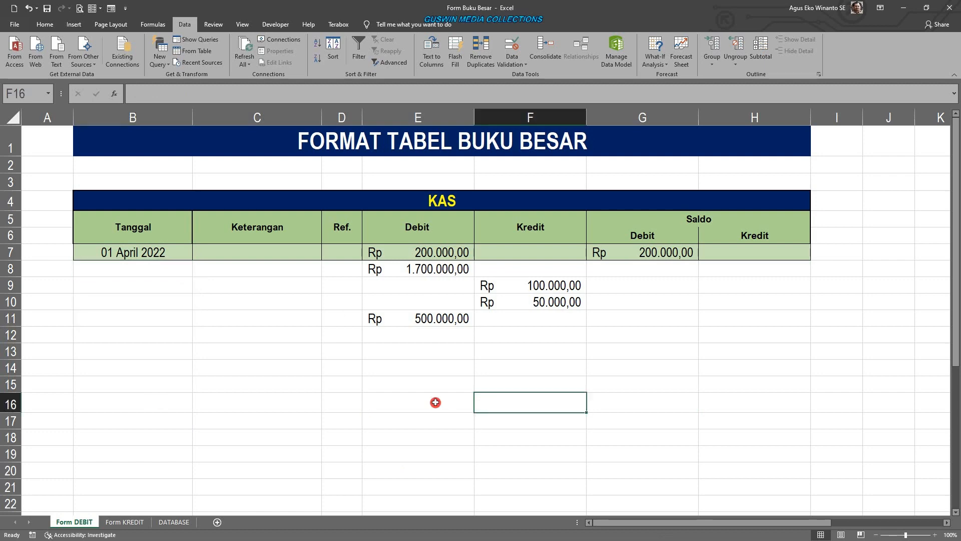
click(432, 402)
click(175, 522)
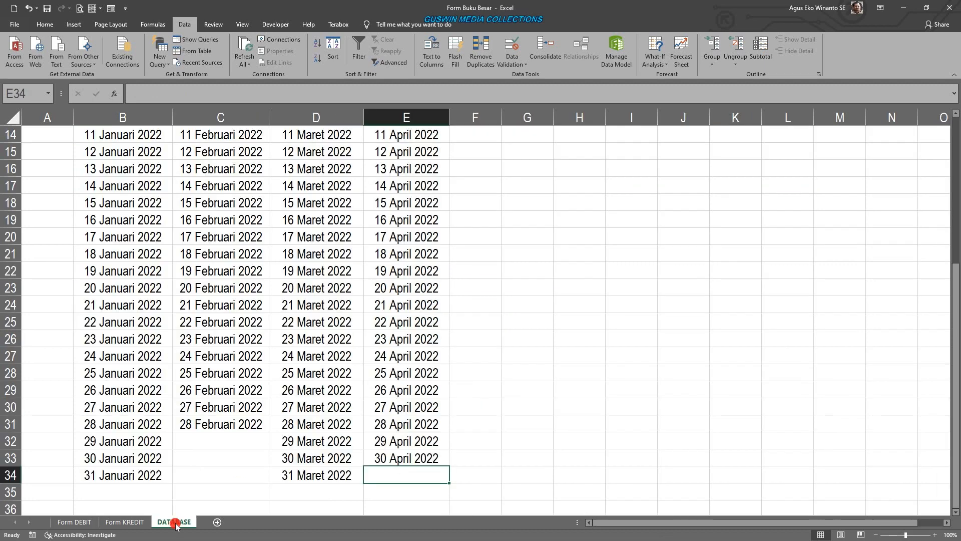
scroll(426, 351, up, 2)
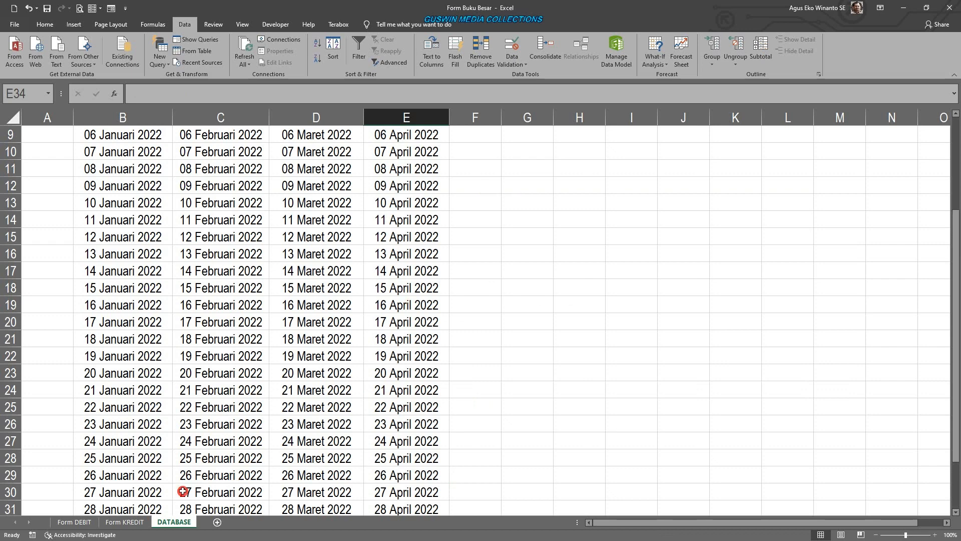
click(94, 522)
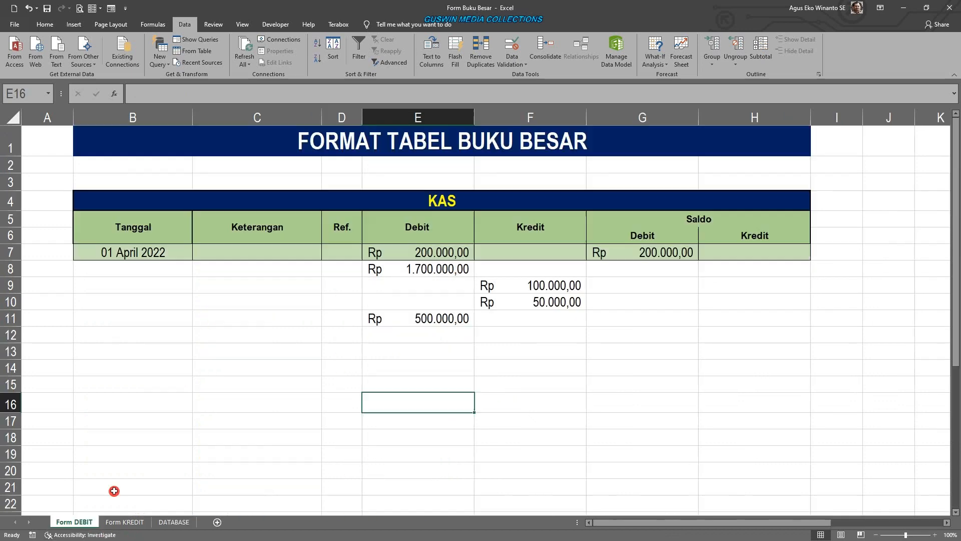
click(149, 253)
click(448, 380)
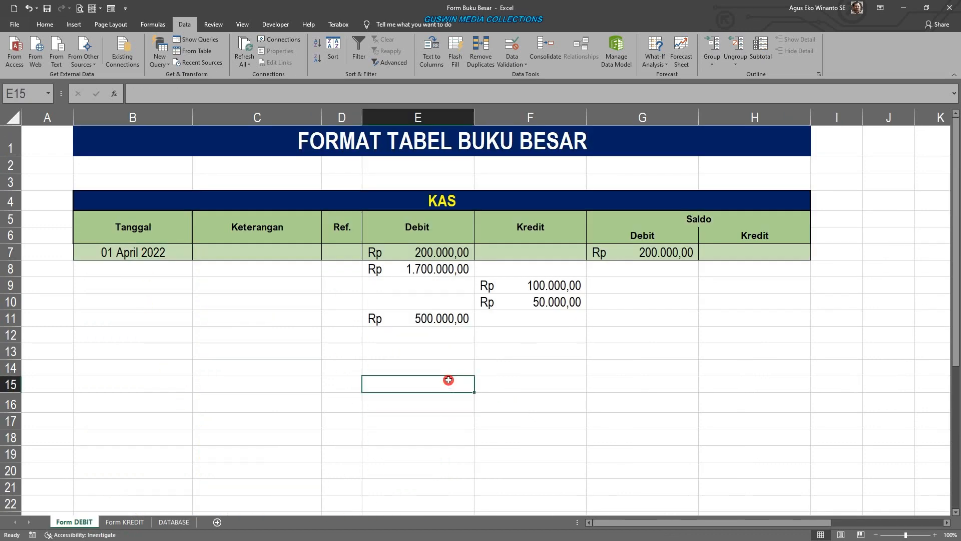
Clear all the amounts from the Debit and Kredit columns of the KAS table
drag(411, 258, 540, 374)
key(Delete)
click(544, 389)
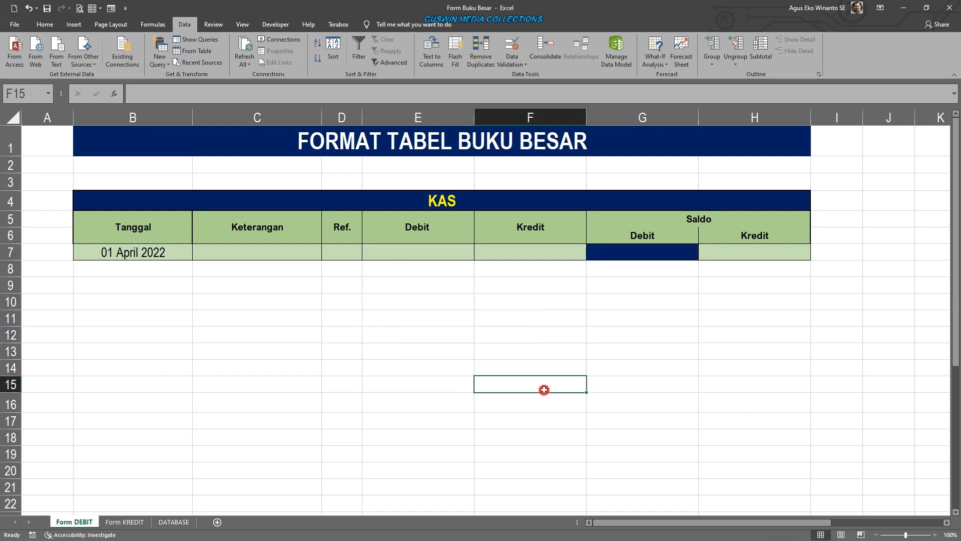
Inspect the Saldo formulas in H7, G7 and G9 of the KAS table
click(715, 250)
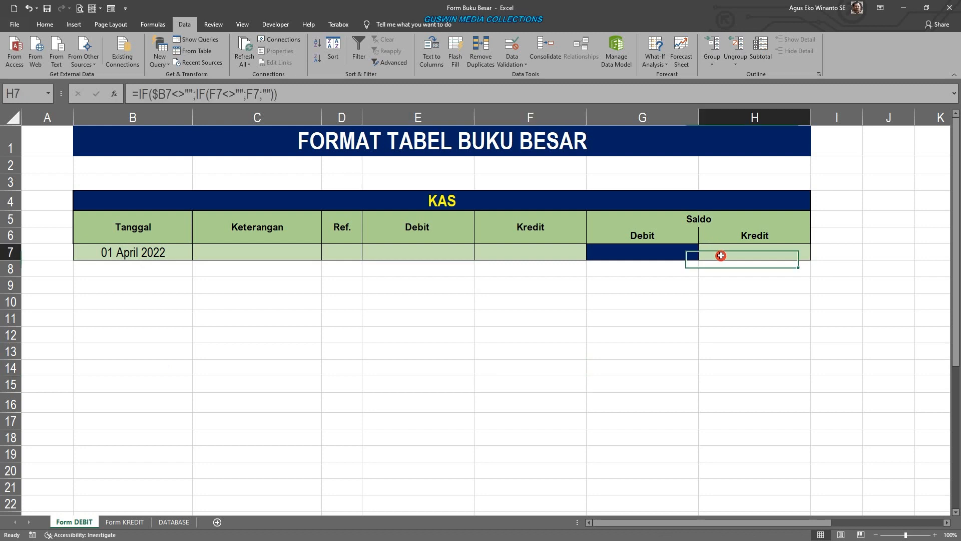
click(657, 247)
click(619, 280)
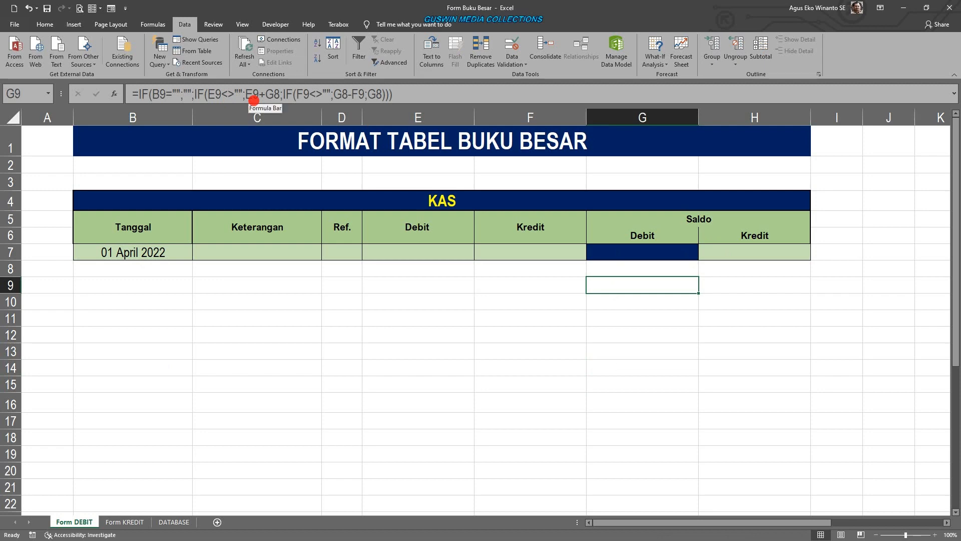
click(418, 335)
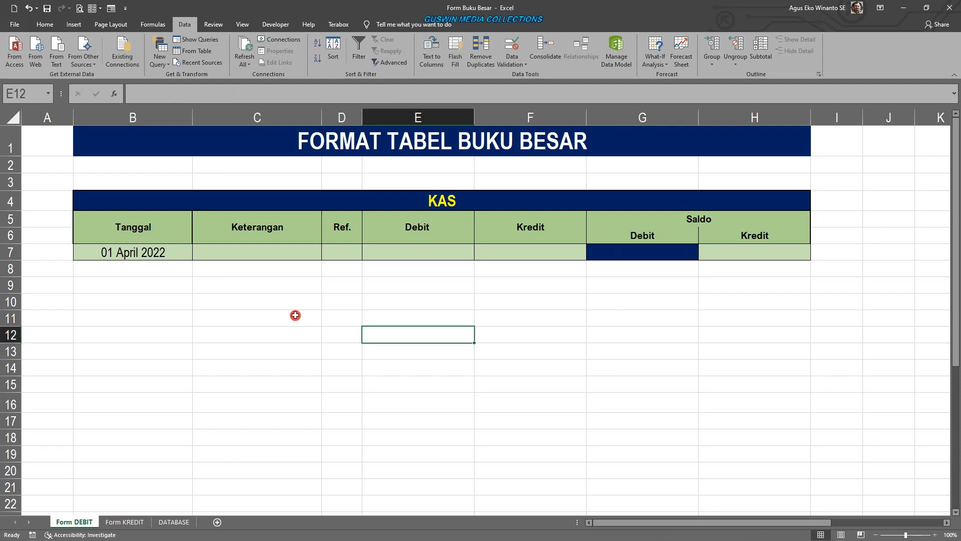
click(352, 371)
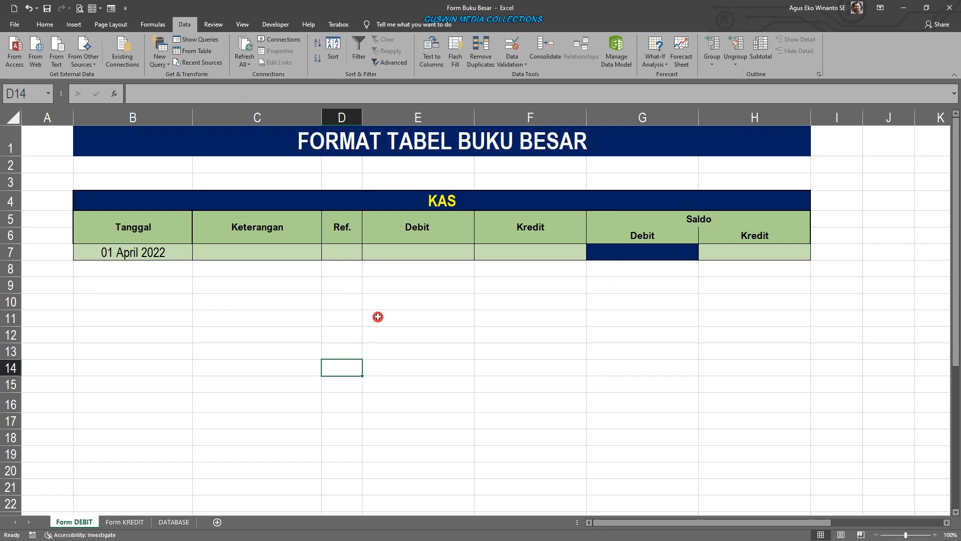
click(457, 363)
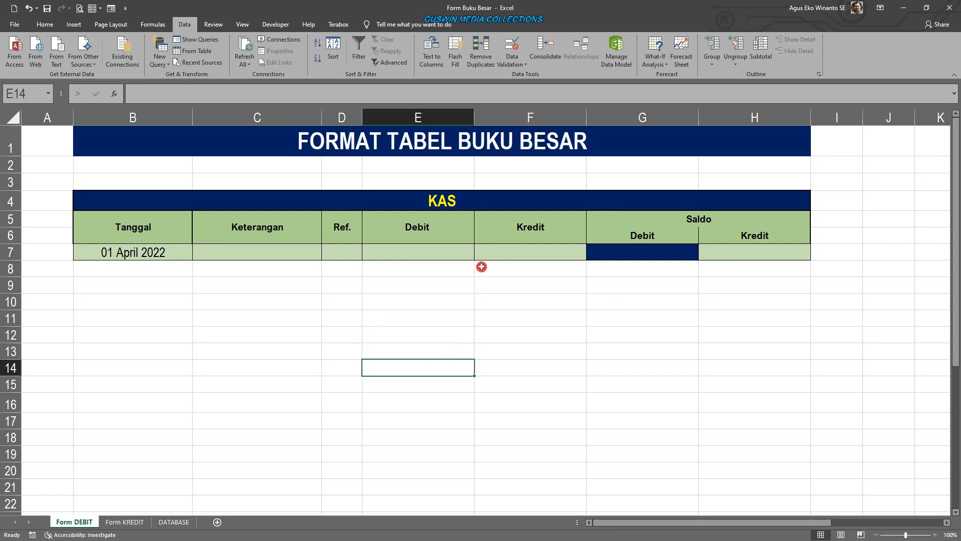
Review the UTANG USAHA table on the Form KREDIT sheet and compare it with the Form DEBIT sheet
click(135, 516)
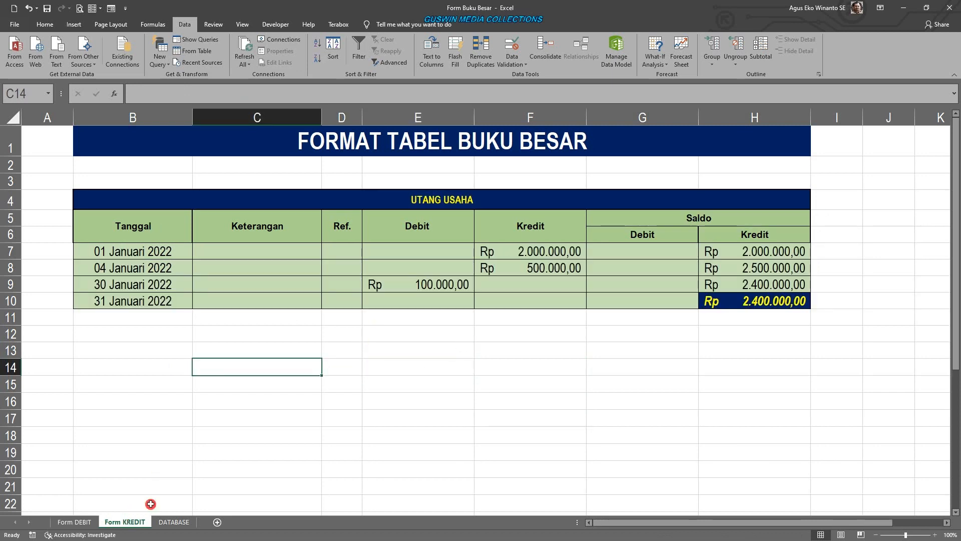
click(267, 421)
click(570, 345)
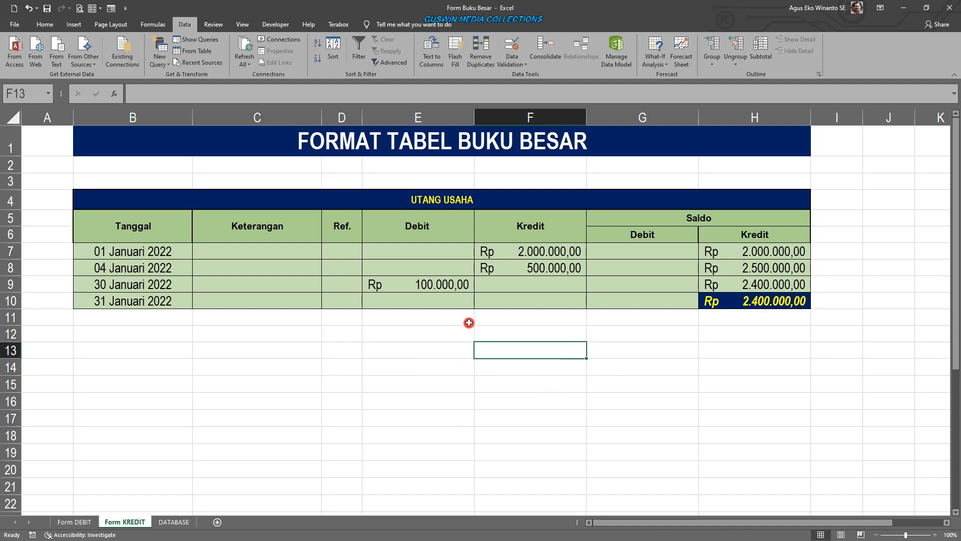
click(436, 357)
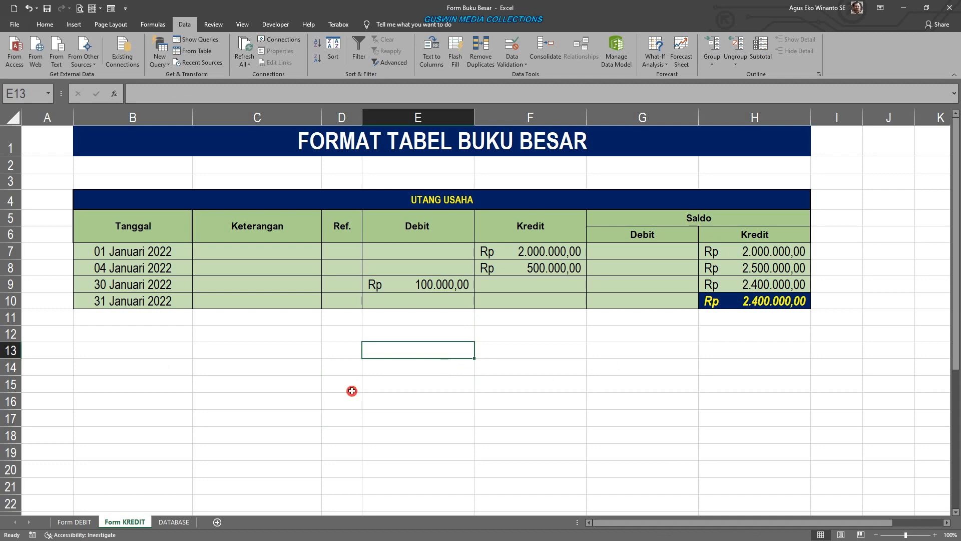
click(247, 422)
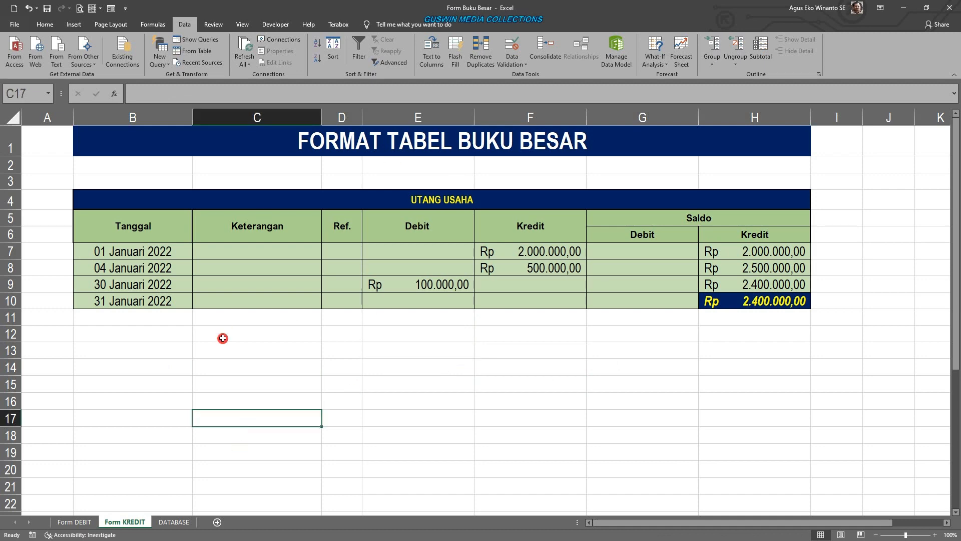
click(86, 521)
click(120, 522)
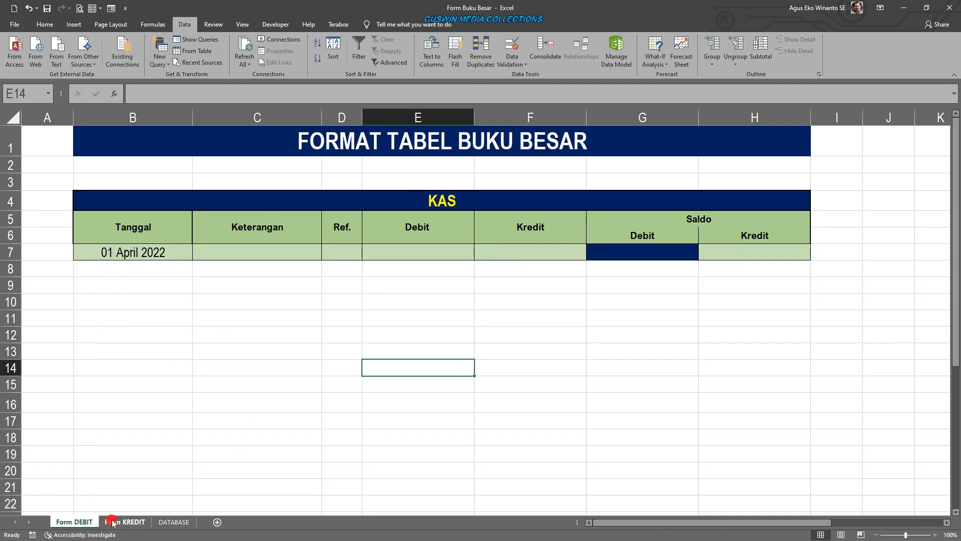
Create a copy of the Form DEBIT sheet in the same workbook and rename the copy PIUTANG
click(404, 412)
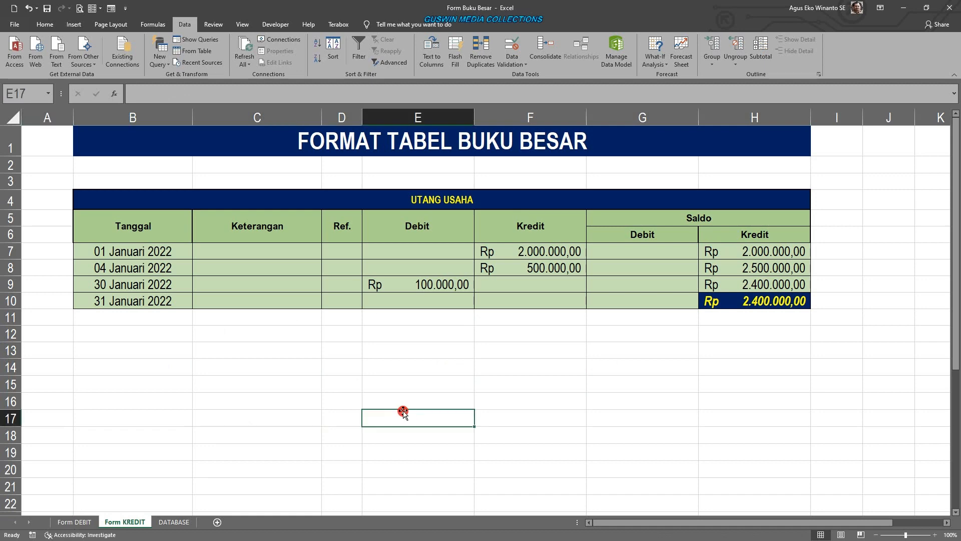
click(71, 522)
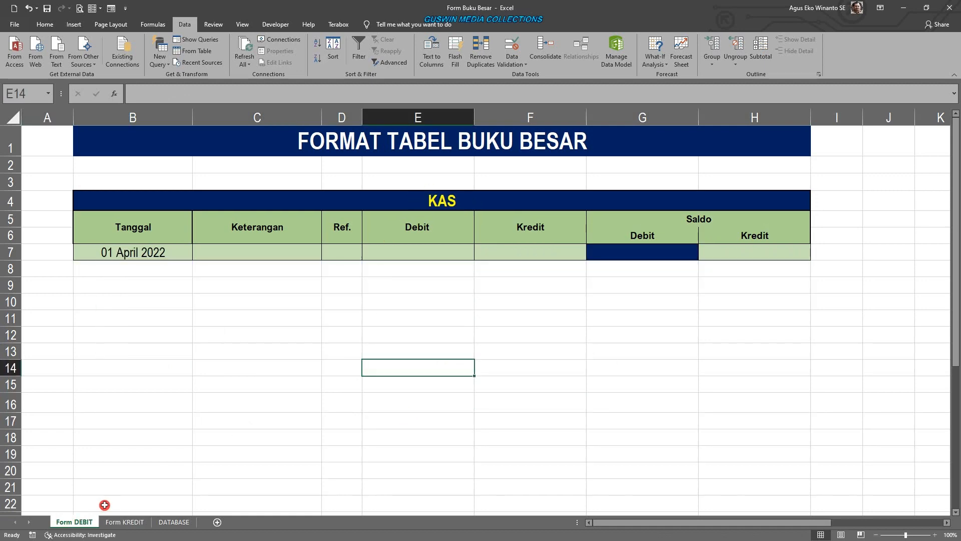
right_click(86, 522)
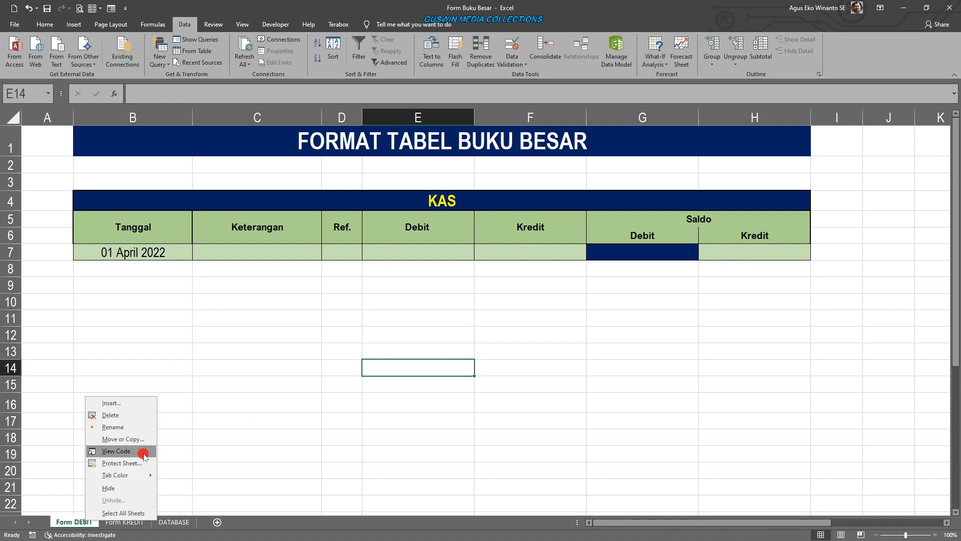
click(120, 439)
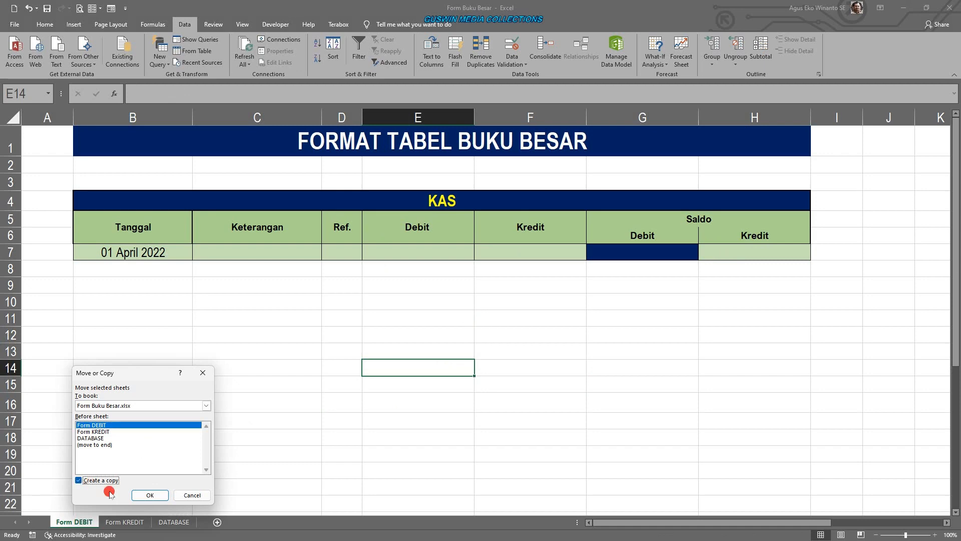
click(150, 495)
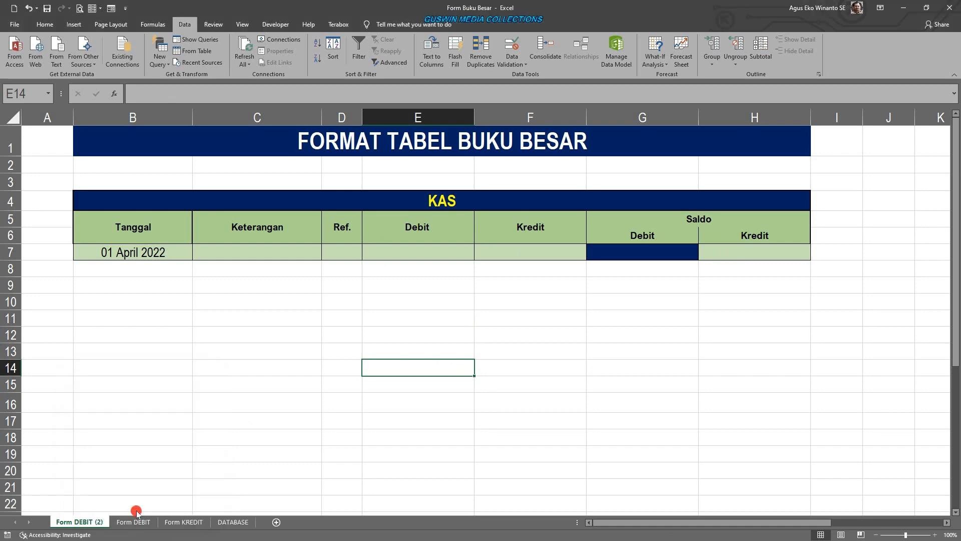
double_click(97, 525)
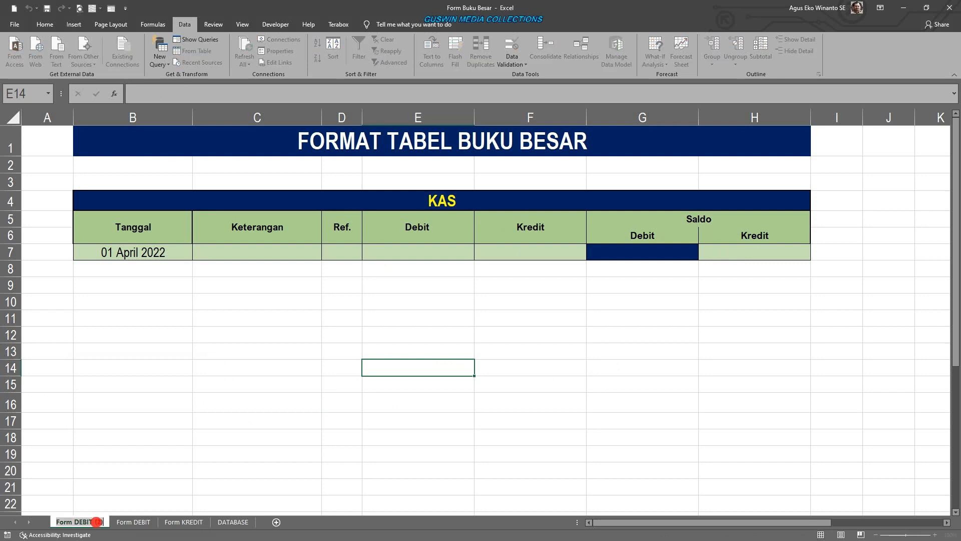
text(PIUTANG)
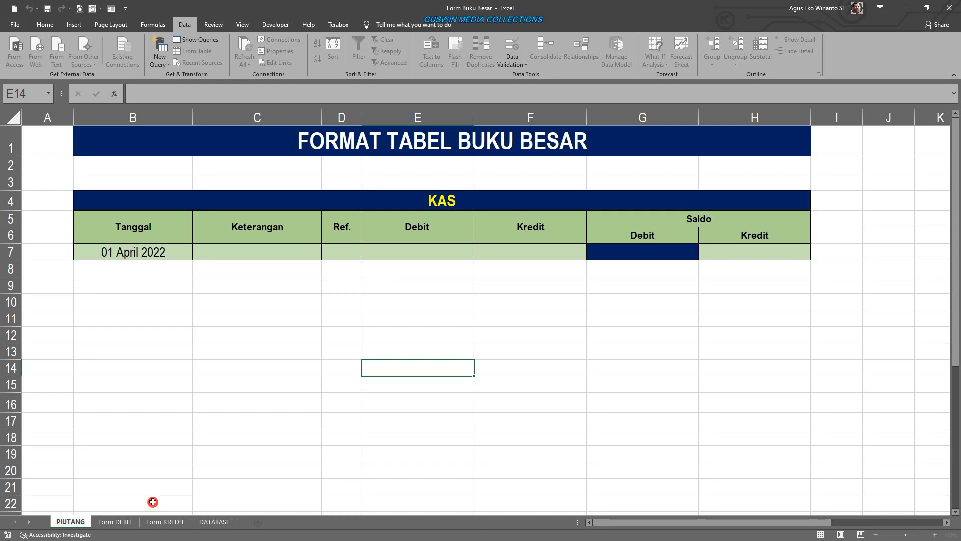
key(Return)
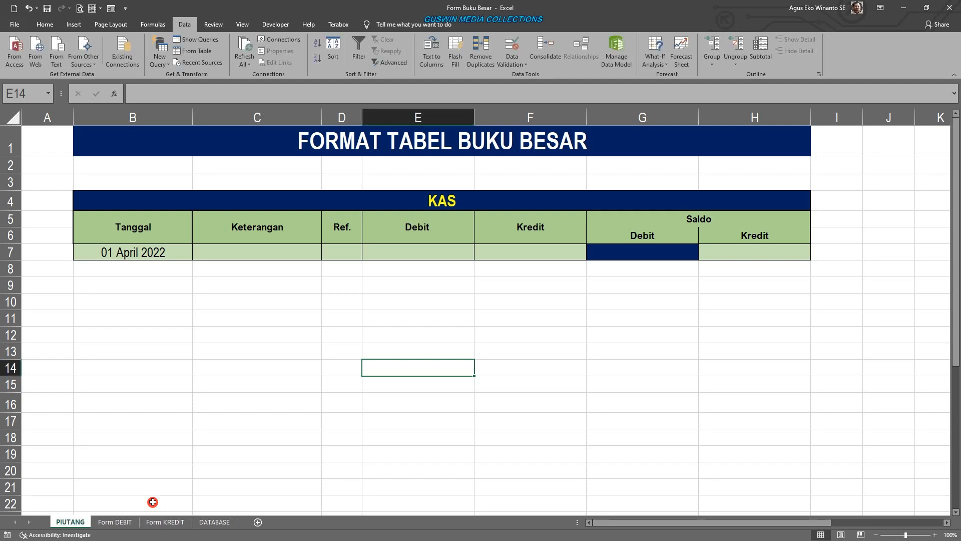
Replace the table title in B4 of the PIUTANG sheet with POUTANG USAHA
click(460, 204)
text(P)
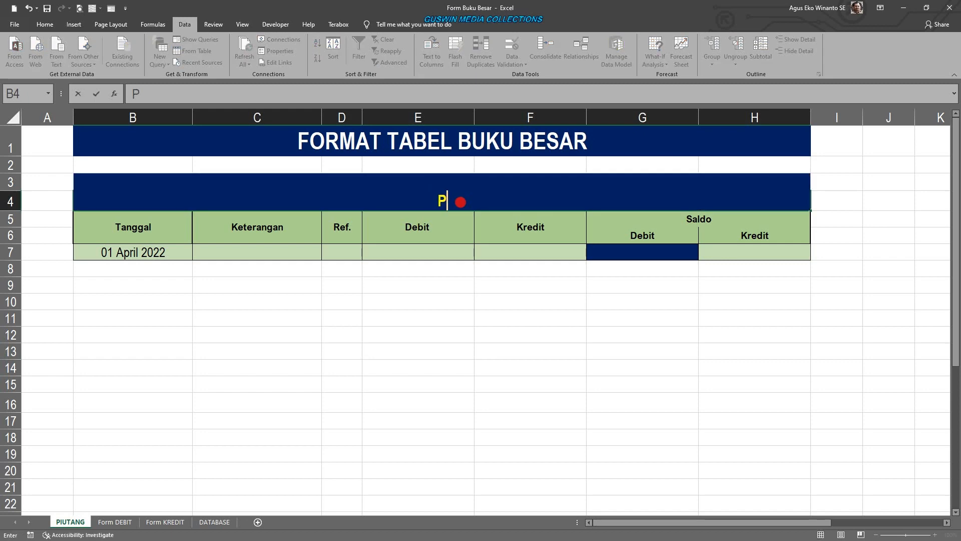
text(OUTANG USAHA)
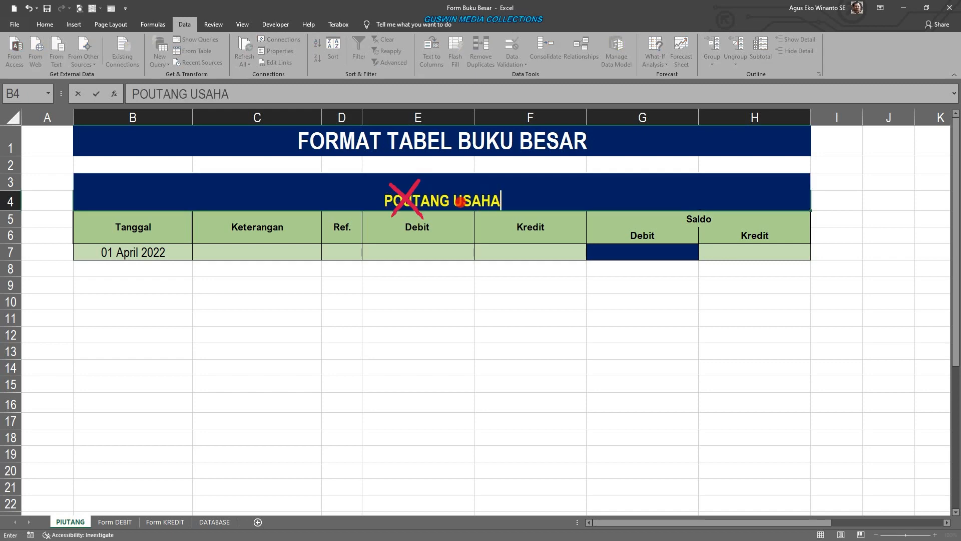
key(Return)
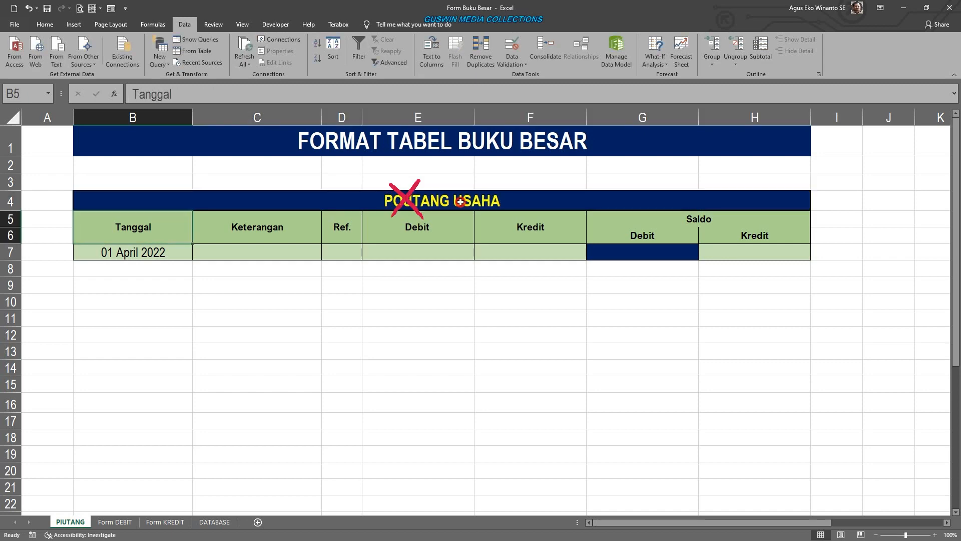
click(448, 353)
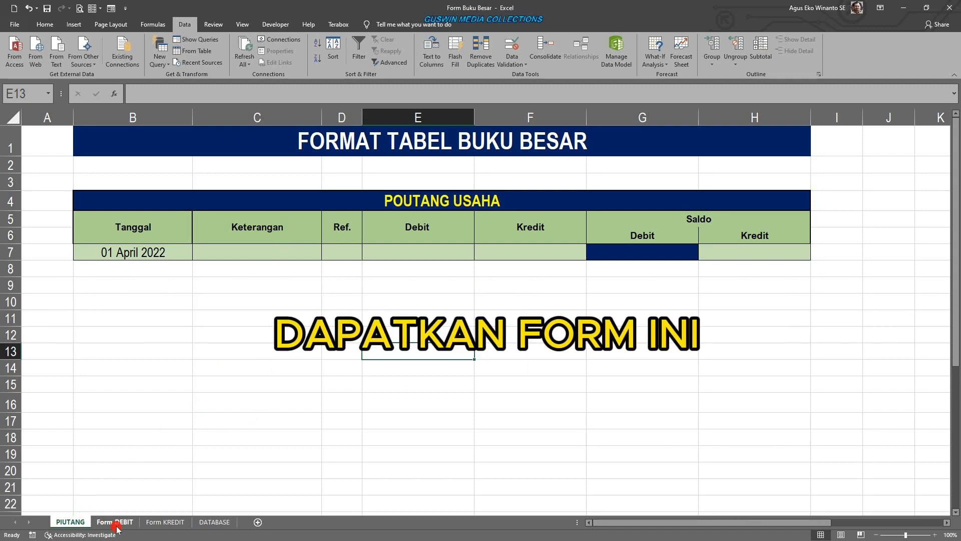
Create a copy of the PIUTANG sheet in front of it and rename the copy KAS
right_click(81, 522)
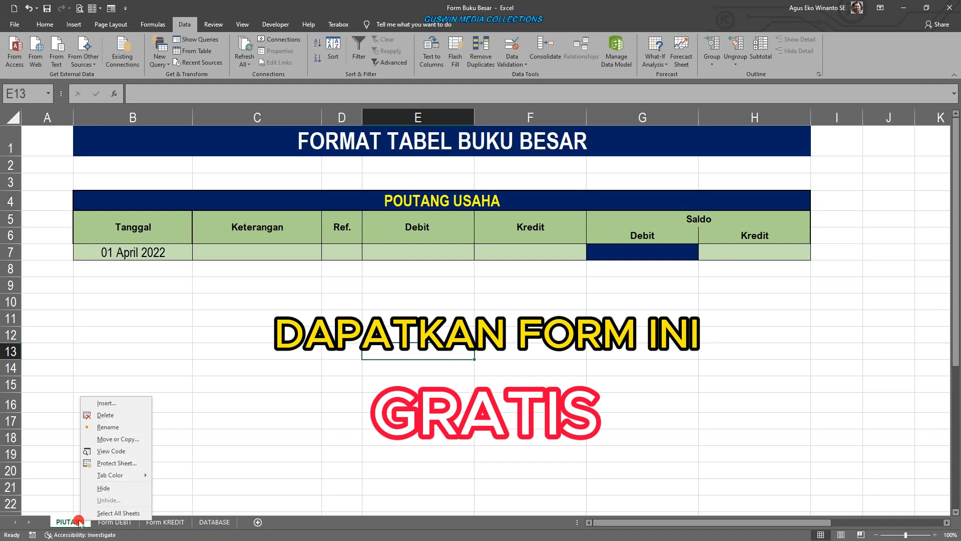
click(117, 440)
click(68, 475)
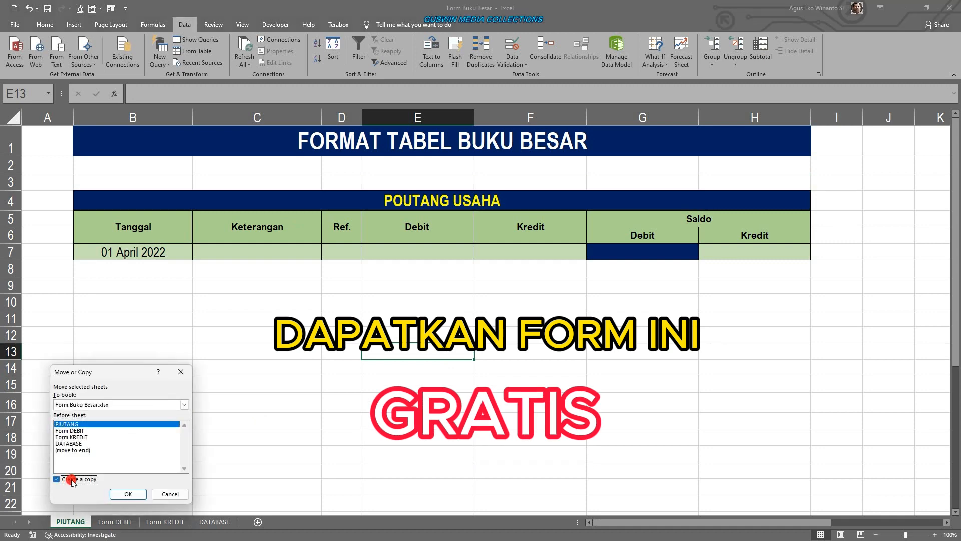
click(128, 495)
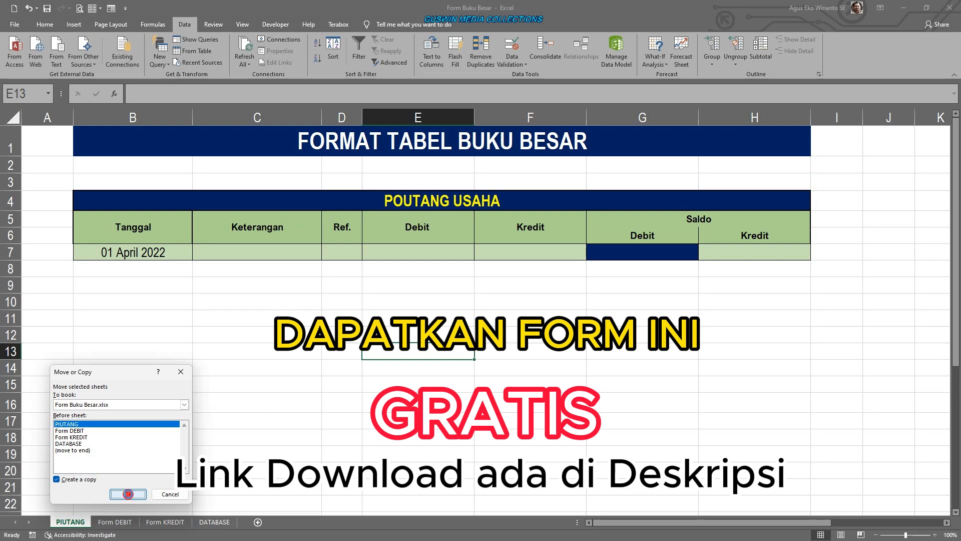
double_click(83, 522)
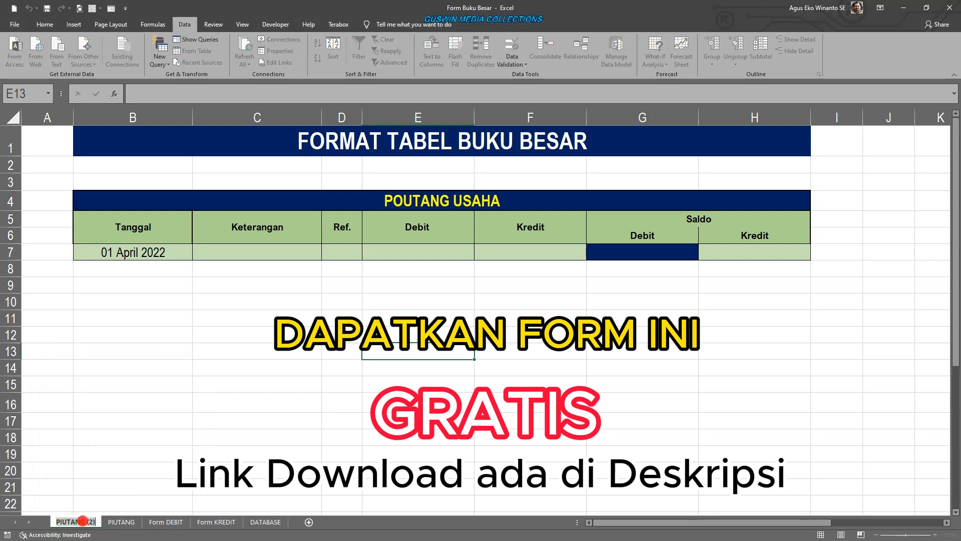
text(KAS)
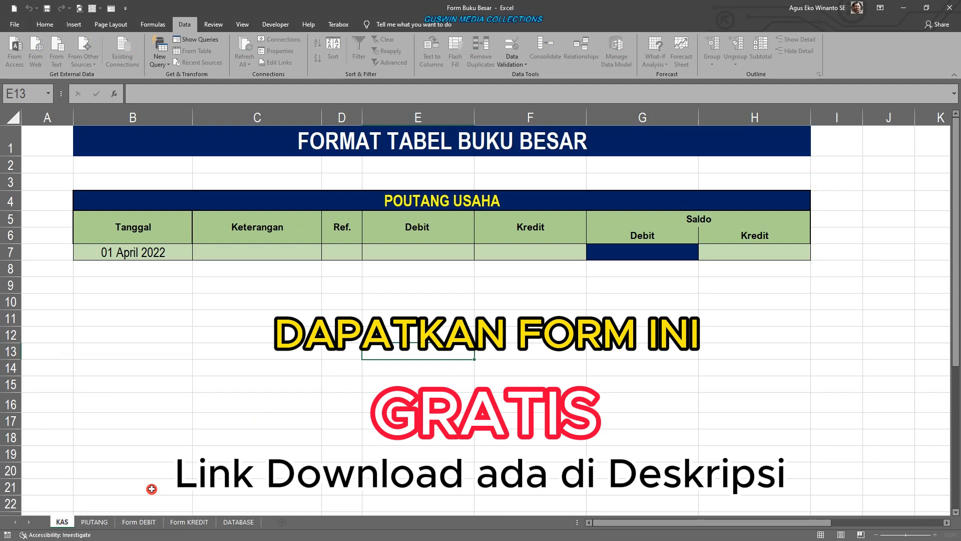
key(Return)
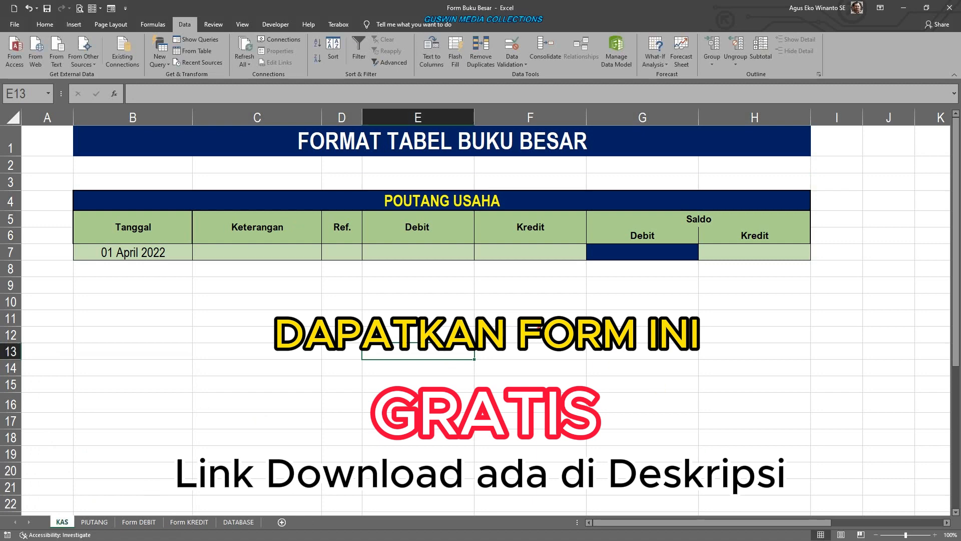
Replace the table title in B4 of the KAS sheet with K A S
click(469, 202)
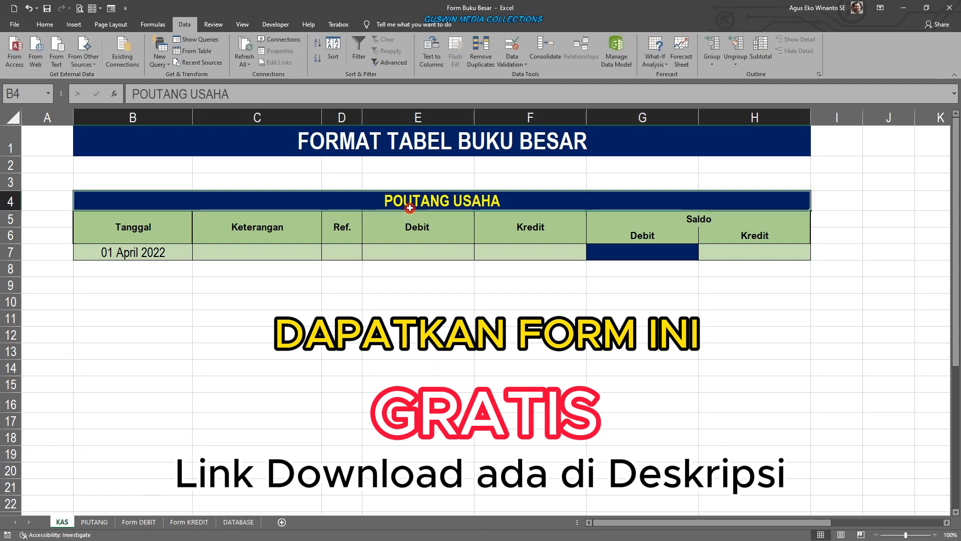
text(K )
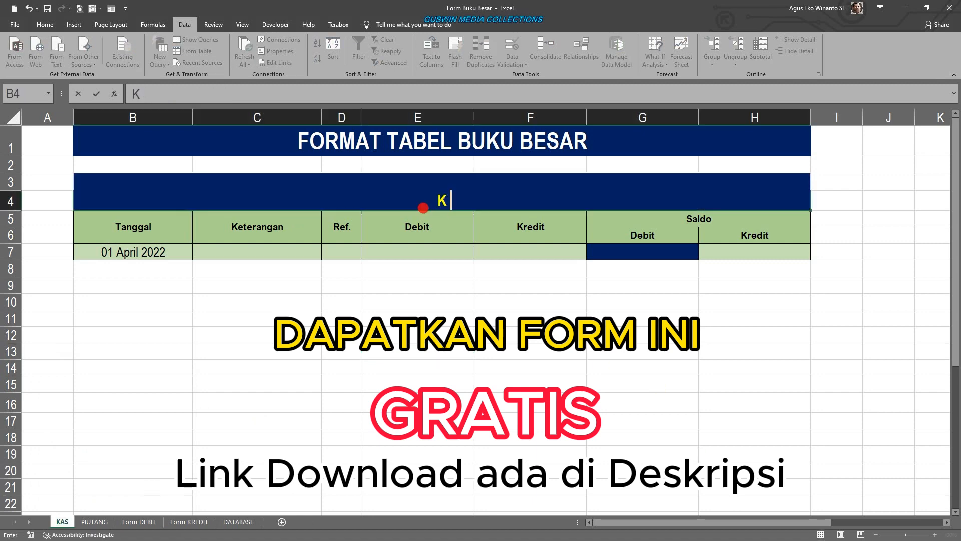
text(A S)
key(Return)
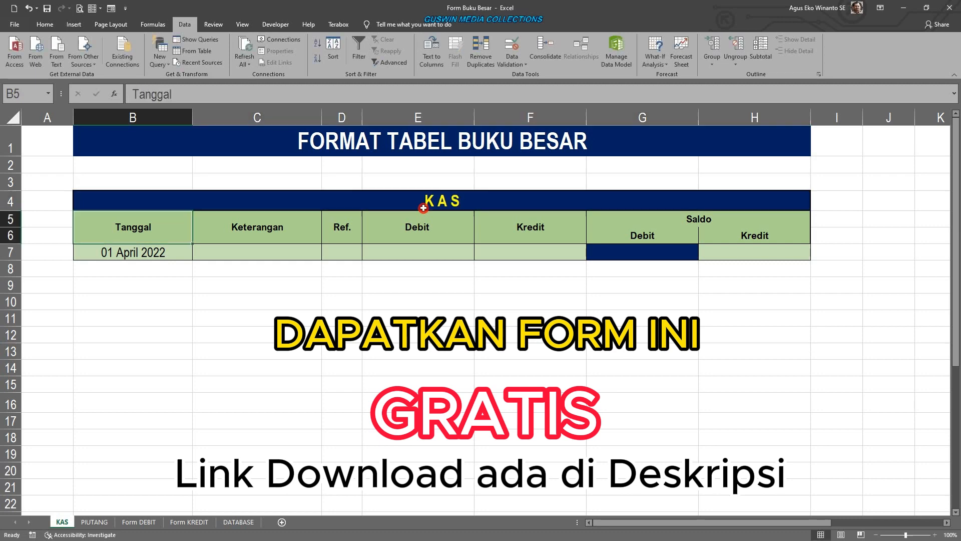
click(433, 351)
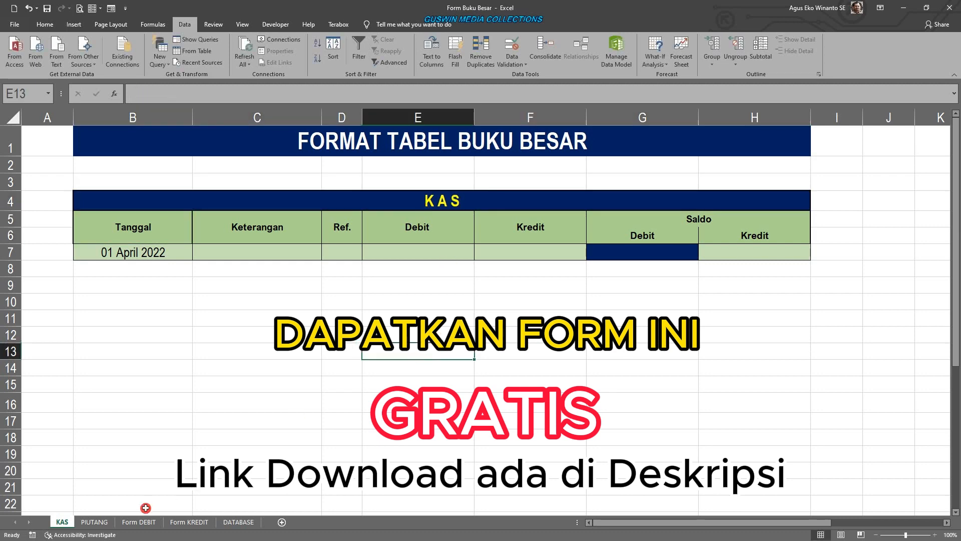
click(447, 440)
scroll(396, 404, down, 1)
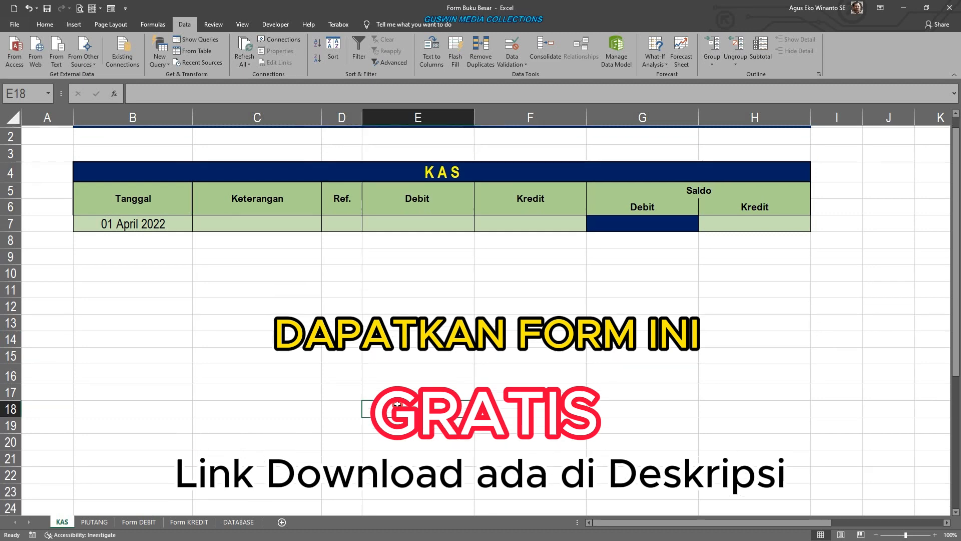
scroll(422, 355, up, 1)
click(415, 356)
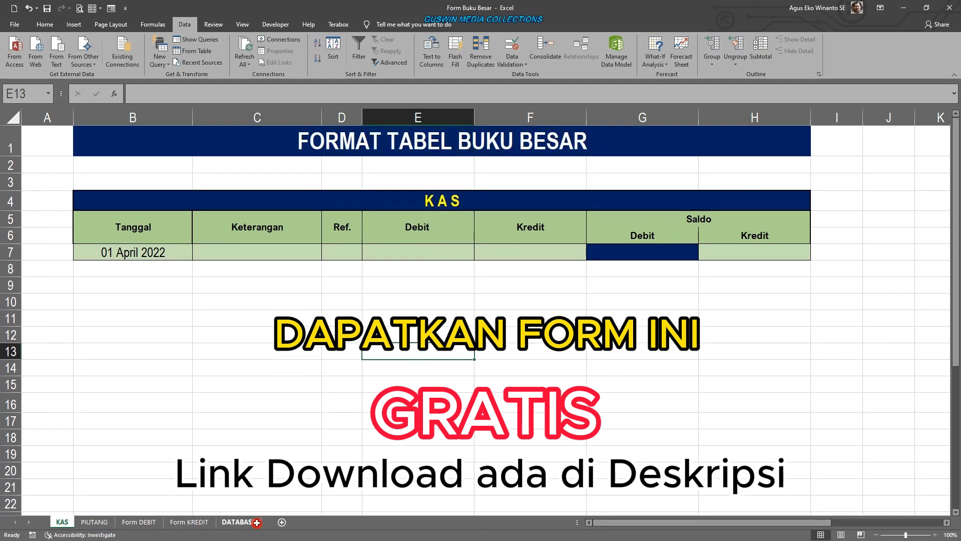
click(368, 420)
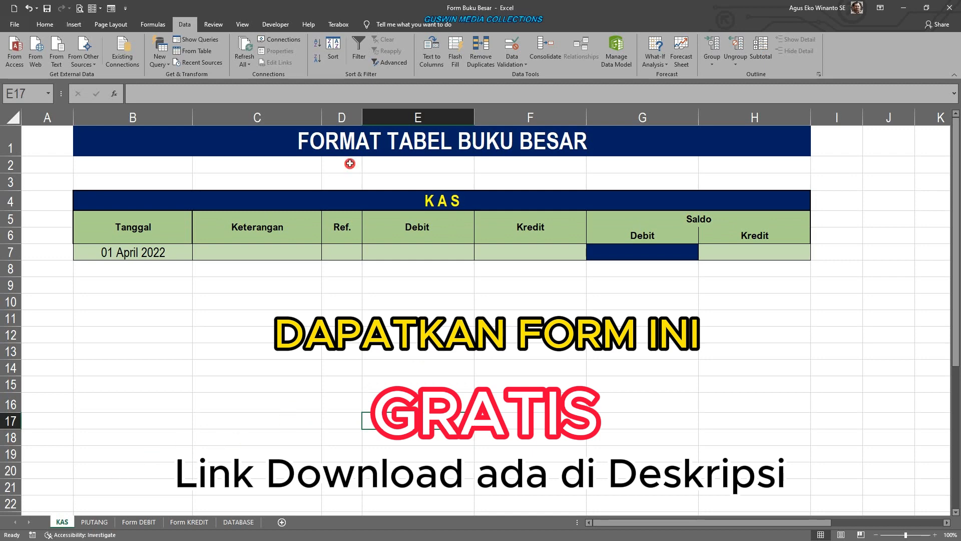
click(330, 303)
scroll(330, 306, down, 2)
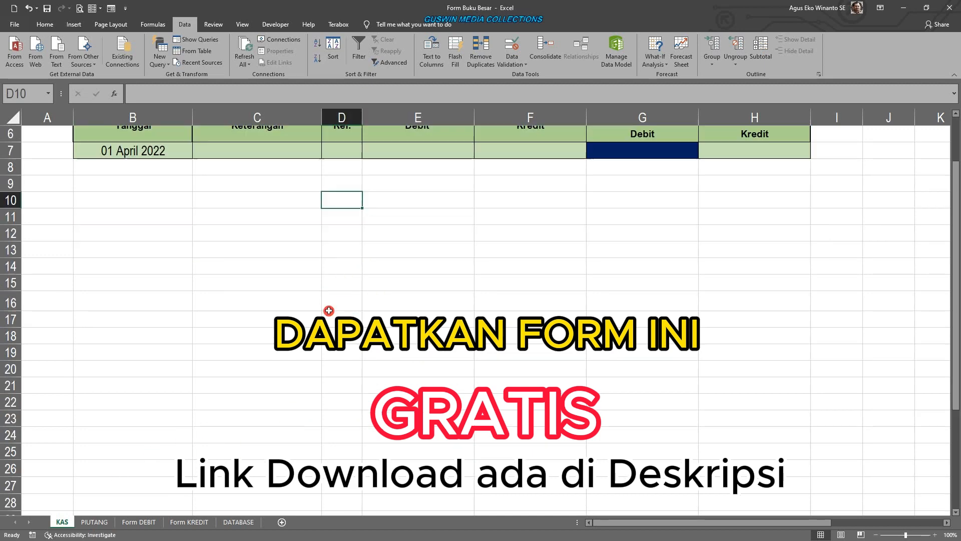
scroll(331, 308, up, 2)
click(393, 335)
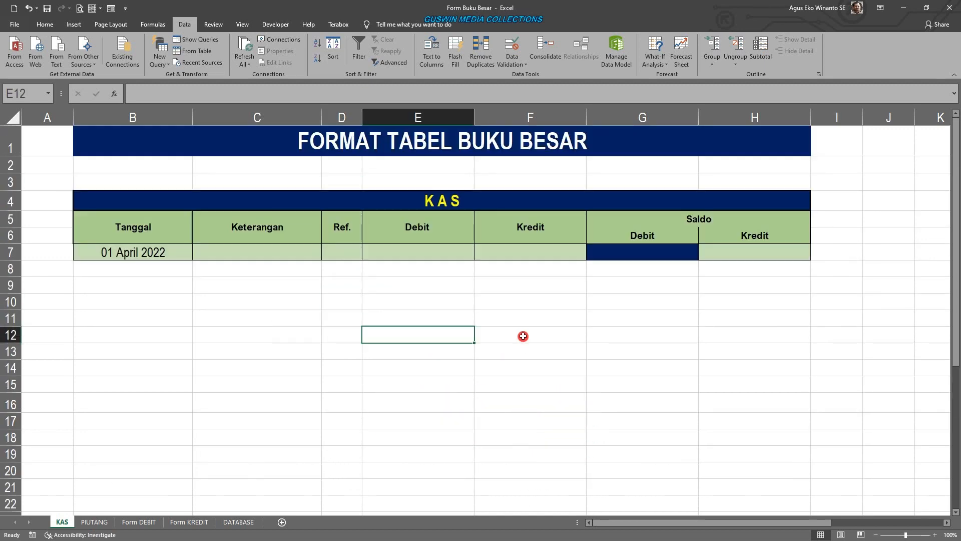
click(523, 333)
drag(453, 206, 469, 290)
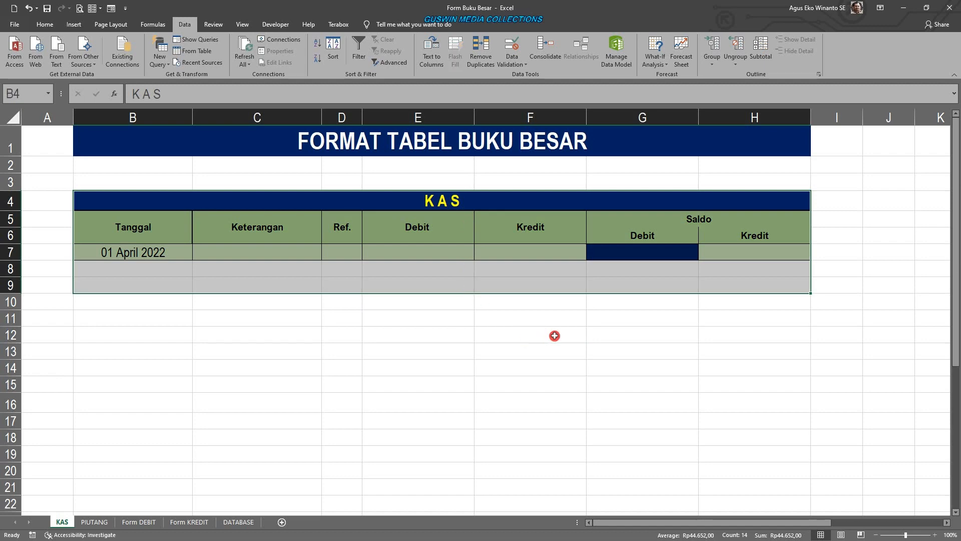
key(ctrl+c)
scroll(541, 351, down, 3)
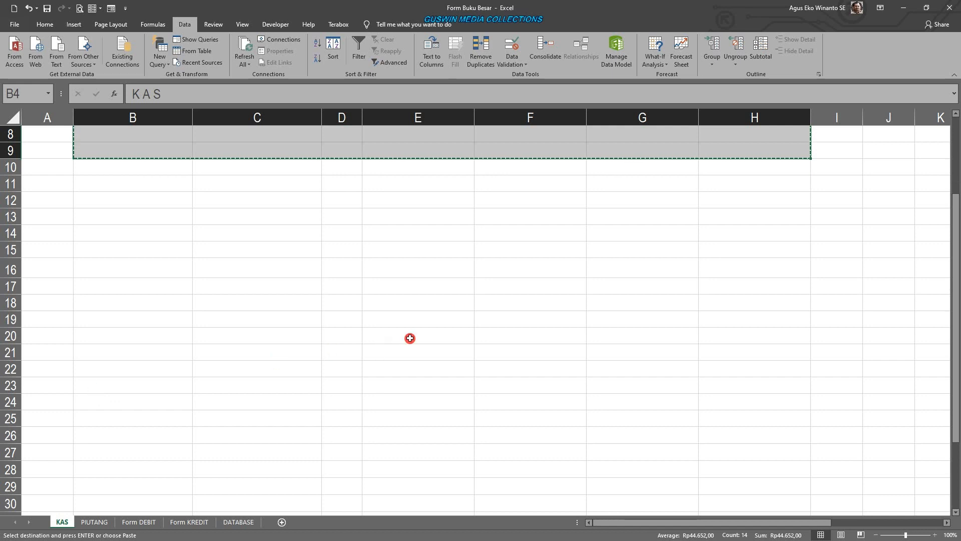
scroll(410, 338, up, 3)
click(420, 350)
key(Escape)
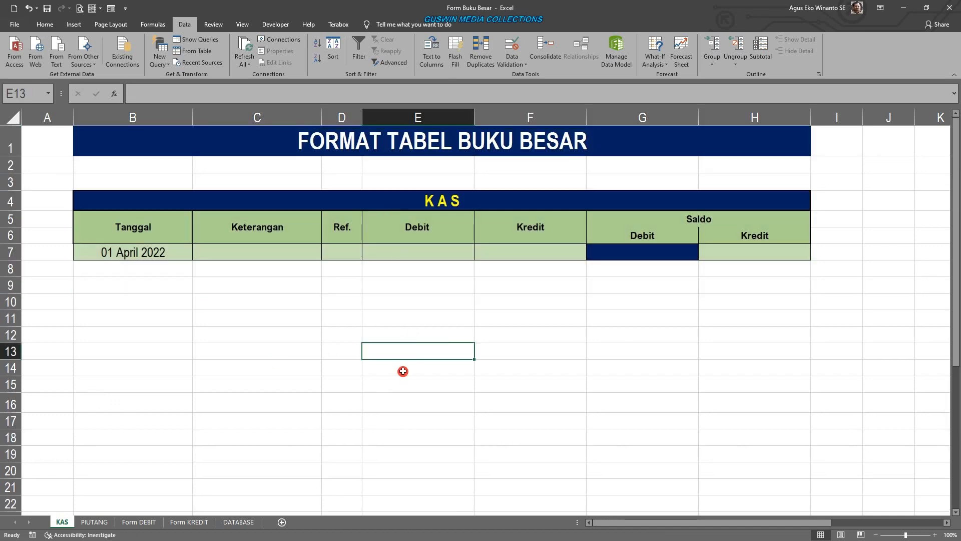
Copy rows 4 to 8 of the KAS sheet and paste them at row 16 as a second ledger table
click(11, 200)
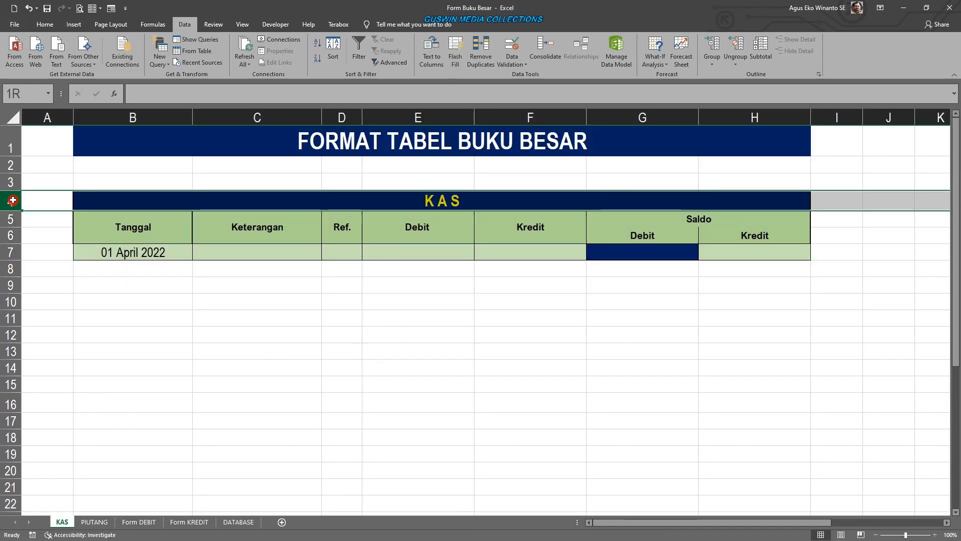
drag(11, 200, 24, 266)
key(ctrl+c)
scroll(225, 350, down, 2)
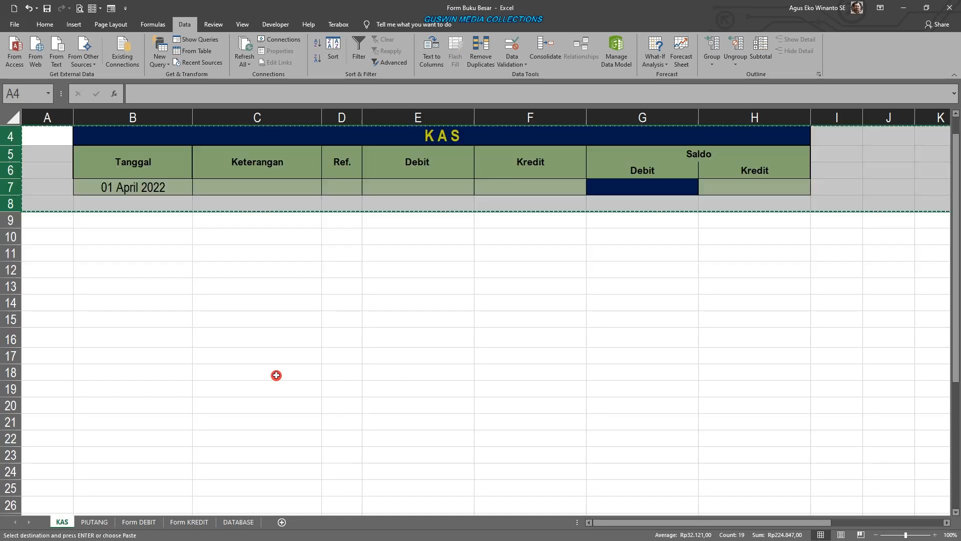
click(11, 319)
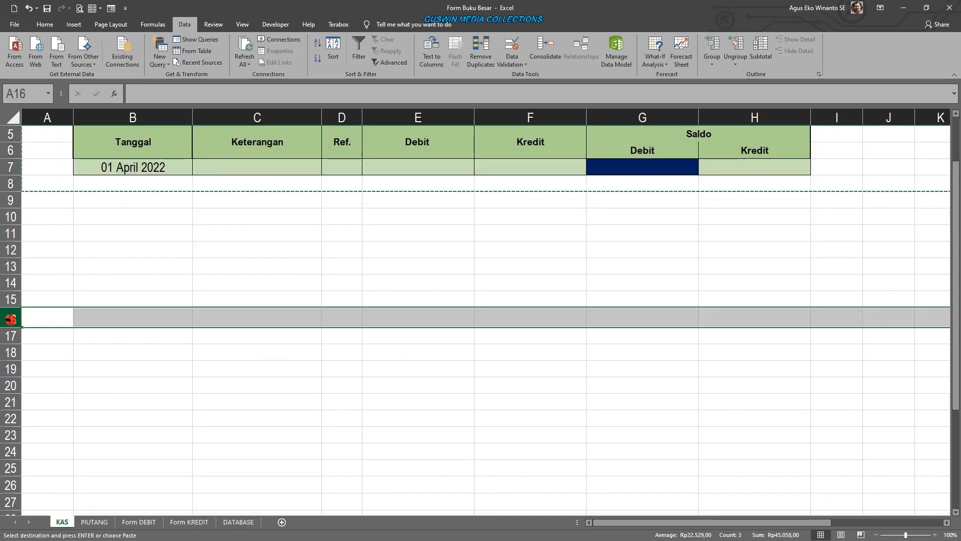
key(Return)
click(351, 413)
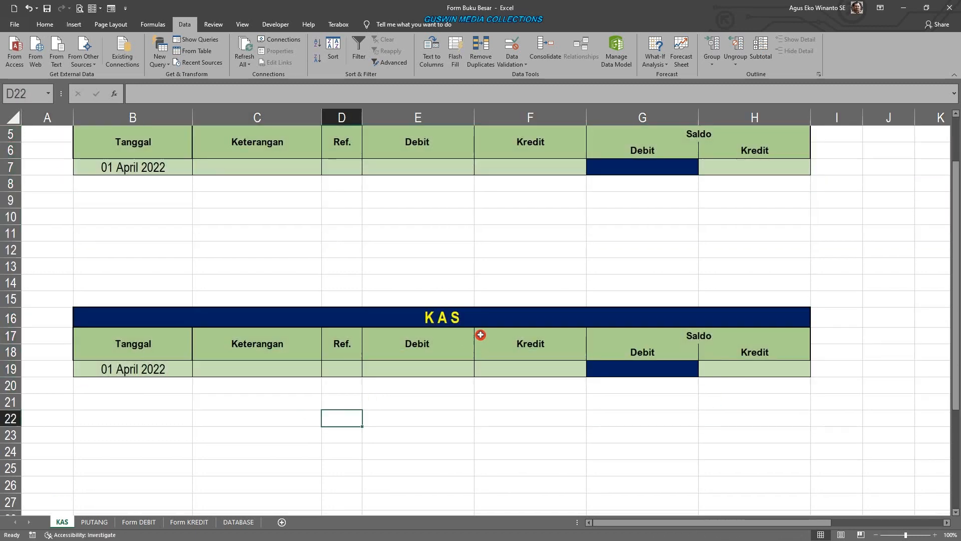
Replace the second ledger table's title in B16 of the KAS sheet with PIUTANG USAHA
double_click(459, 319)
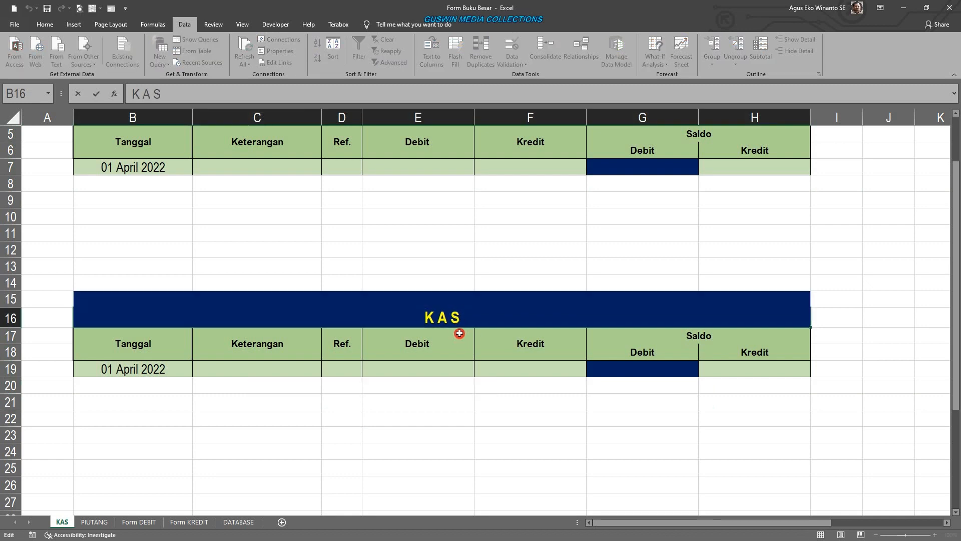
click(440, 371)
double_click(434, 322)
drag(423, 320, 527, 325)
text(PIU)
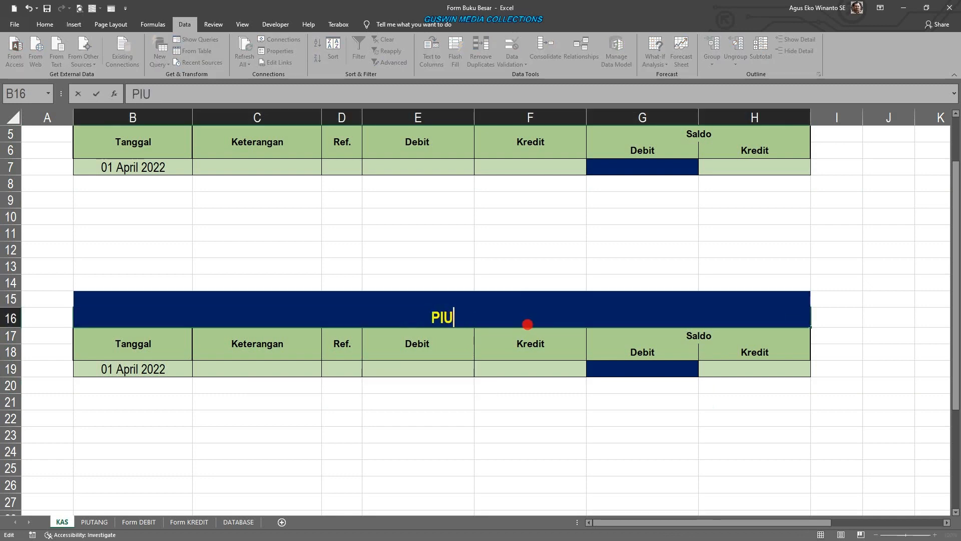
text(TANG USAHA)
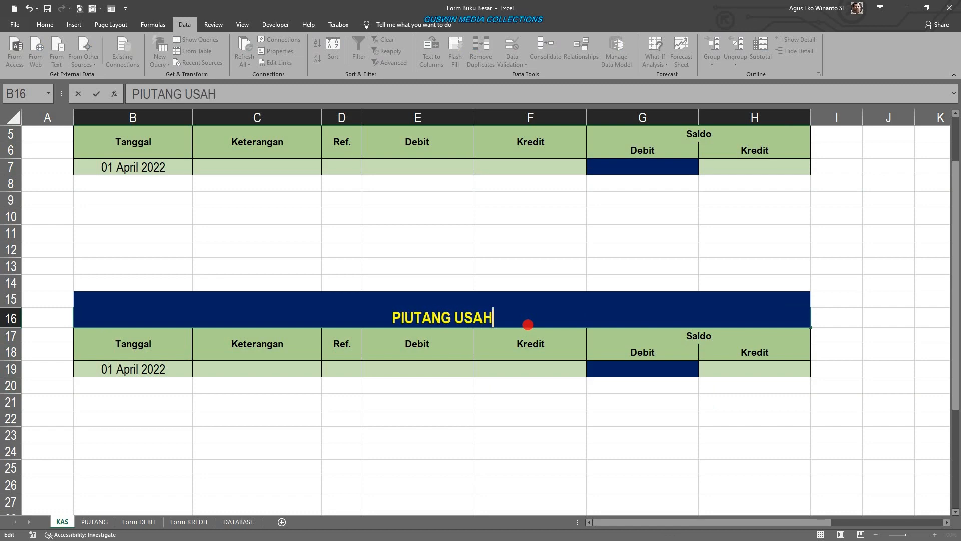
key(Return)
click(627, 398)
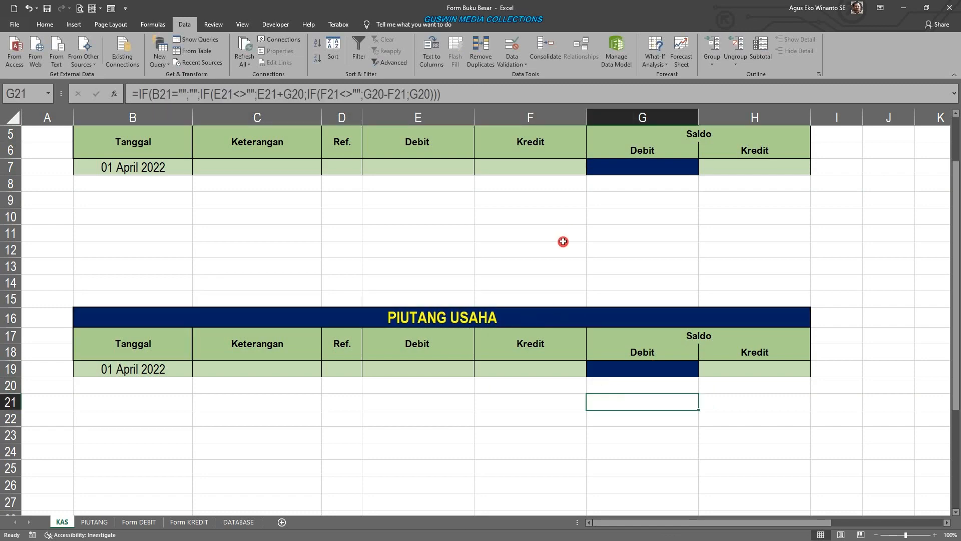
Copy rows 16 to 20 of the KAS sheet and paste them at row 26 as a third ledger table
scroll(437, 390, down, 2)
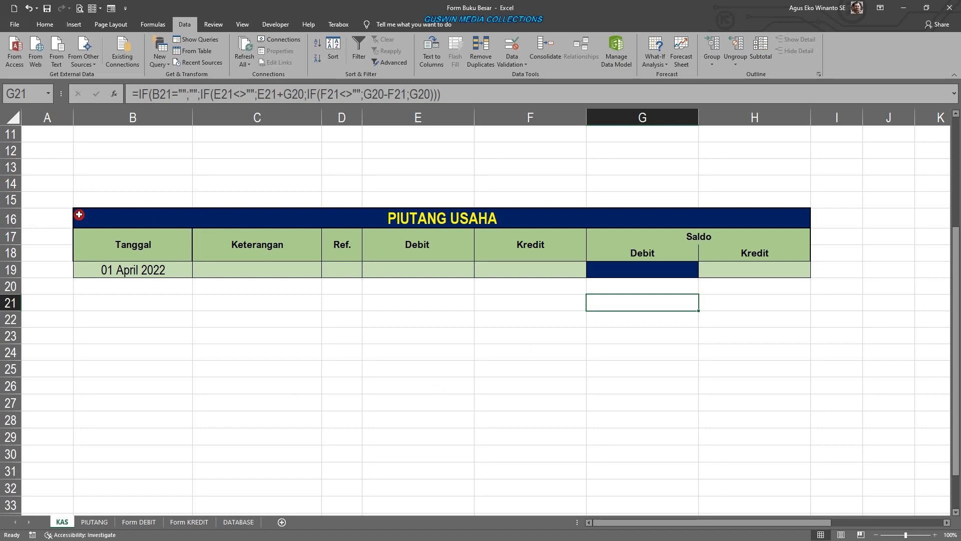
drag(10, 219, 29, 285)
key(ctrl+c)
click(343, 419)
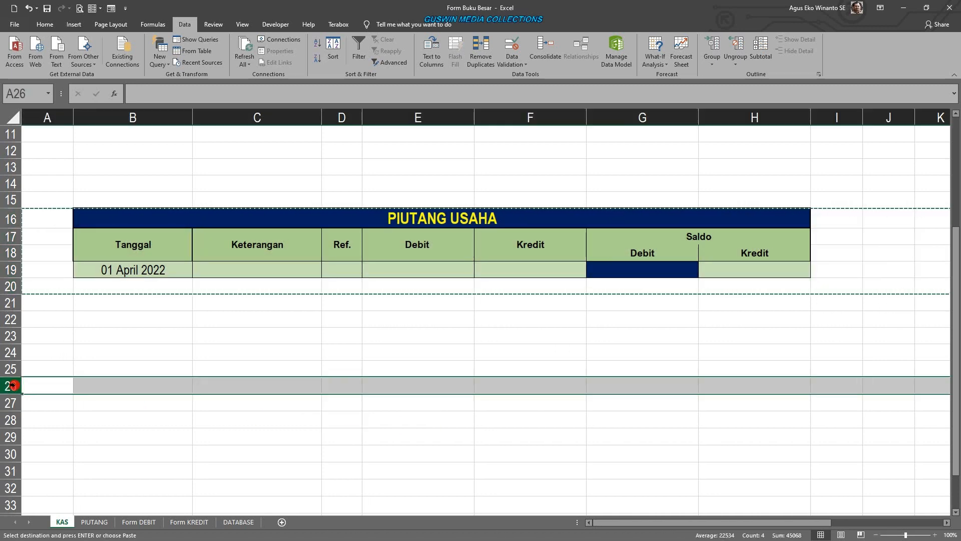
key(Return)
Replace the third ledger table's title in B26 with PERLENGKAPAN
double_click(417, 388)
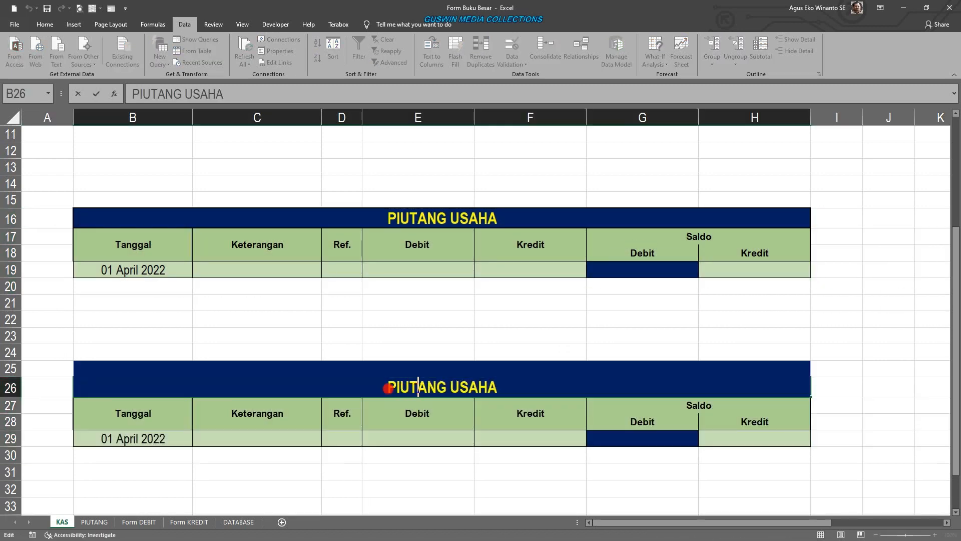
drag(385, 388, 628, 395)
text(PERLENGKAPAN)
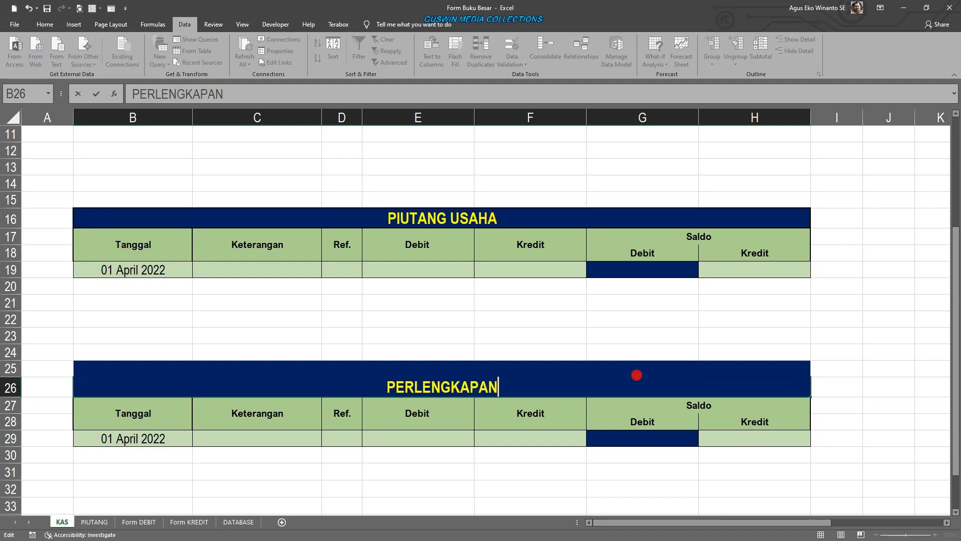
key(Return)
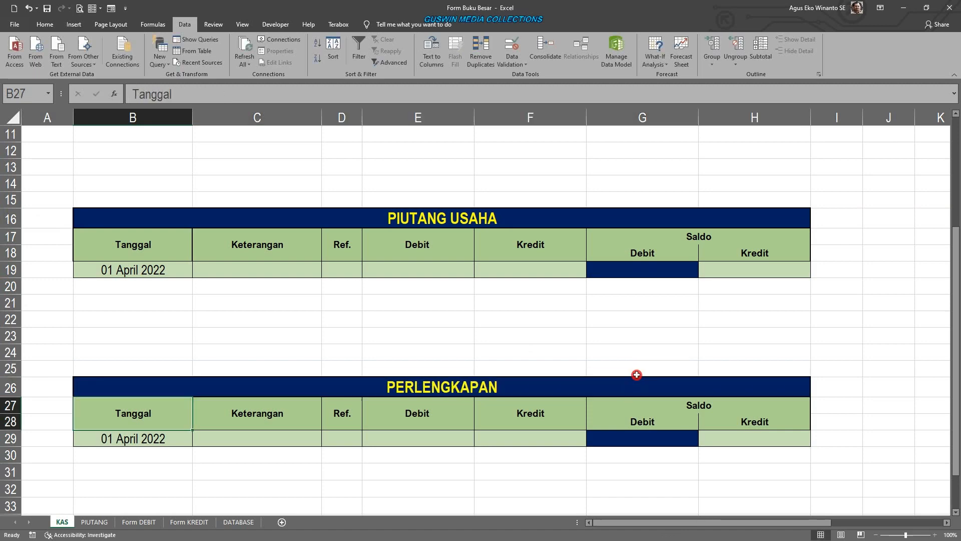
click(576, 287)
scroll(501, 301, up, 3)
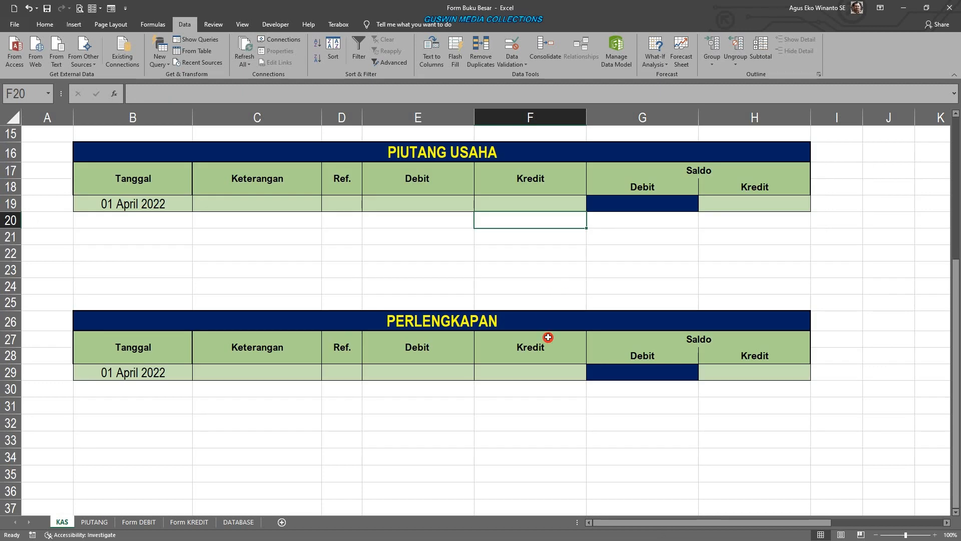
scroll(494, 309, up, 1)
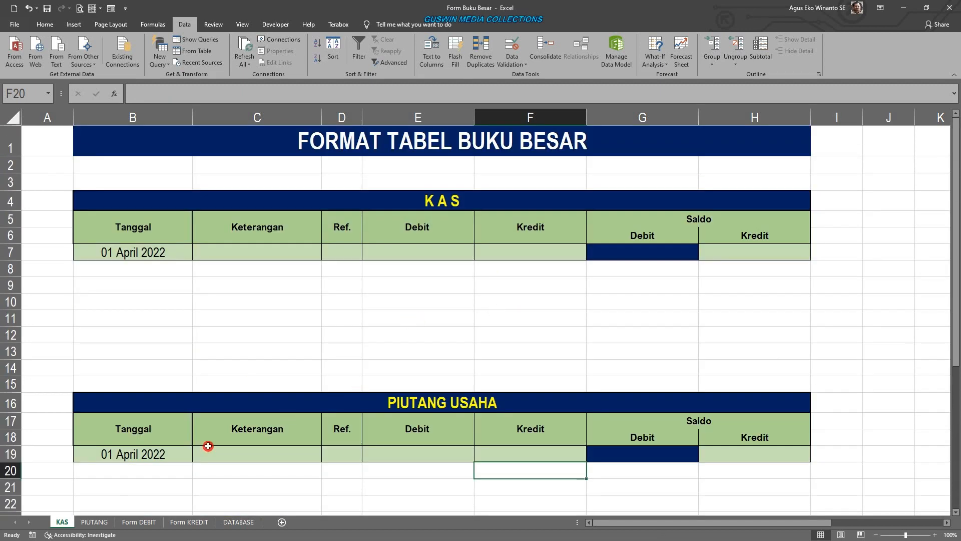
key(ctrl+Page_Down)
key(ctrl+Page_Down)
click(64, 522)
click(478, 286)
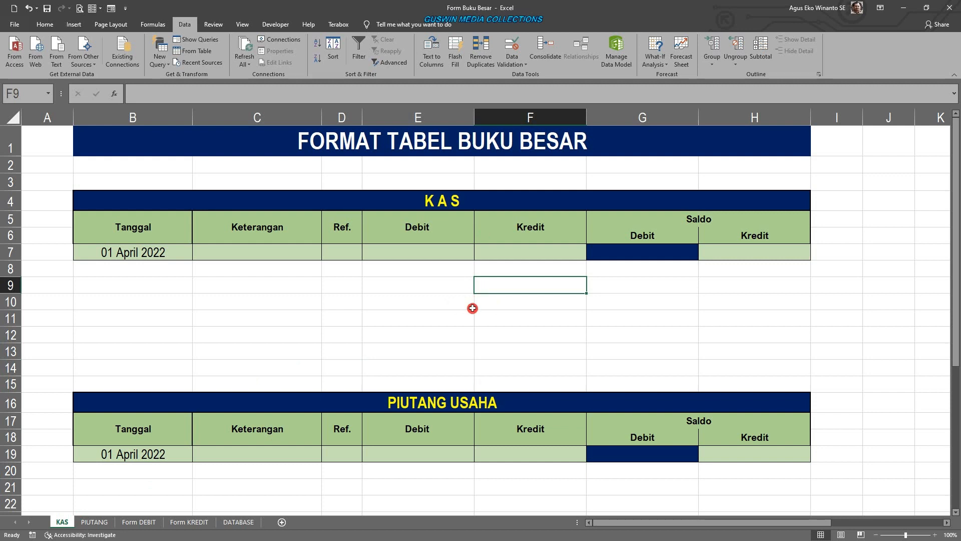
click(471, 315)
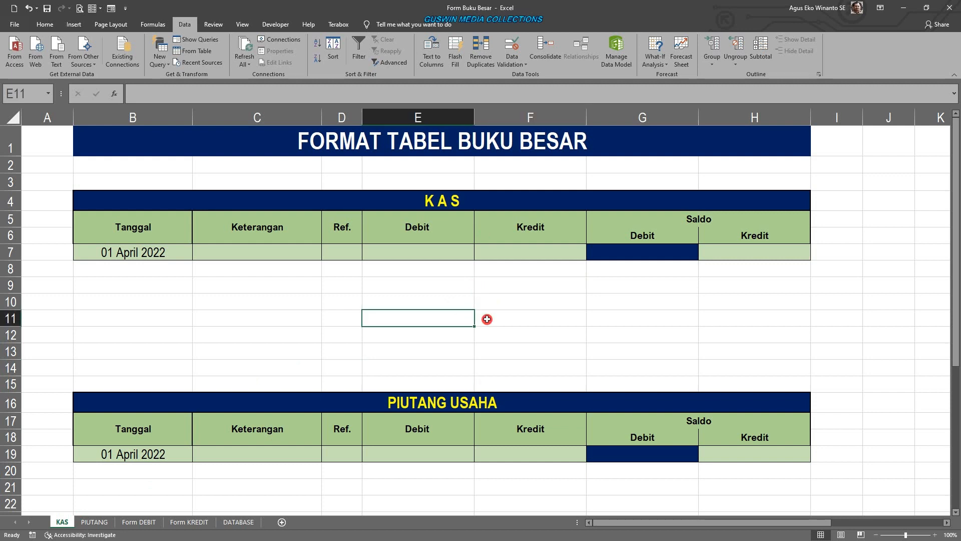
click(436, 291)
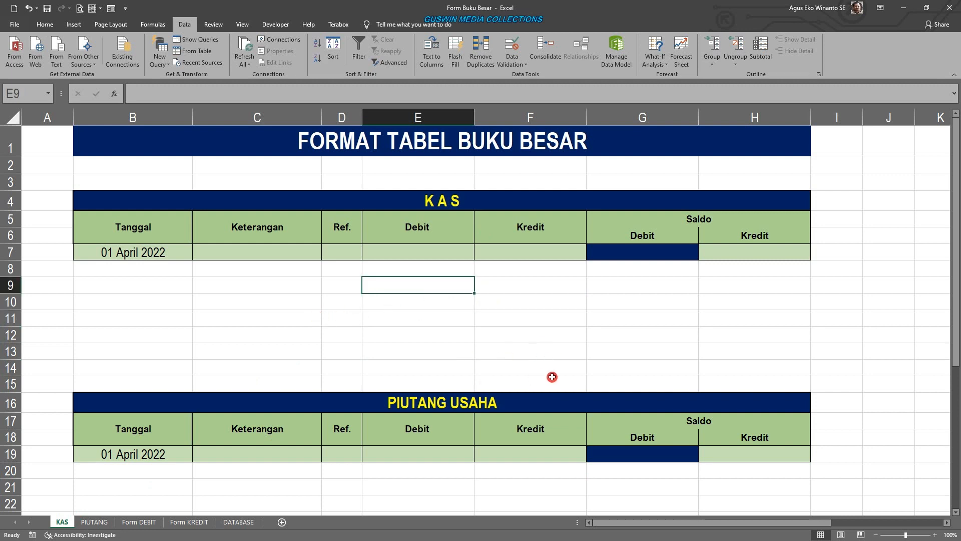
mouse_move(857, 538)
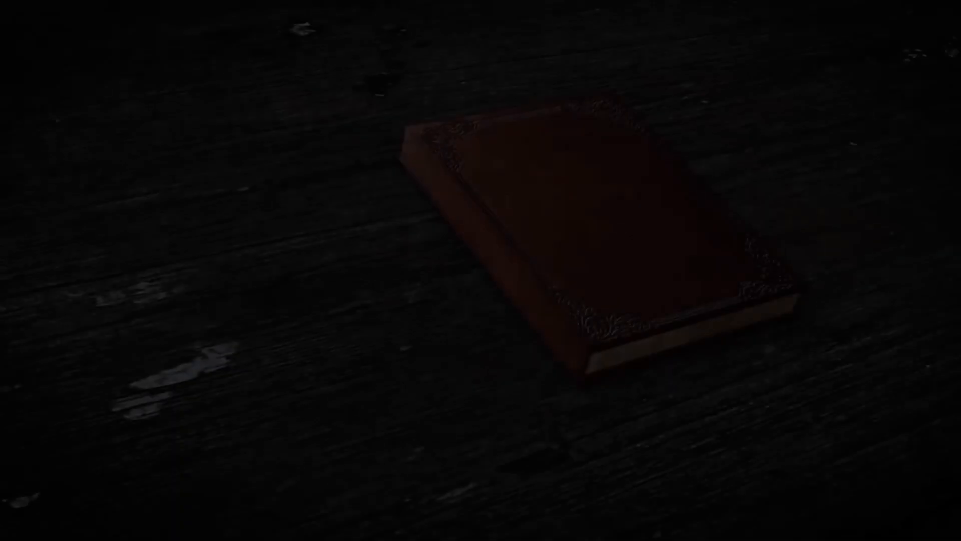